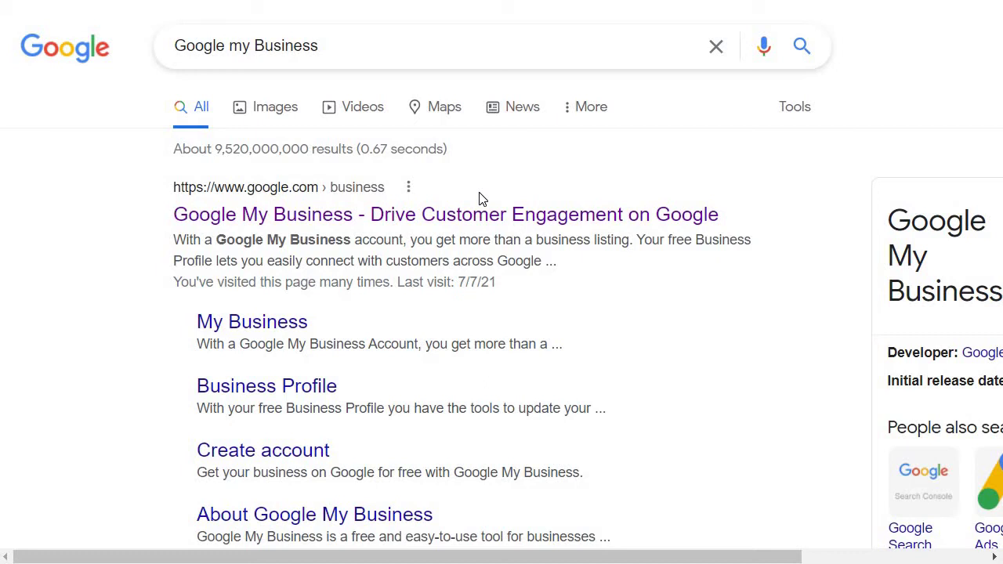
# Step: Open the Google My Business website from the search results and sign in to the business dashboard
pyautogui.scroll(-3, 485, 222)
pyautogui.scroll(3, 485, 224)
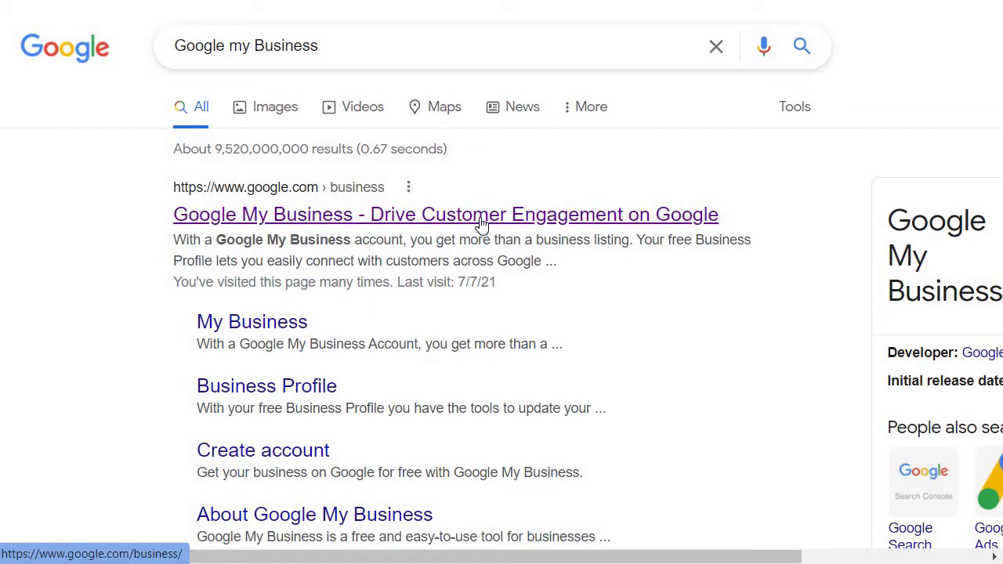
pyautogui.click(481, 223)
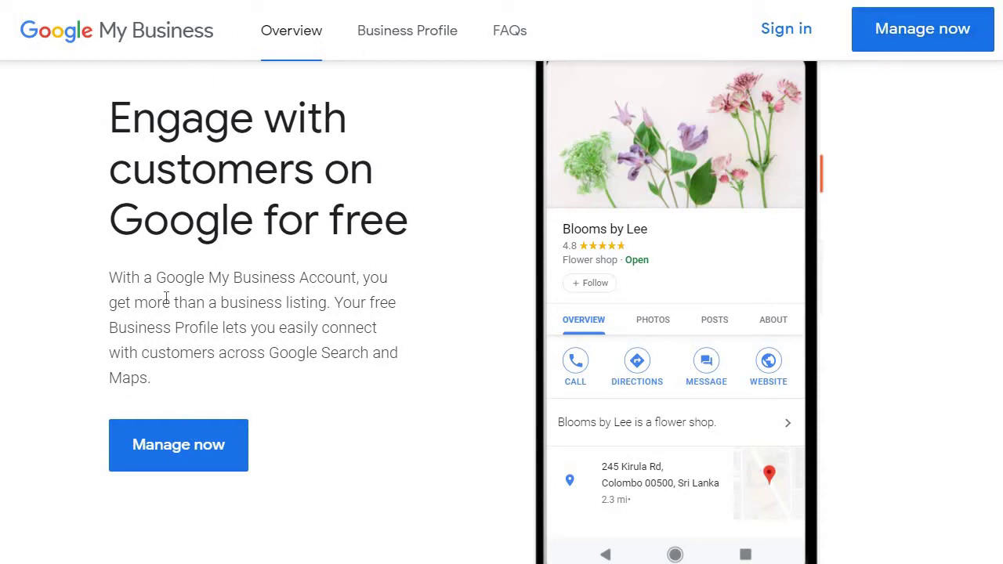
pyautogui.click(785, 30)
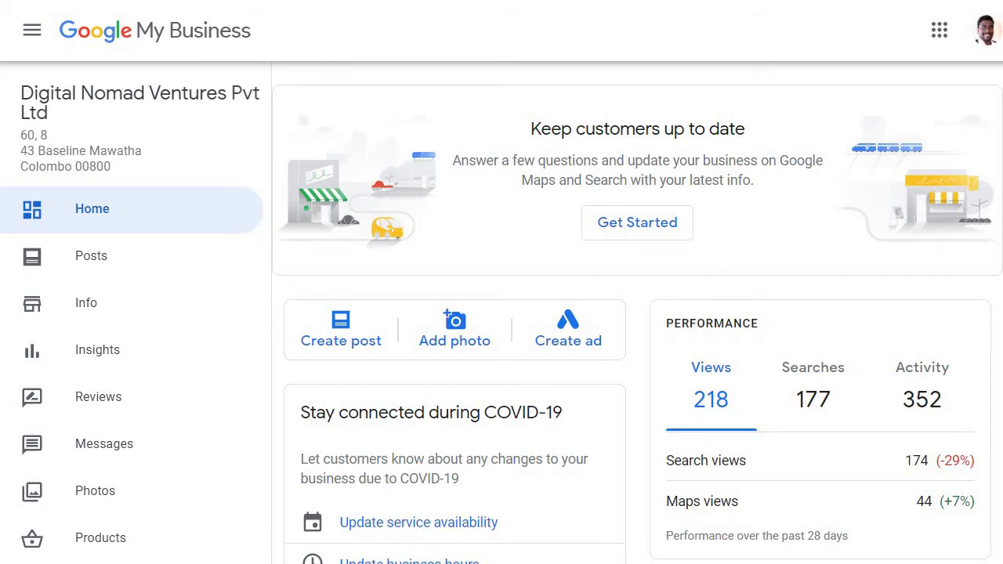
# Step: Examine the dashboard home page's cards, including performance, COVID-19 updates, reviews, latest post and the links to view the business on Google
pyautogui.scroll(-2, 636, 314)
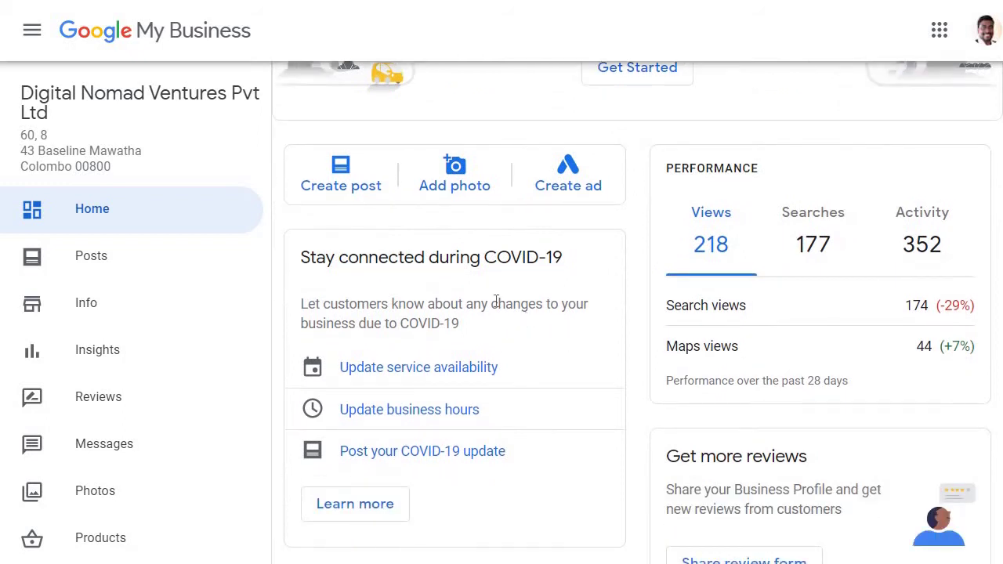
pyautogui.scroll(-4, 427, 292)
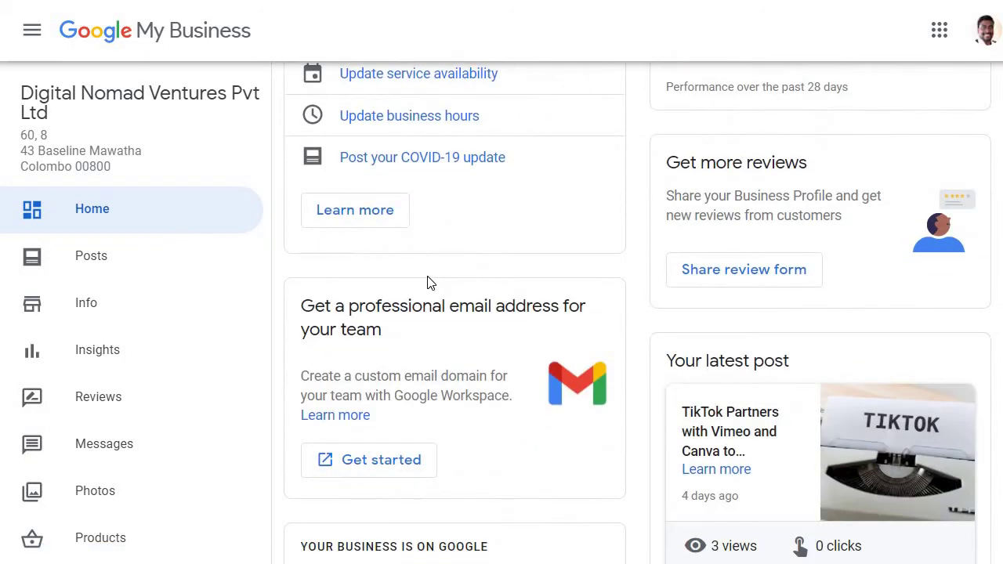
pyautogui.scroll(-2, 180, 233)
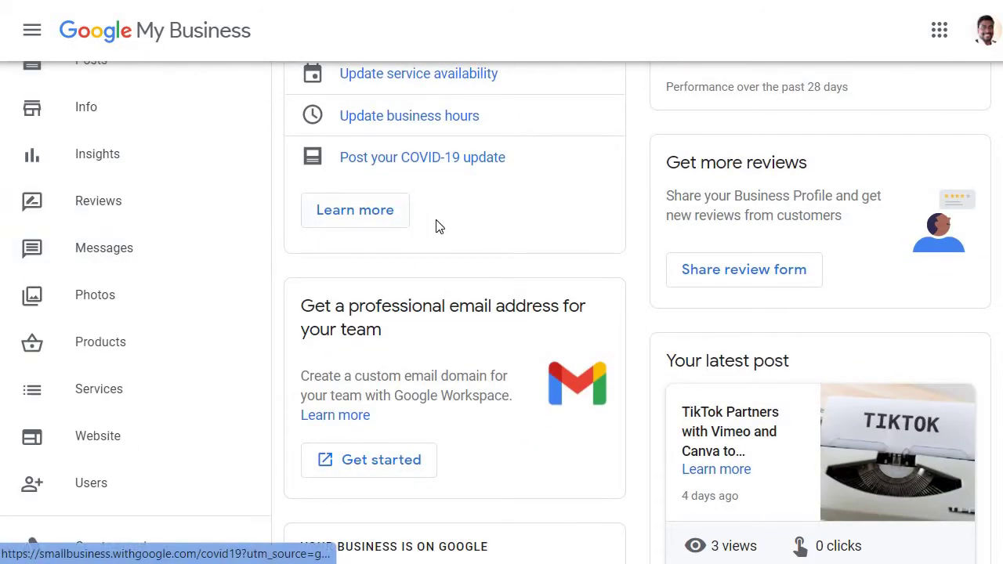
pyautogui.scroll(-1, 439, 225)
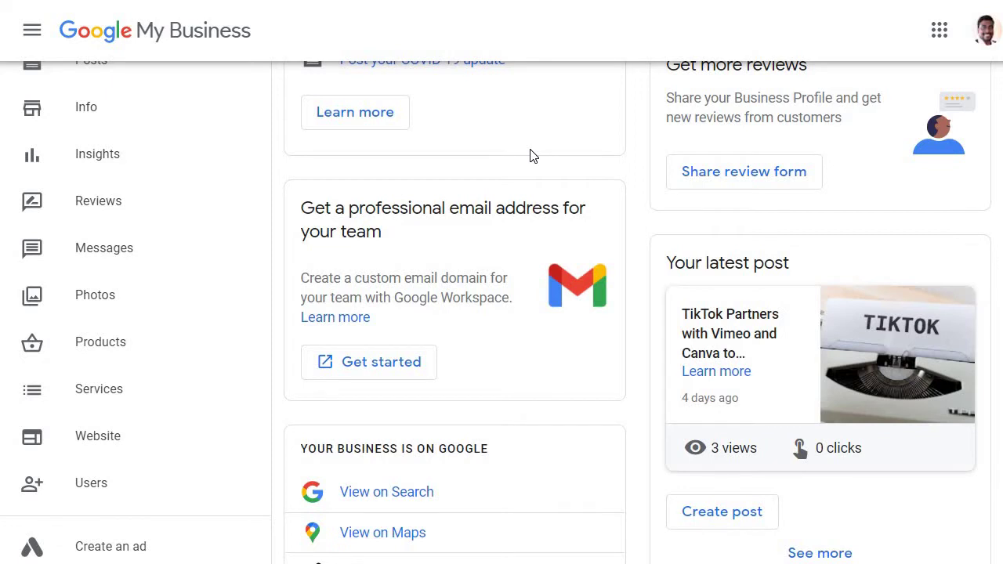
pyautogui.scroll(-5, 553, 167)
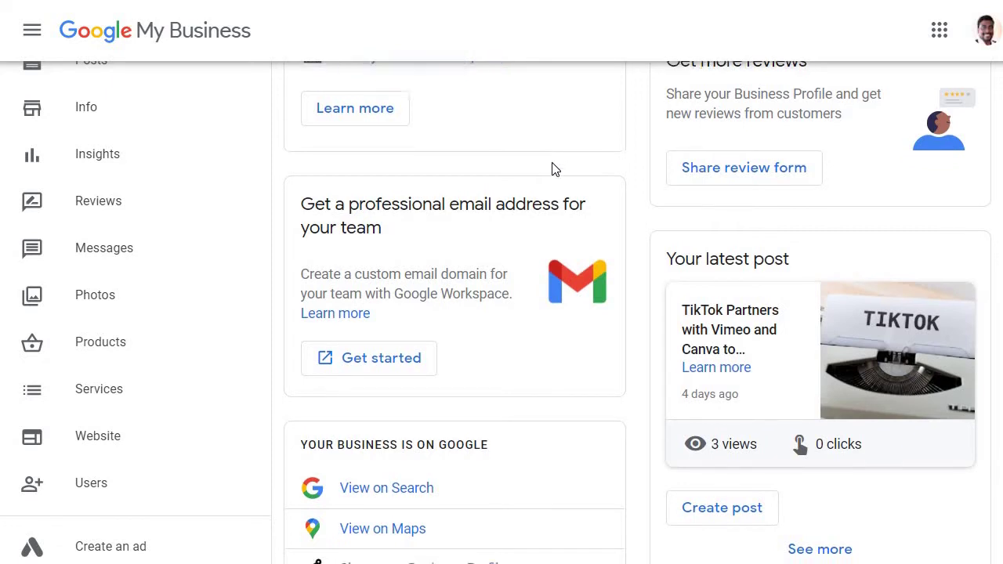
pyautogui.scroll(10, 553, 167)
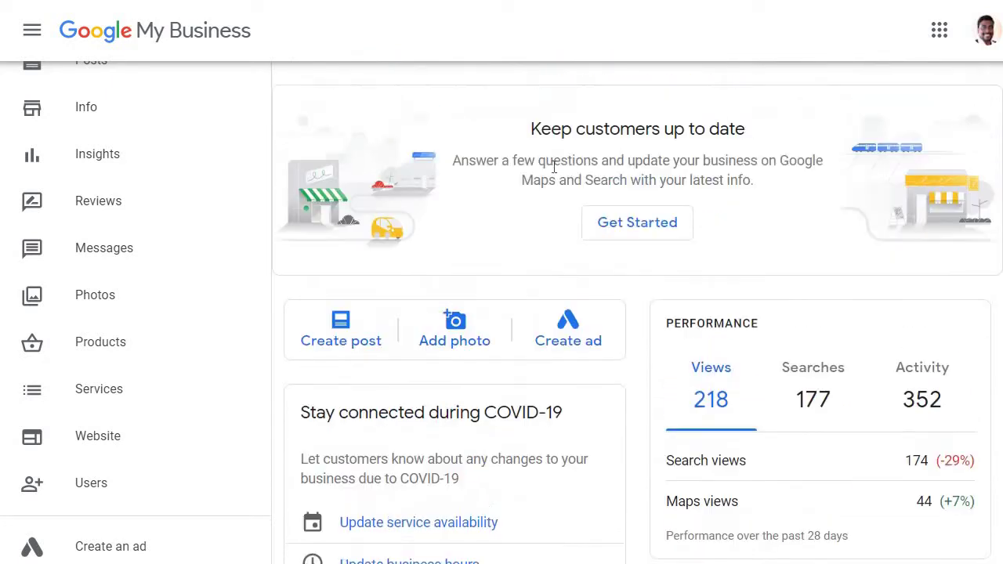
pyautogui.scroll(-3, 553, 168)
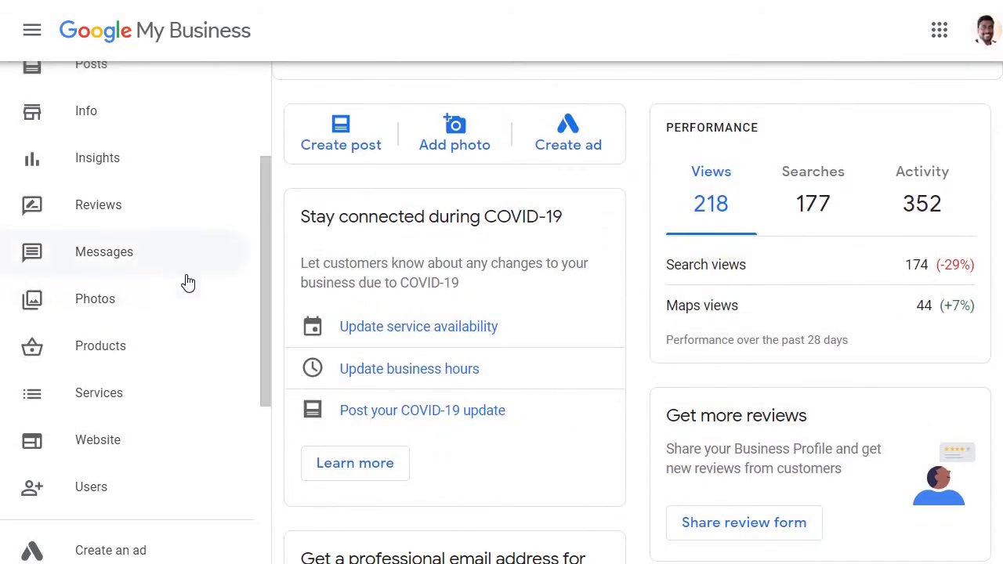
pyautogui.scroll(3, 157, 242)
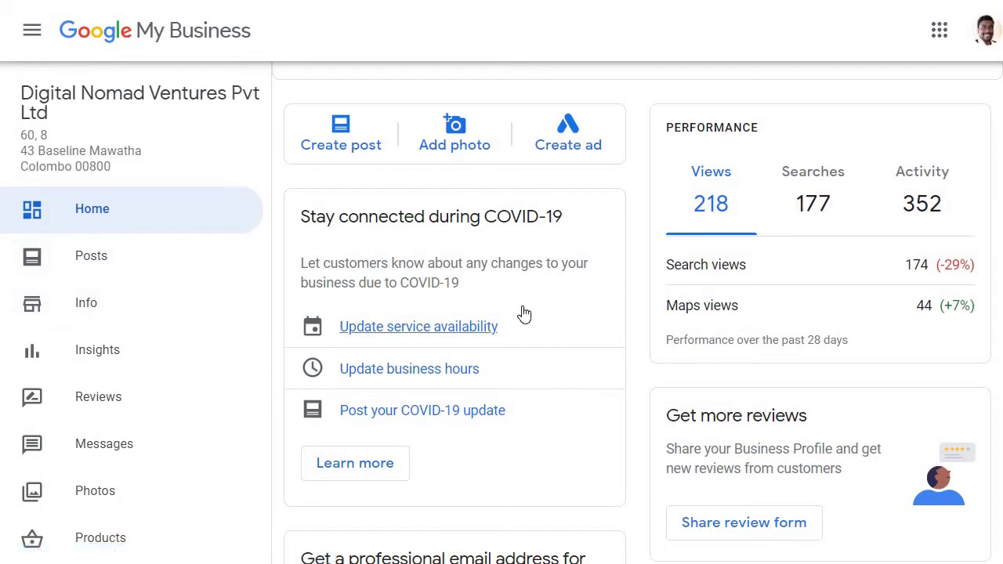
pyautogui.scroll(-1, 636, 128)
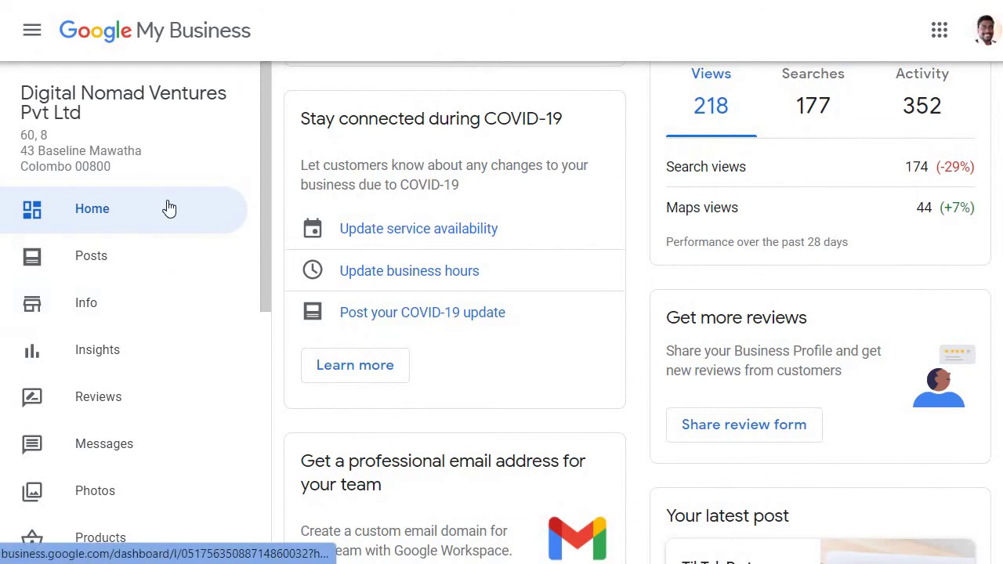
pyautogui.scroll(-2, 253, 152)
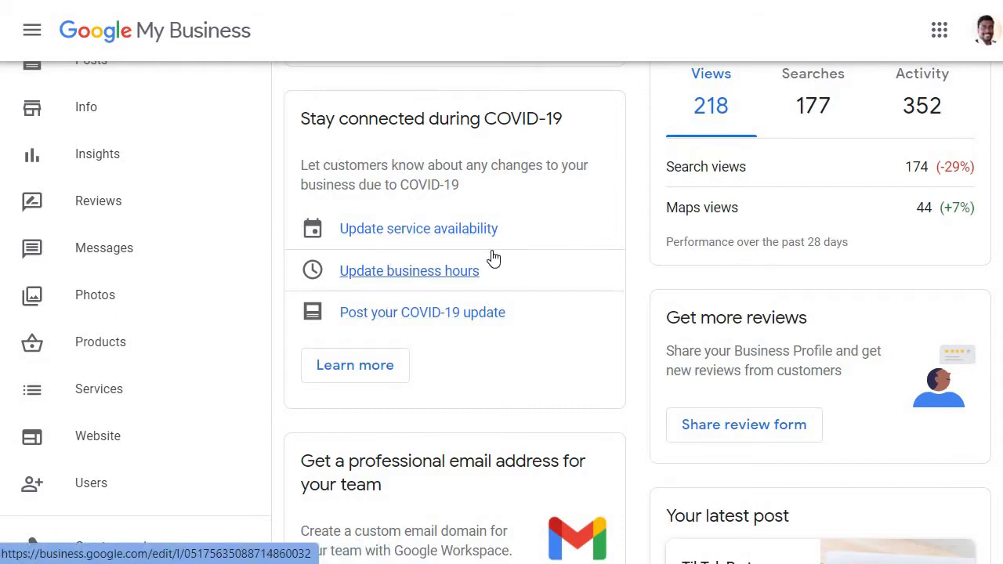
pyautogui.scroll(-6, 486, 292)
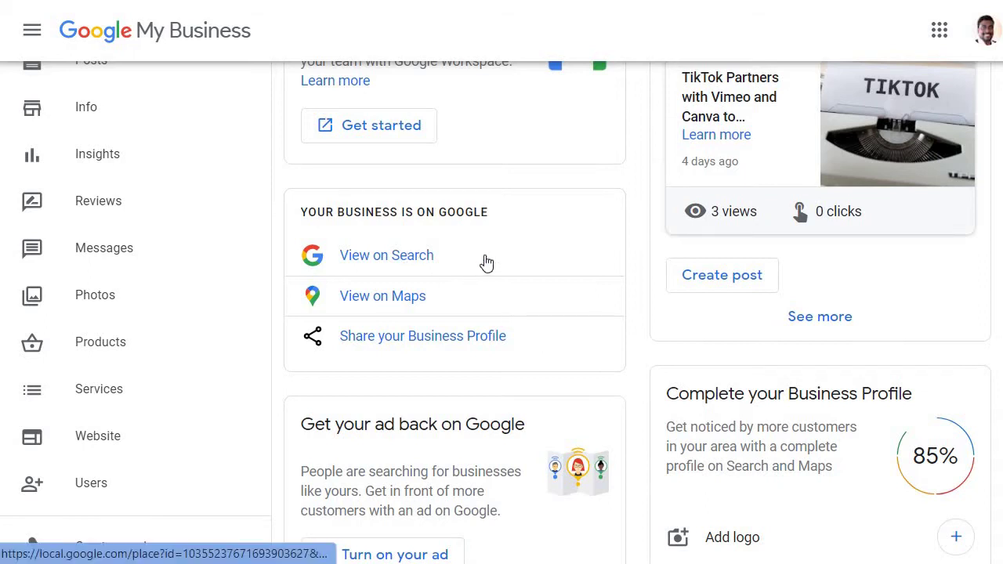
pyautogui.scroll(3, 474, 266)
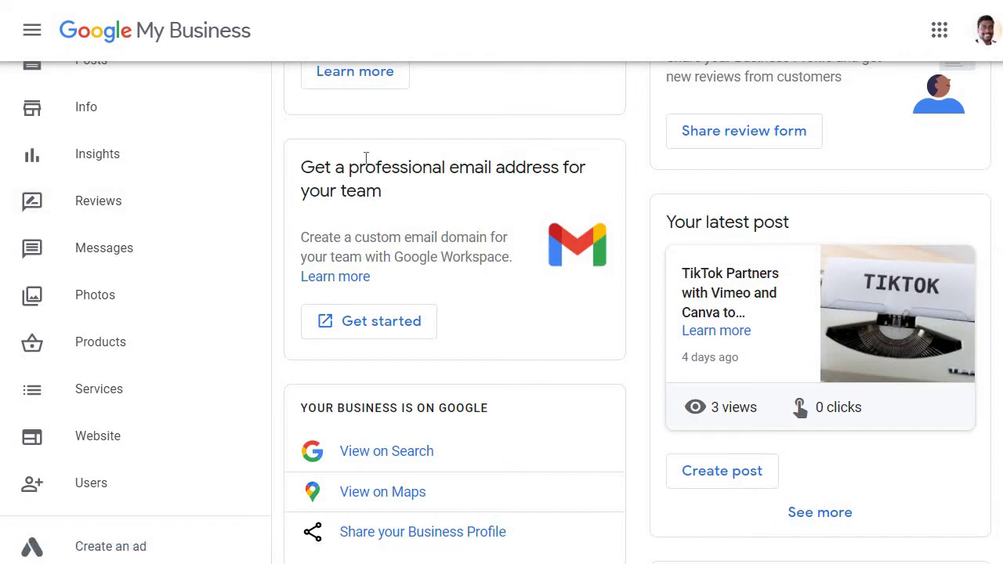
pyautogui.scroll(3, 365, 157)
pyautogui.scroll(2, 376, 182)
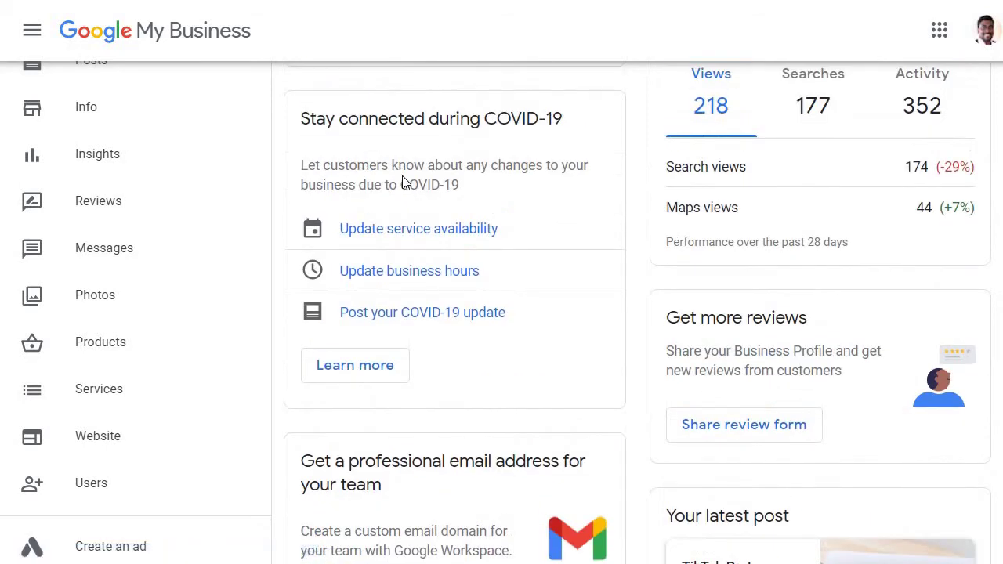
pyautogui.scroll(2, 402, 182)
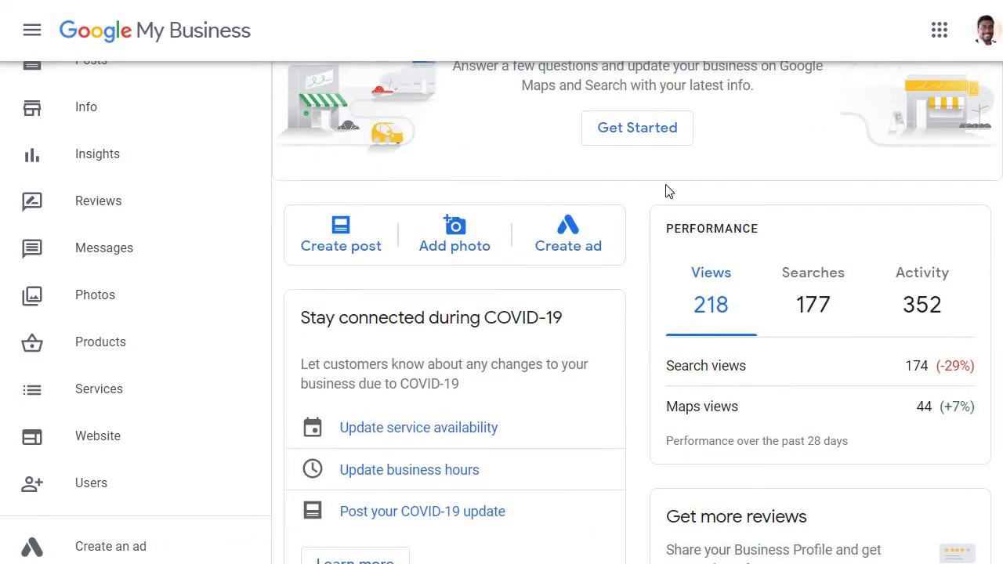
pyautogui.click(783, 301)
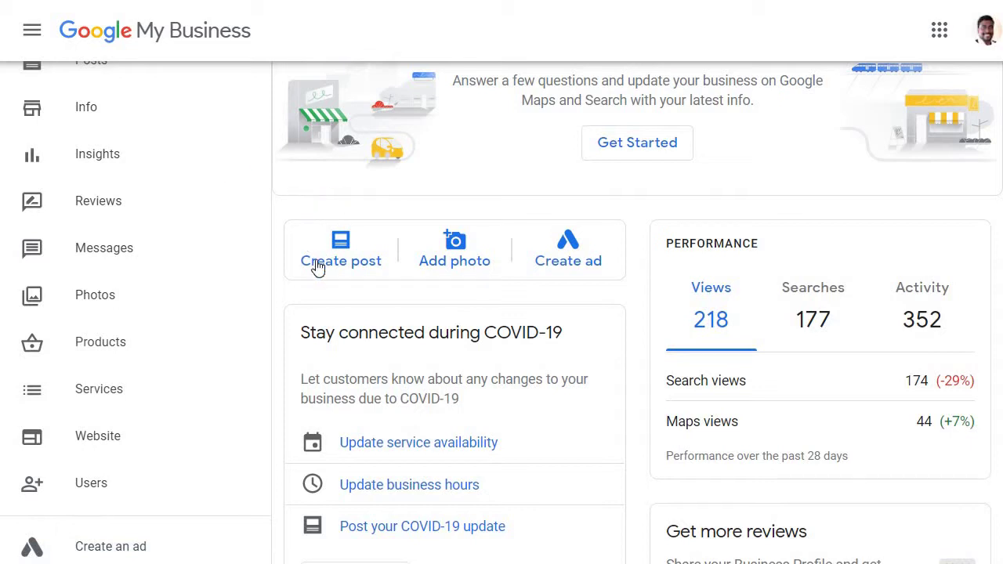
# Step: Open the business information page and review its categories, address, service areas, opening hours, contact details and services
pyautogui.click(90, 113)
pyautogui.scroll(2, 388, 172)
pyautogui.scroll(1, 407, 141)
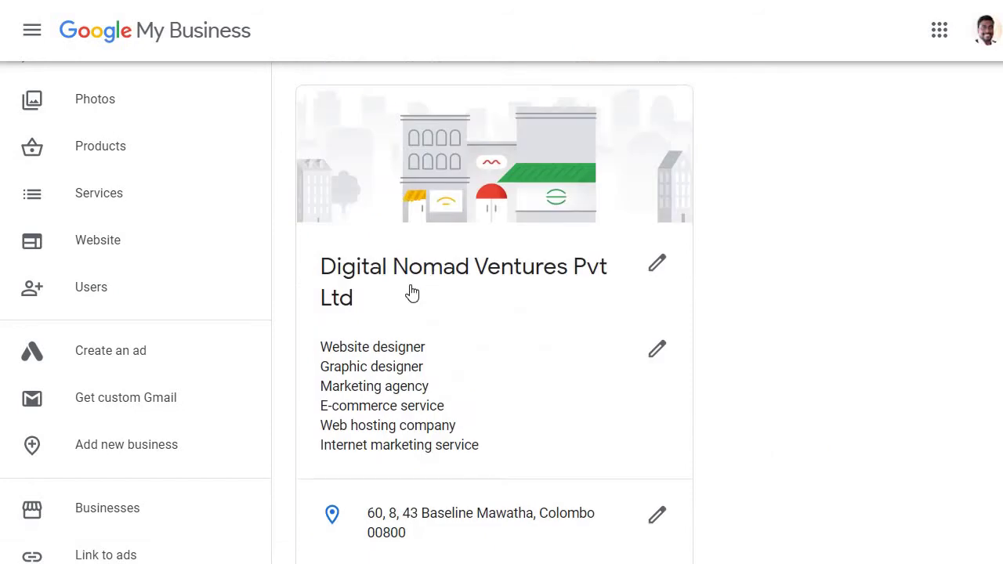
pyautogui.scroll(-3, 436, 313)
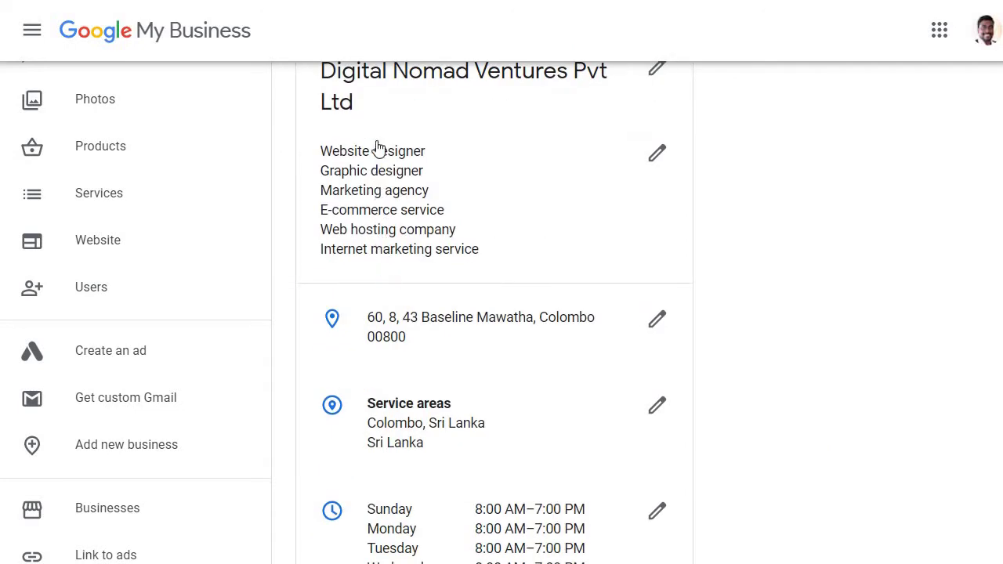
pyautogui.scroll(-5, 425, 264)
pyautogui.scroll(2, 470, 218)
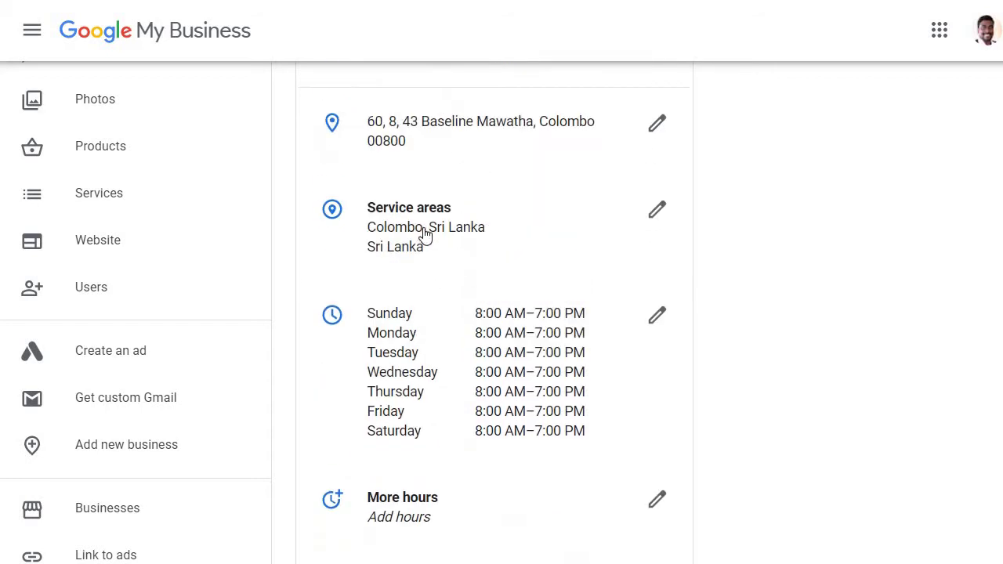
pyautogui.scroll(-4, 425, 227)
pyautogui.scroll(-5, 435, 271)
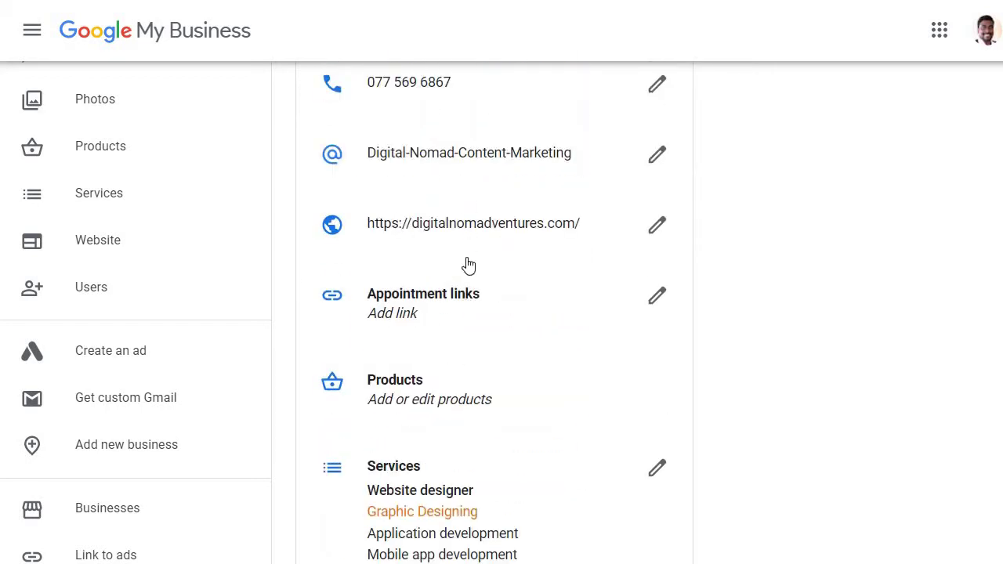
pyautogui.scroll(-3, 465, 264)
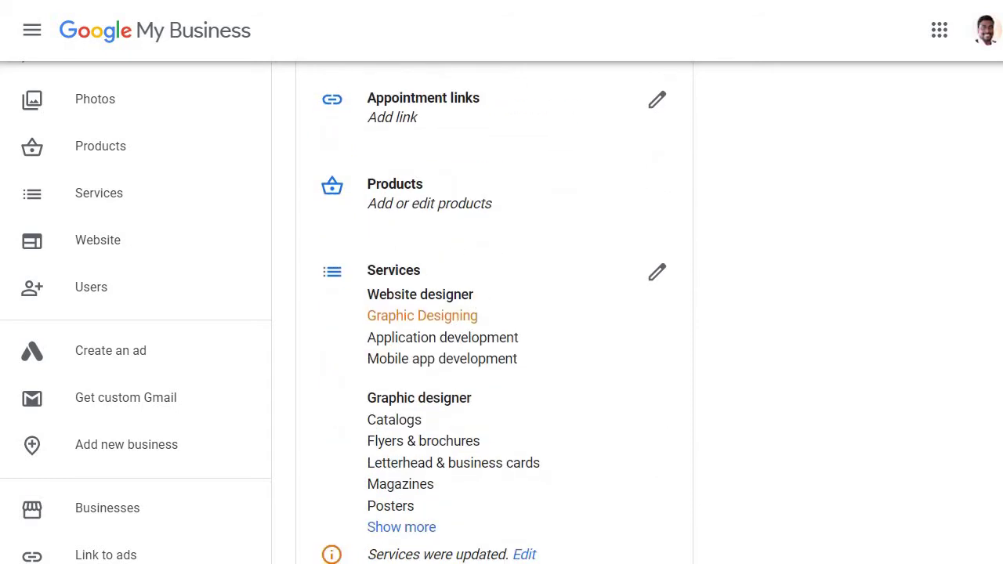
pyautogui.scroll(-3, 472, 202)
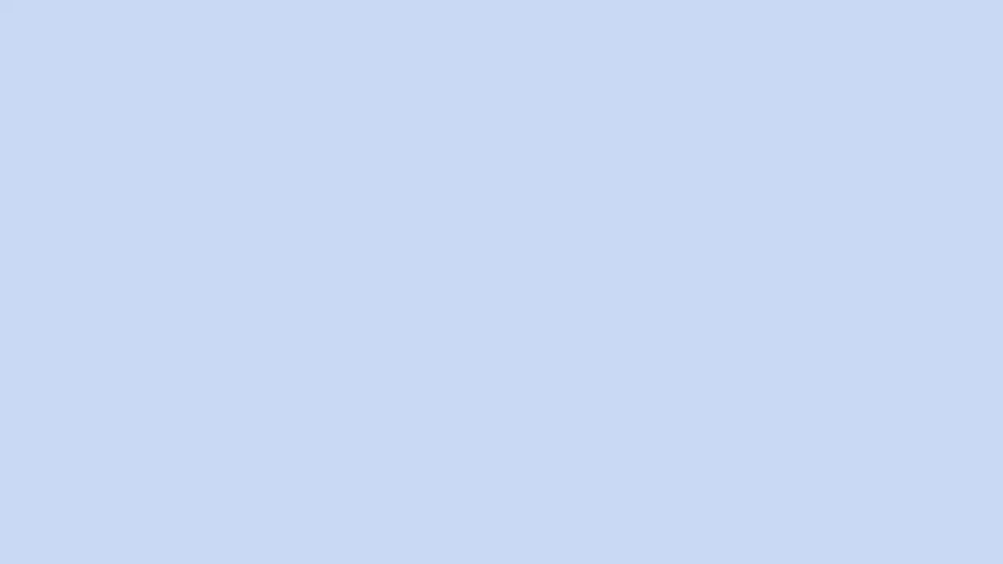
# Step: Search the web for "google search" in a new browser tab
pyautogui.write('google')
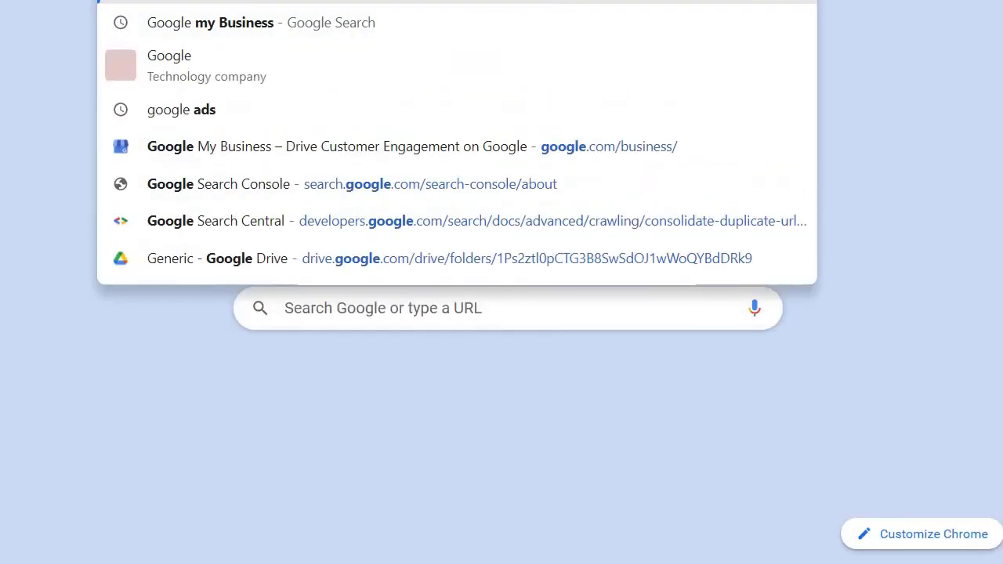
pyautogui.write(' search')
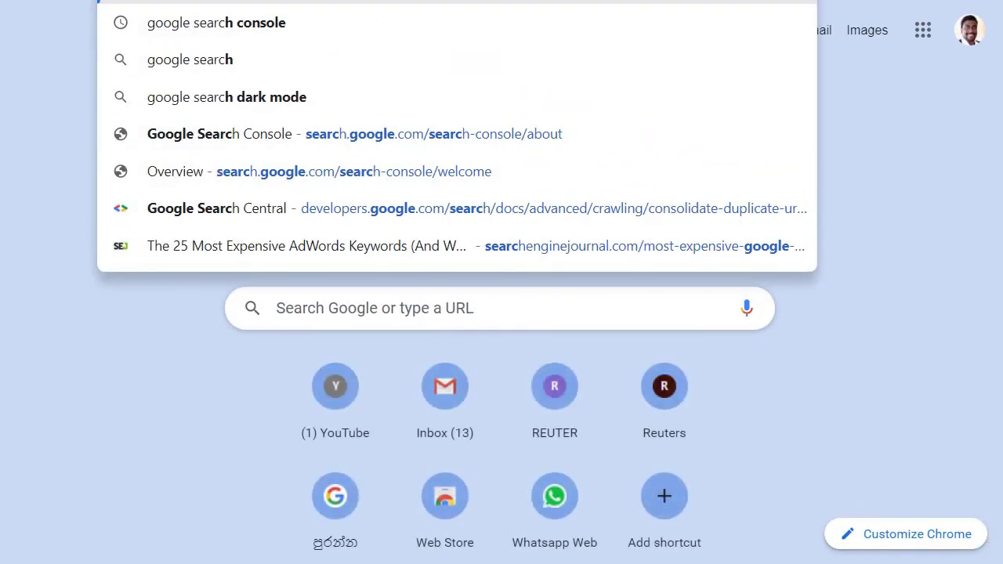
pyautogui.press('BackSpace')
pyautogui.write('h')
pyautogui.press('Return')
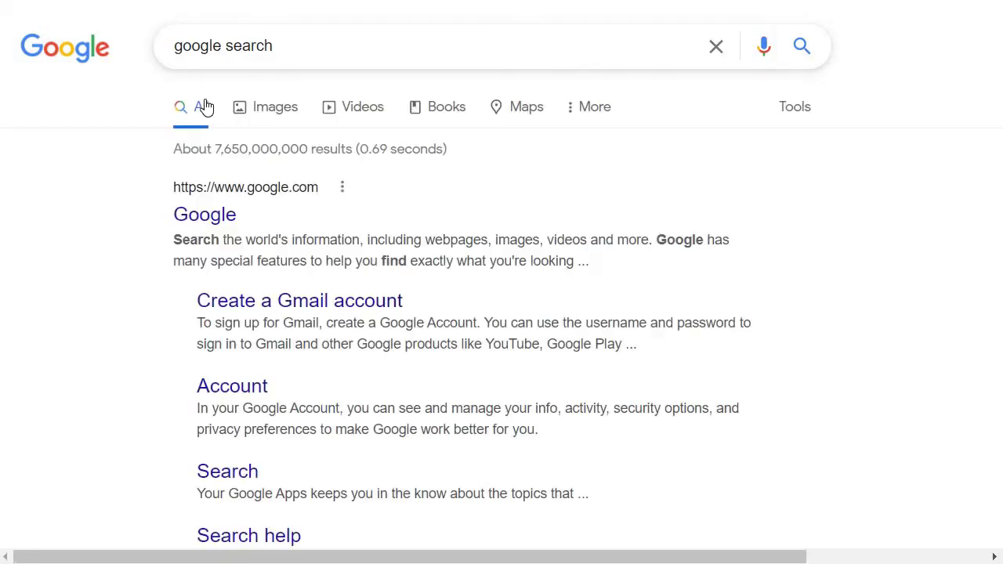
# Step: Replace the query with "Digital nomad ventures", choose the suggestion with the company's full name and location, and review its business panel in the results
pyautogui.tripleClick(200, 52)
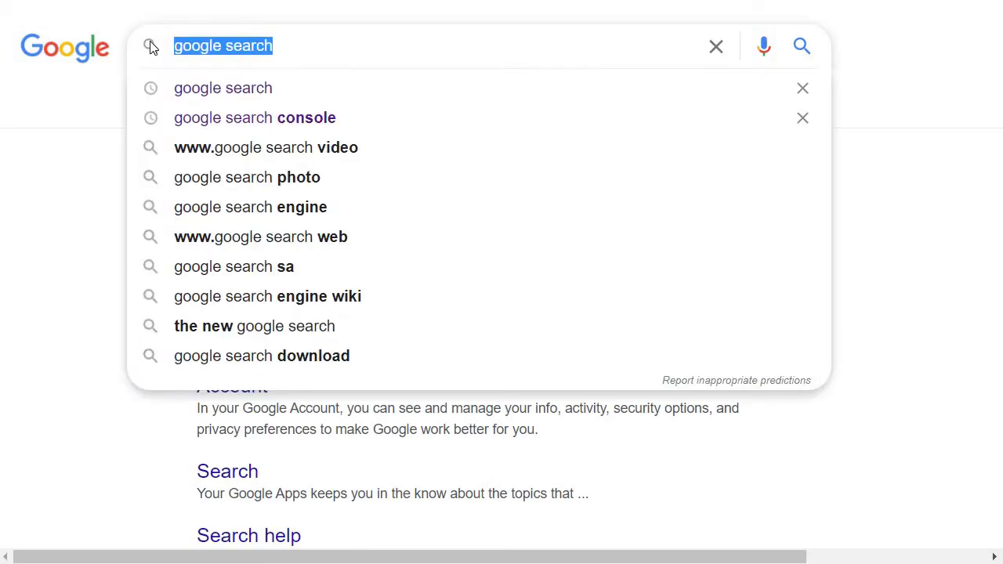
pyautogui.write('Digit')
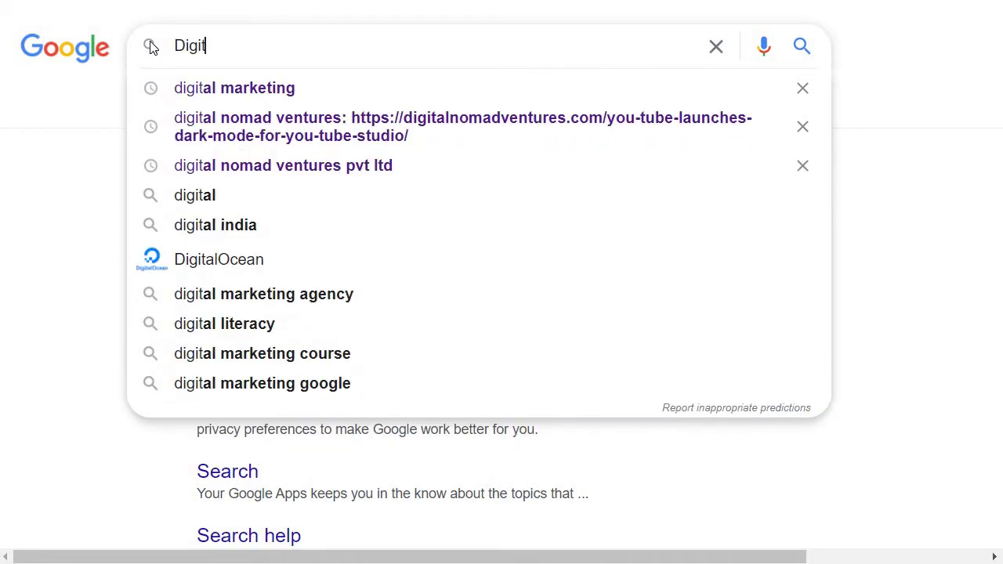
pyautogui.write('al noamd')
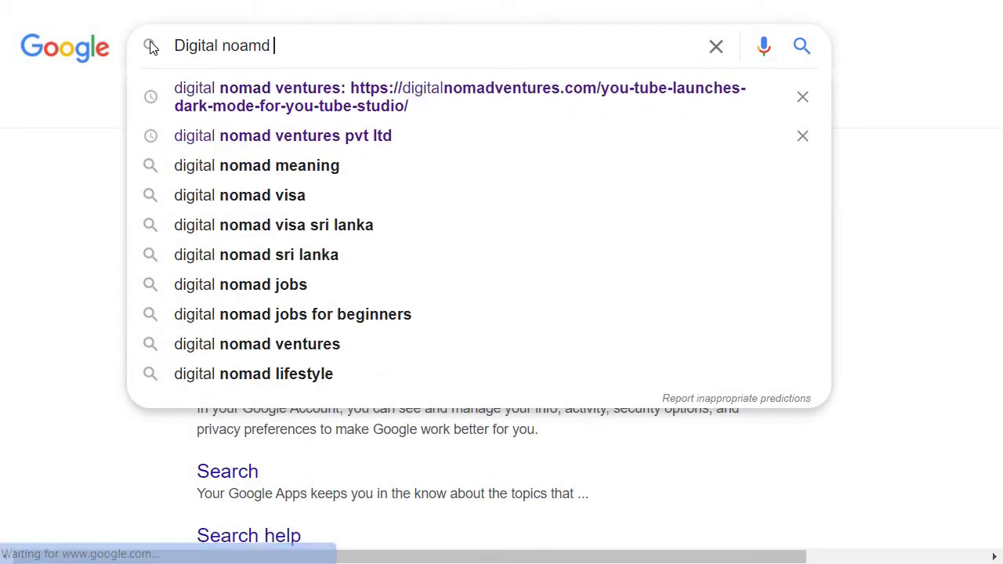
pyautogui.press('BackSpace')
pyautogui.press('BackSpace')
pyautogui.press('BackSpace')
pyautogui.press('BackSpace')
pyautogui.write('mad venturs')
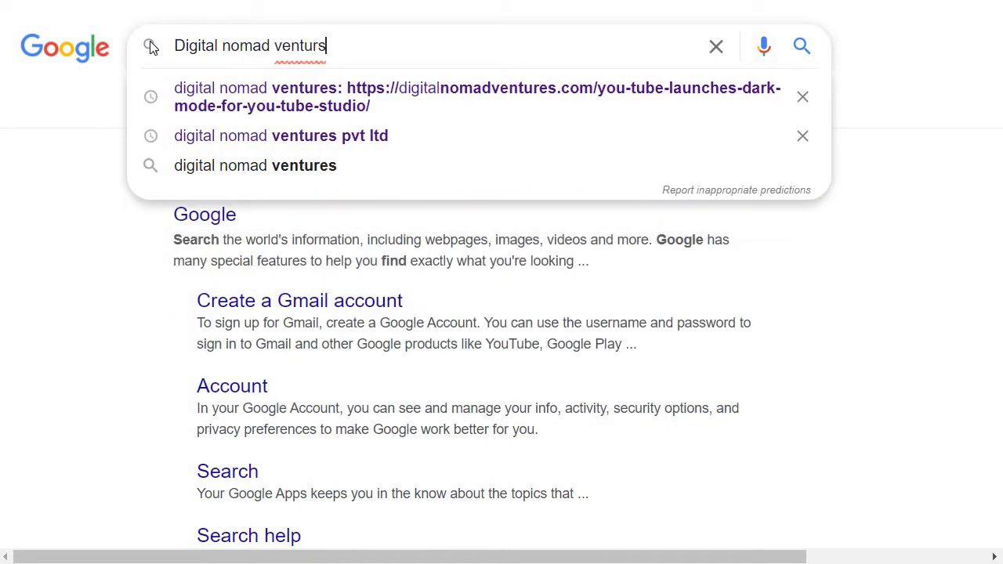
pyautogui.press('BackSpace')
pyautogui.write('es')
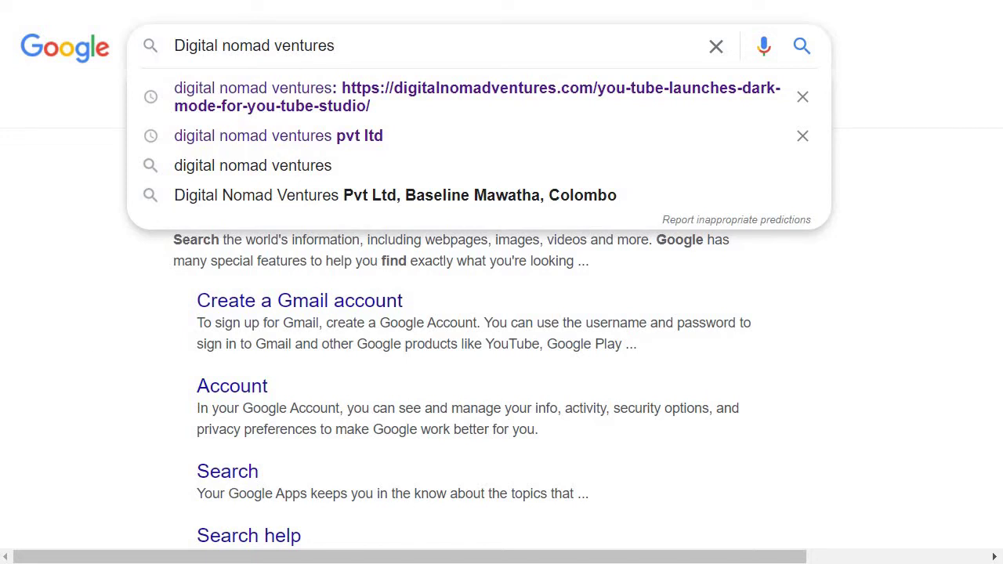
pyautogui.click(287, 197)
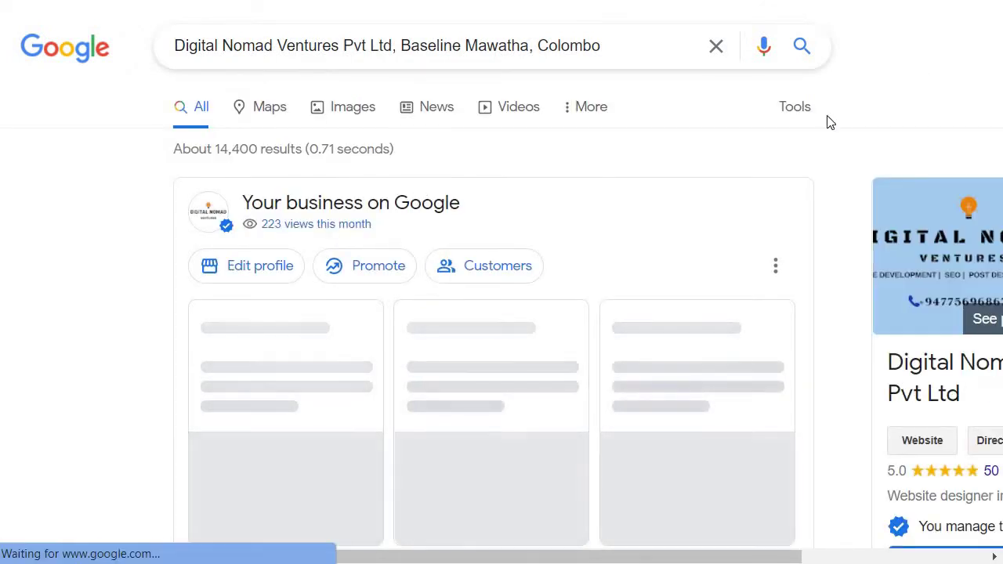
pyautogui.scroll(-3, 593, 250)
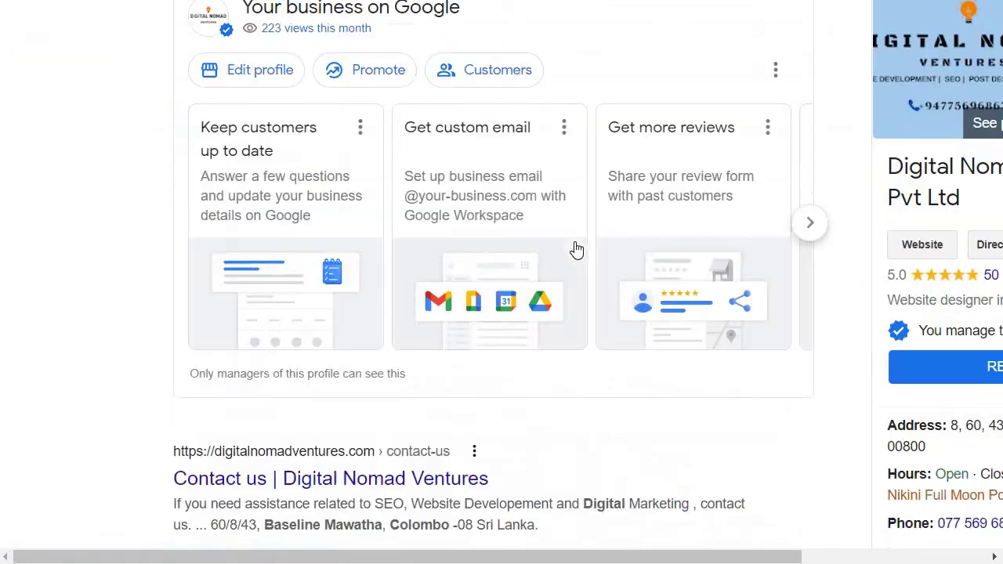
pyautogui.scroll(3, 653, 279)
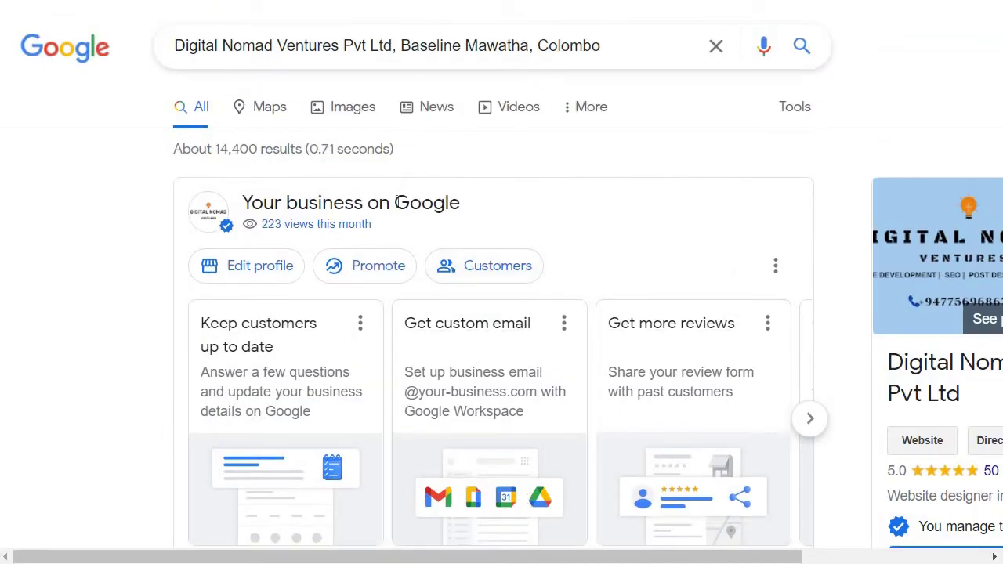
# Step: Examine the company's business panel in the search results, including its photos, map, action links and Google reviews rating
pyautogui.scroll(-3, 438, 314)
pyautogui.scroll(-1, 521, 367)
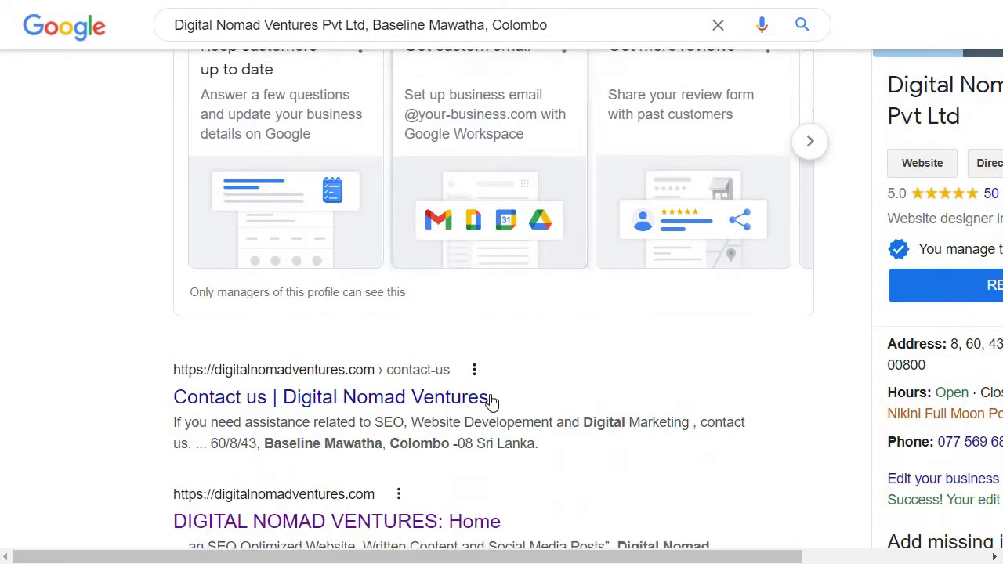
pyautogui.scroll(1, 493, 439)
pyautogui.moveTo(521, 557); pyautogui.dragTo(838, 557)
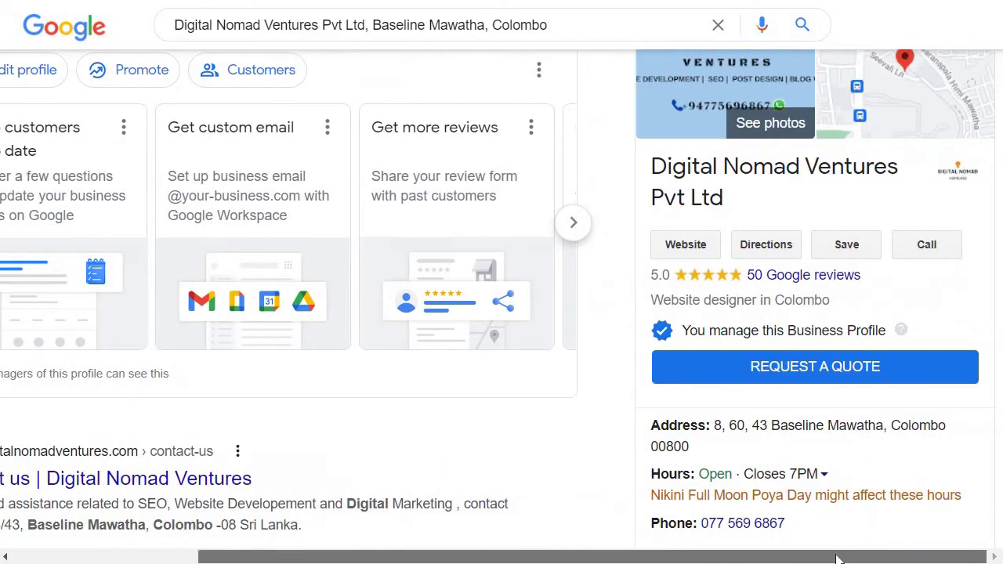
pyautogui.scroll(3, 761, 224)
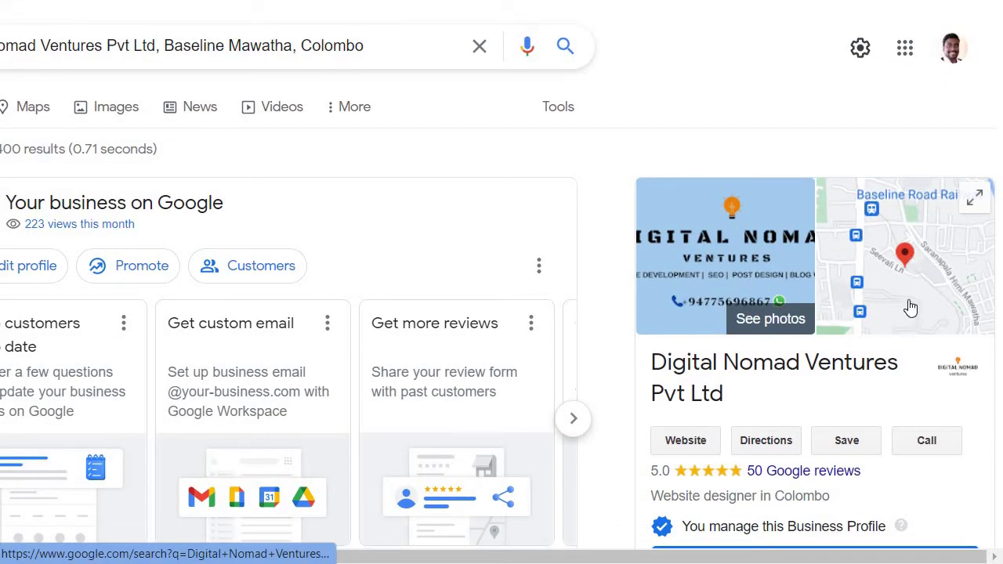
pyautogui.scroll(-3, 906, 306)
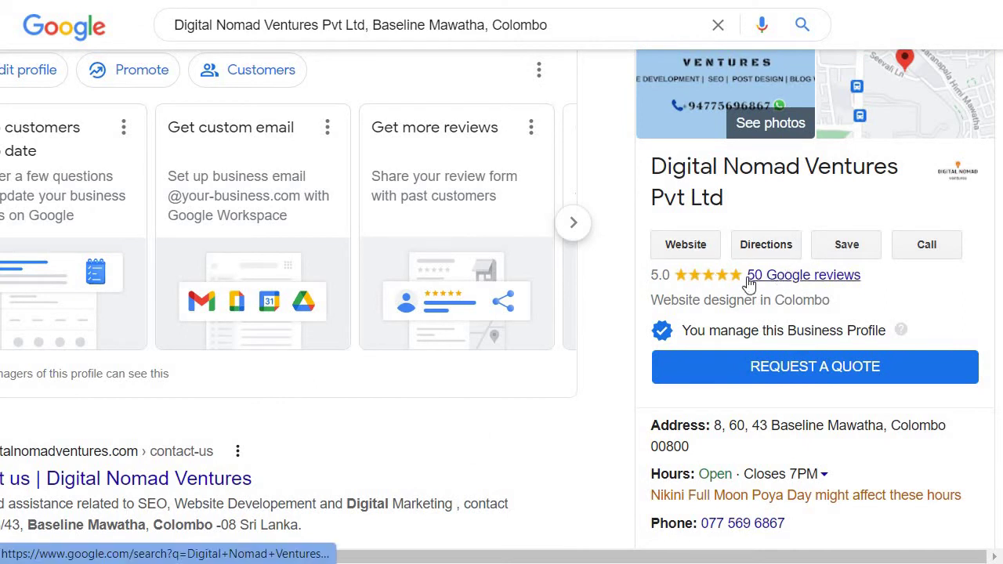
# Step: Review the business panel's address, opening hours, phone, edit links, products and product categories
pyautogui.scroll(-2, 815, 201)
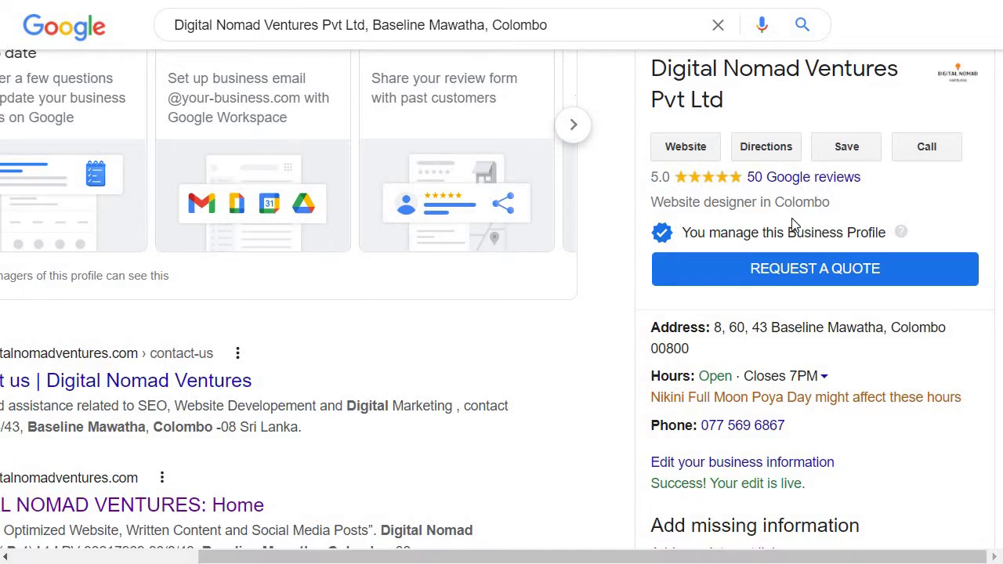
pyautogui.scroll(-1, 690, 122)
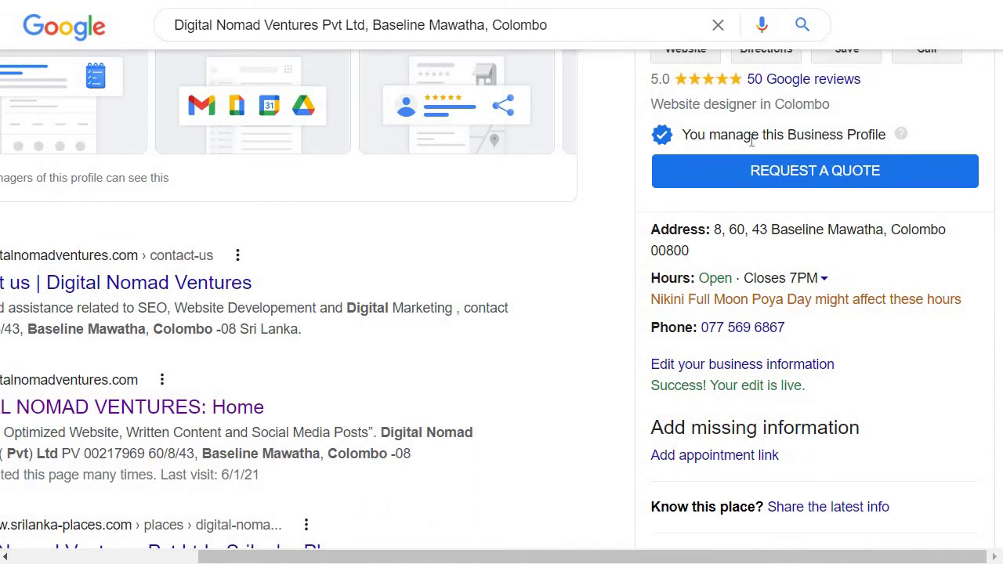
pyautogui.scroll(-1, 810, 241)
pyautogui.scroll(2, 795, 153)
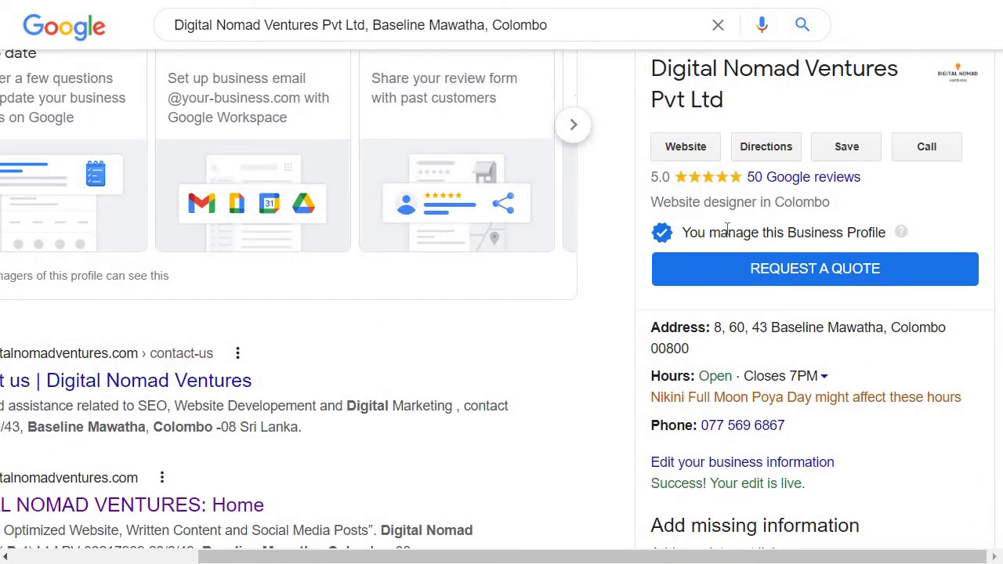
pyautogui.scroll(-1, 791, 188)
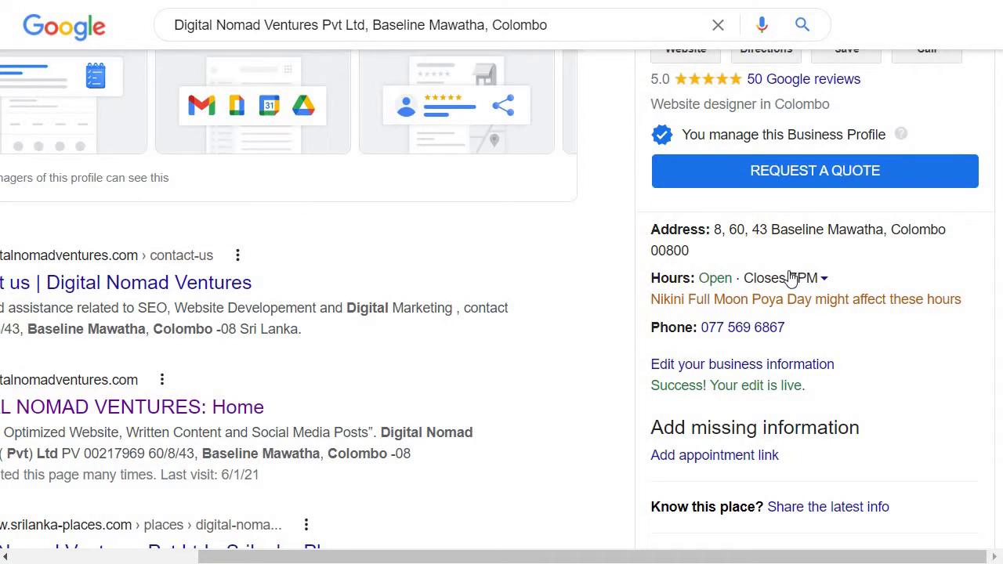
pyautogui.scroll(-1, 791, 277)
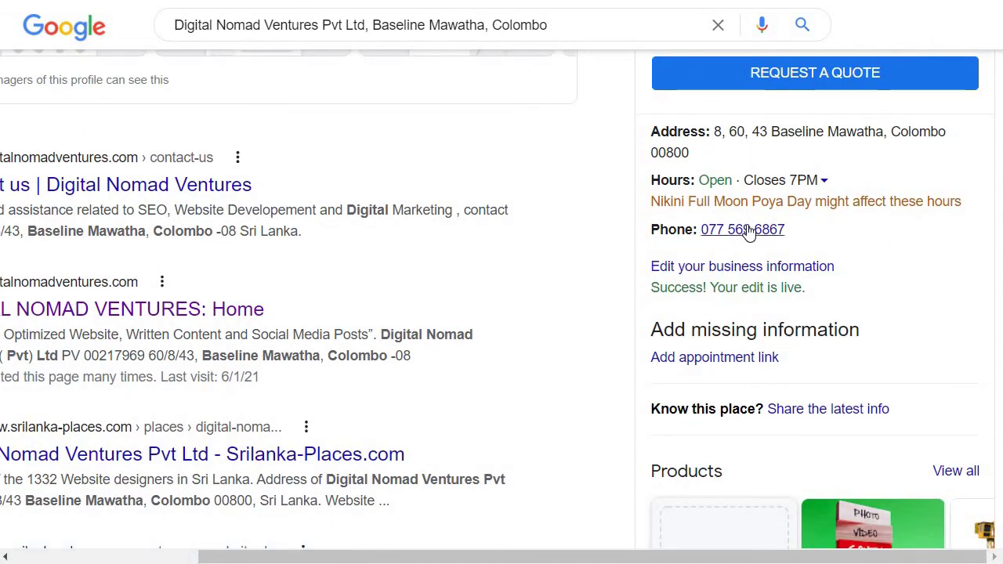
pyautogui.scroll(-2, 783, 196)
pyautogui.scroll(2, 740, 215)
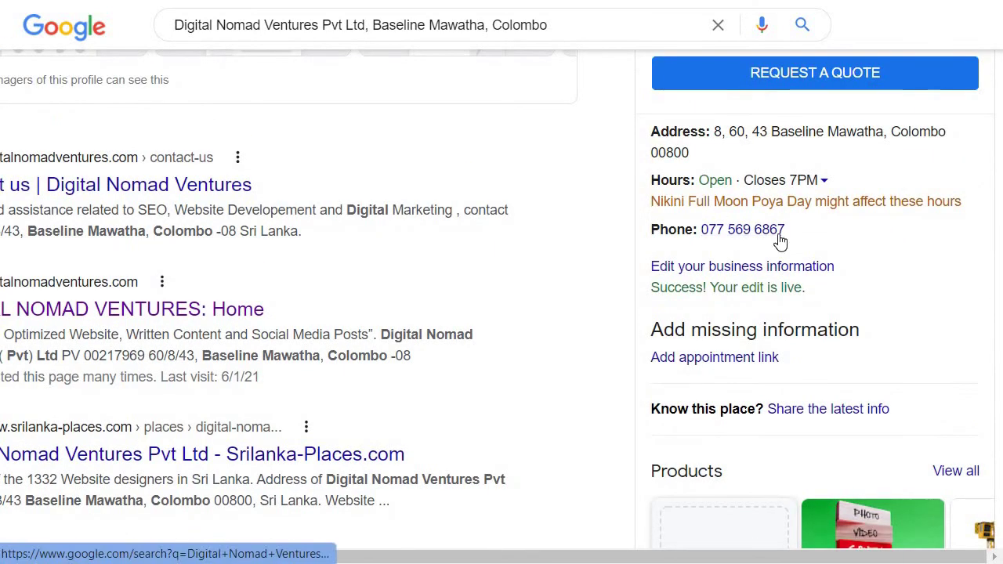
pyautogui.scroll(-2, 744, 251)
pyautogui.scroll(-1, 501, 431)
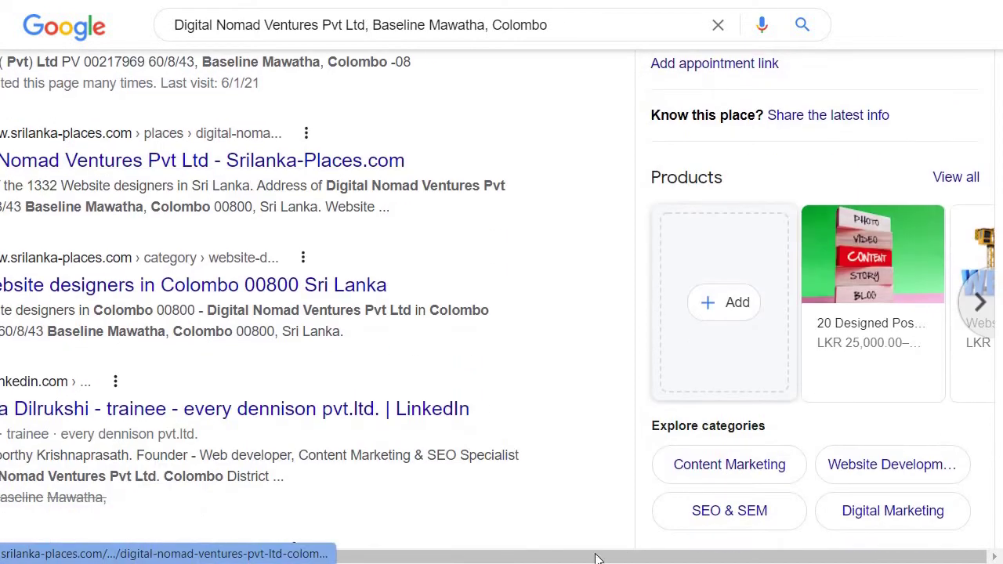
pyautogui.moveTo(459, 557); pyautogui.dragTo(341, 557)
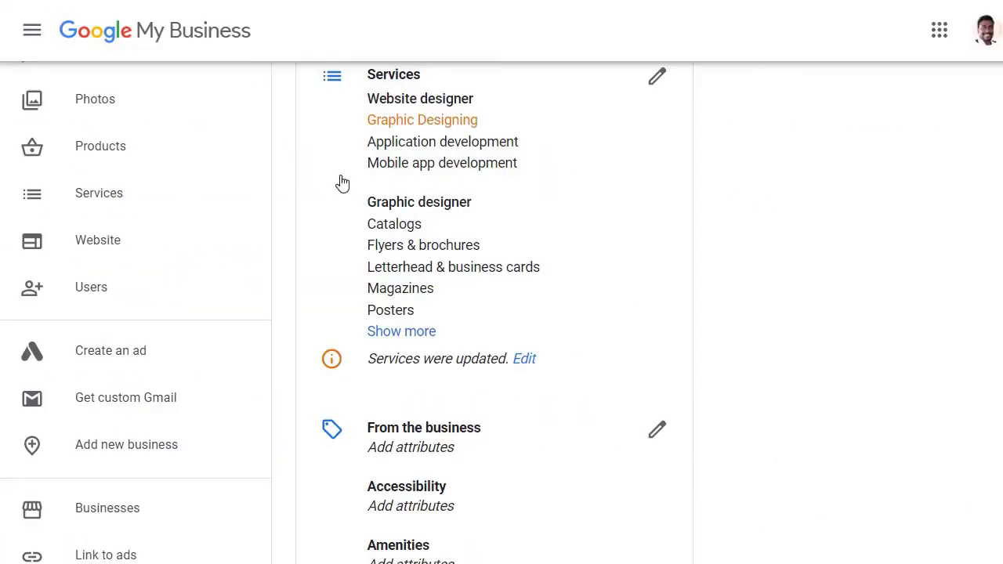
# Step: Switch back to Google My Business, view the Photos page, and return to the dashboard home page
pyautogui.scroll(10, 342, 182)
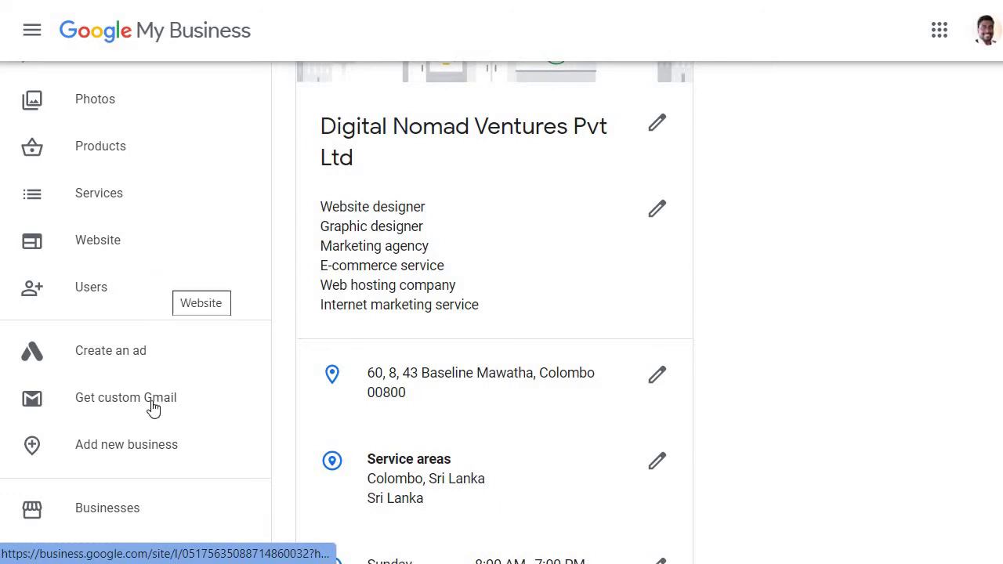
pyautogui.click(95, 100)
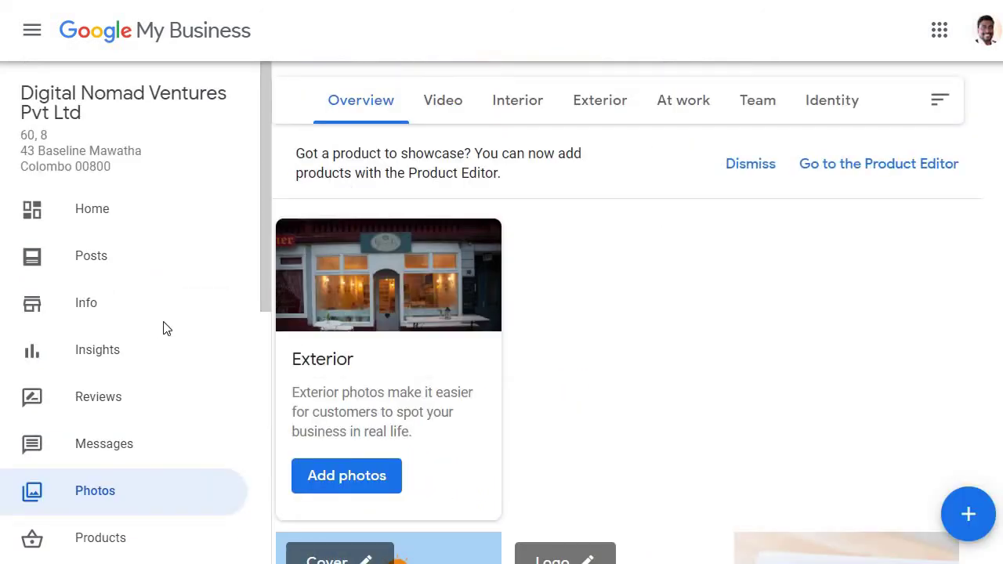
pyautogui.click(92, 213)
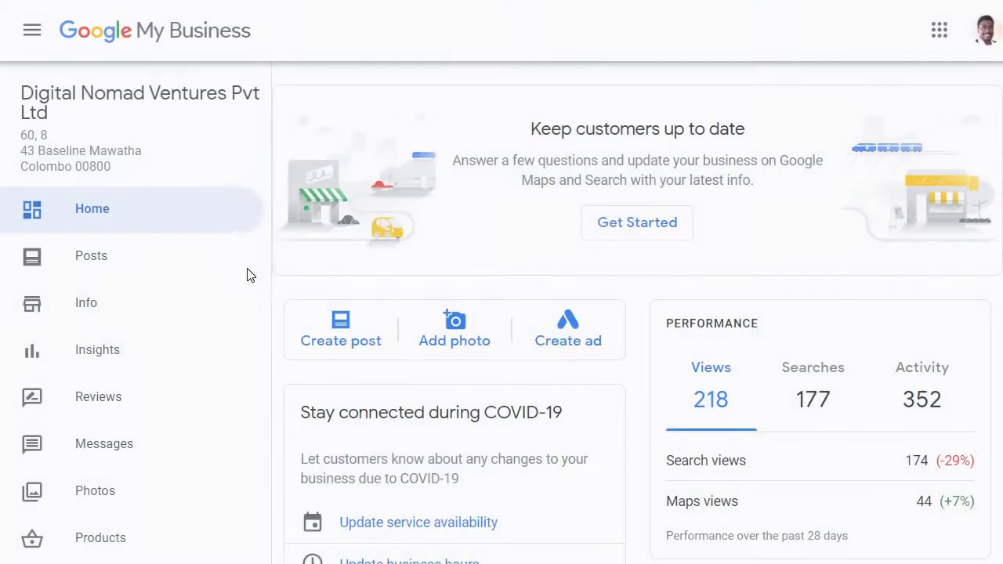
# Step: Open the Posts page and review the post creation options and the published posts with their views and clicks
pyautogui.click(75, 259)
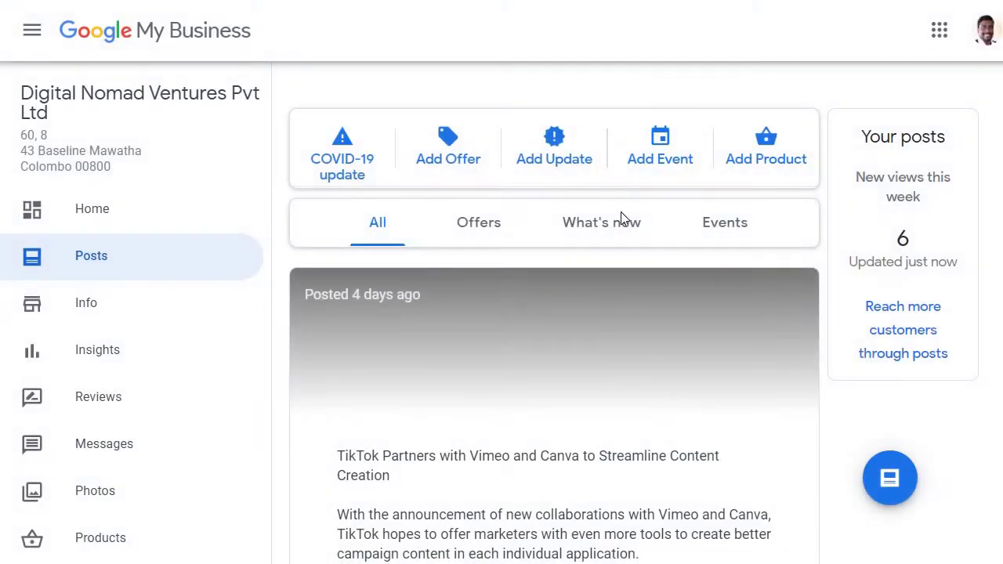
pyautogui.scroll(-5, 629, 223)
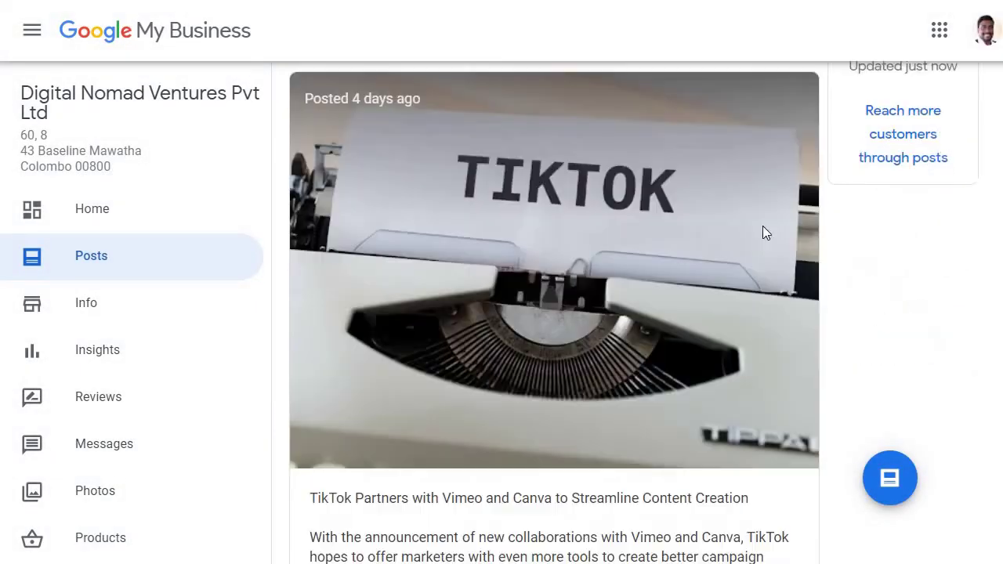
pyautogui.scroll(2, 726, 255)
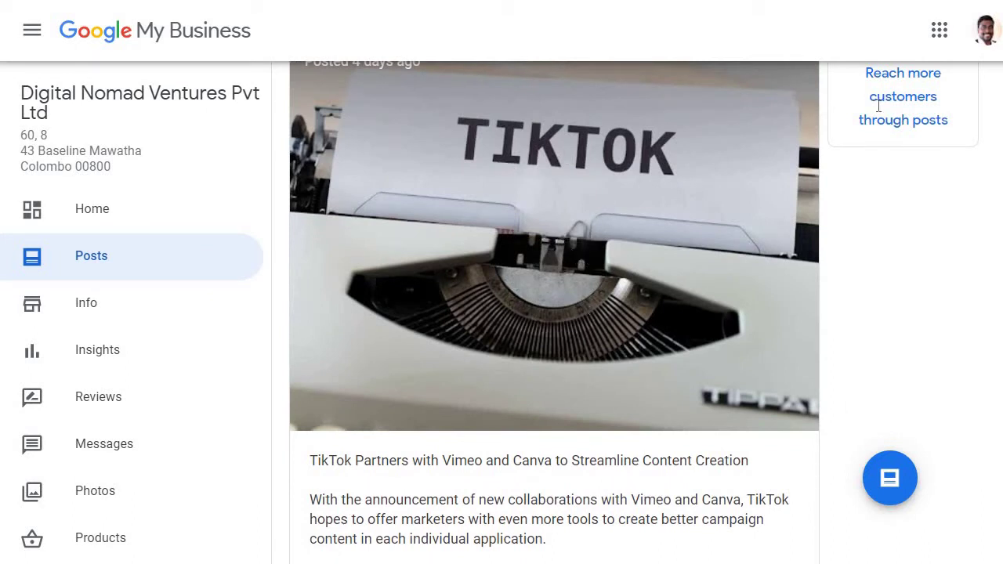
pyautogui.scroll(-3, 675, 114)
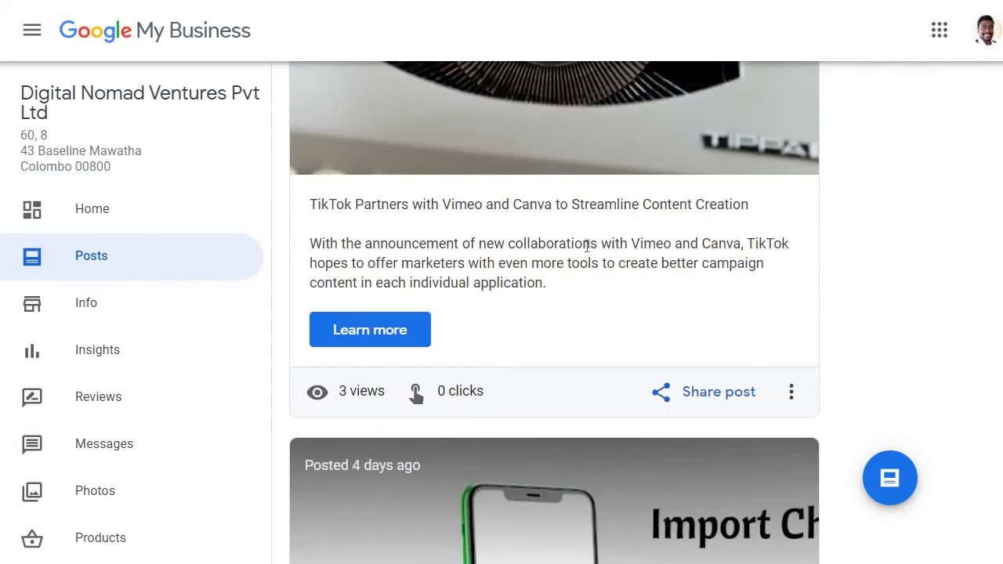
pyautogui.scroll(-6, 587, 249)
pyautogui.scroll(-6, 400, 395)
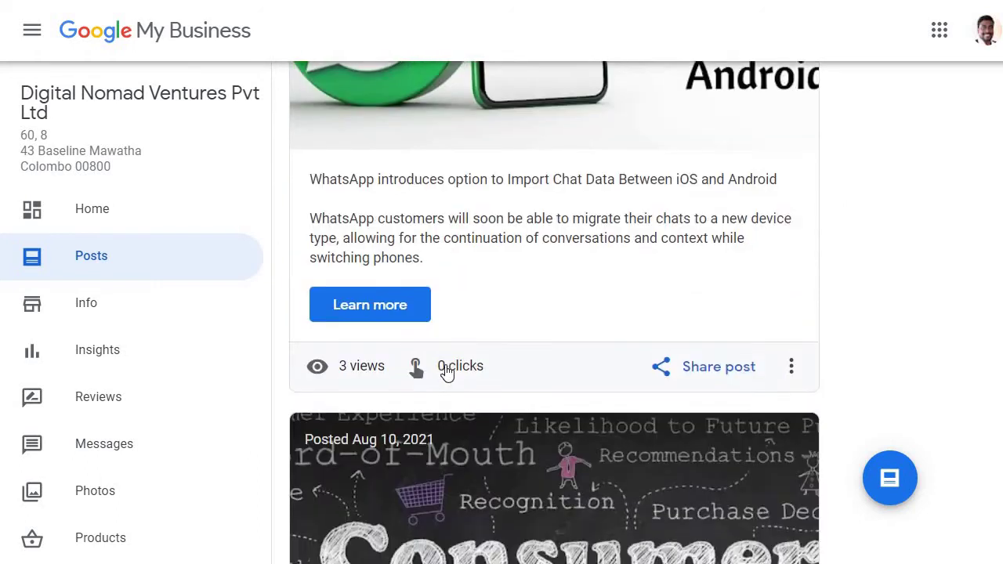
pyautogui.scroll(-3, 496, 267)
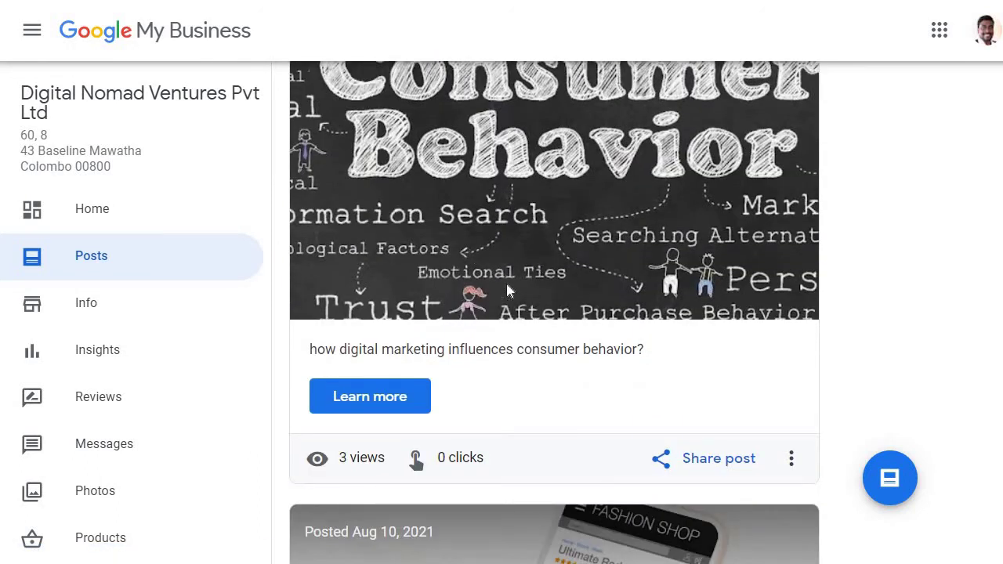
pyautogui.scroll(-3, 509, 269)
pyautogui.scroll(2, 392, 226)
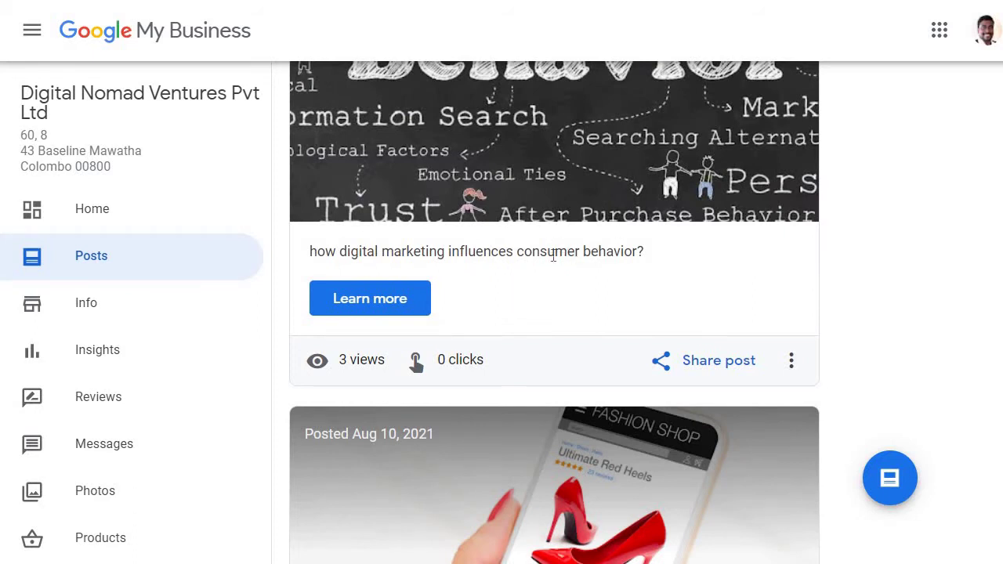
pyautogui.scroll(-5, 551, 254)
pyautogui.scroll(-4, 538, 251)
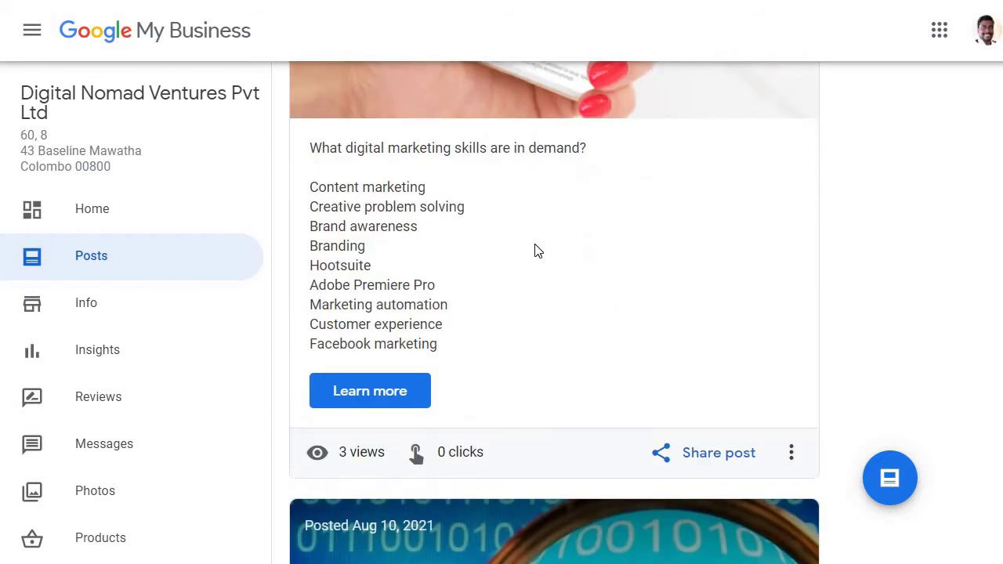
pyautogui.scroll(-3, 538, 249)
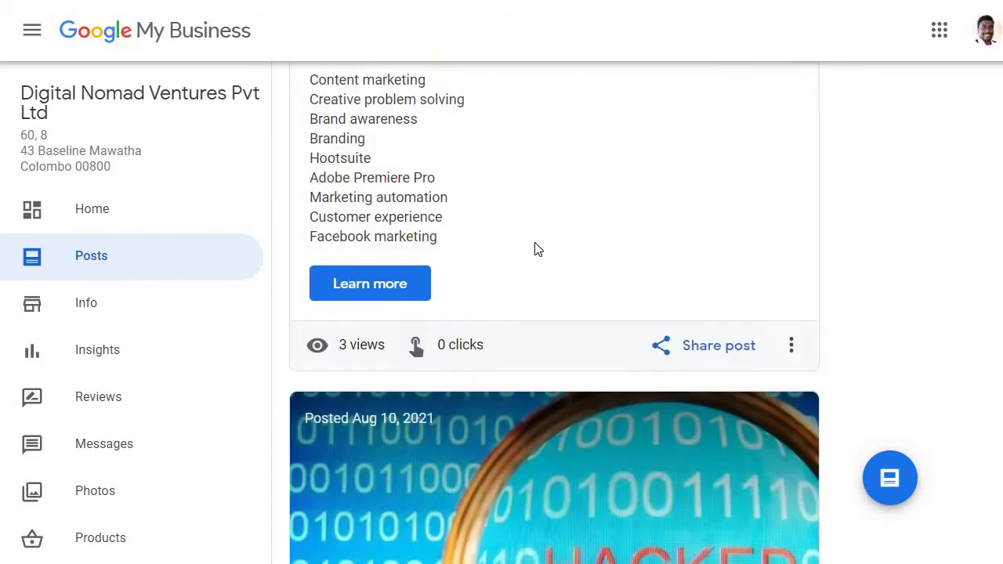
pyautogui.scroll(-8, 537, 249)
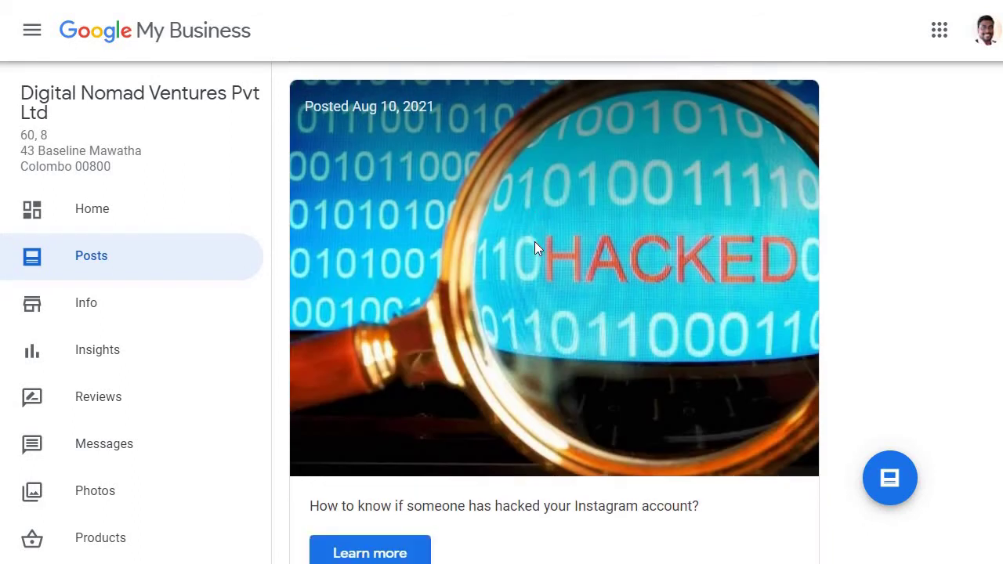
pyautogui.scroll(-3, 537, 248)
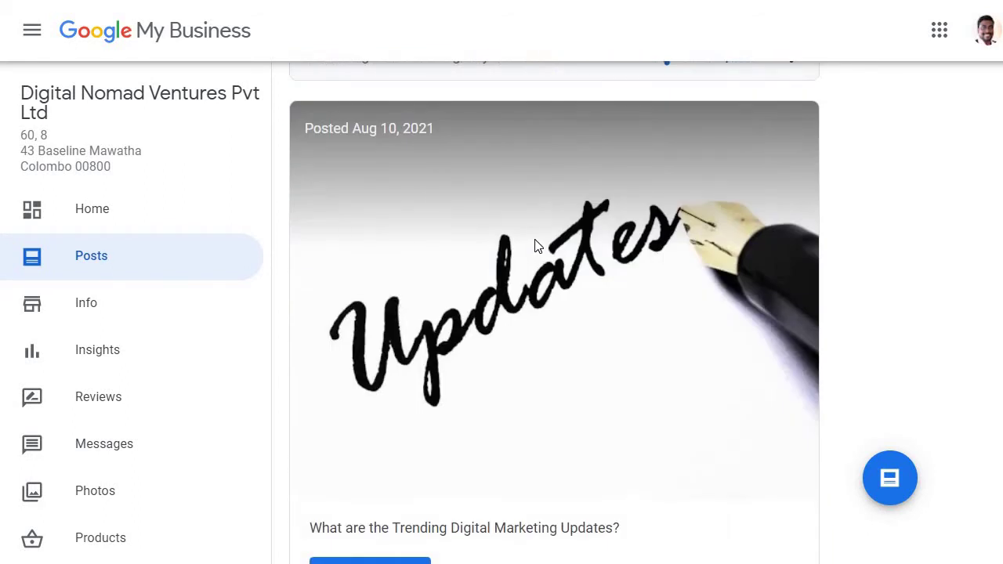
pyautogui.scroll(-10, 538, 243)
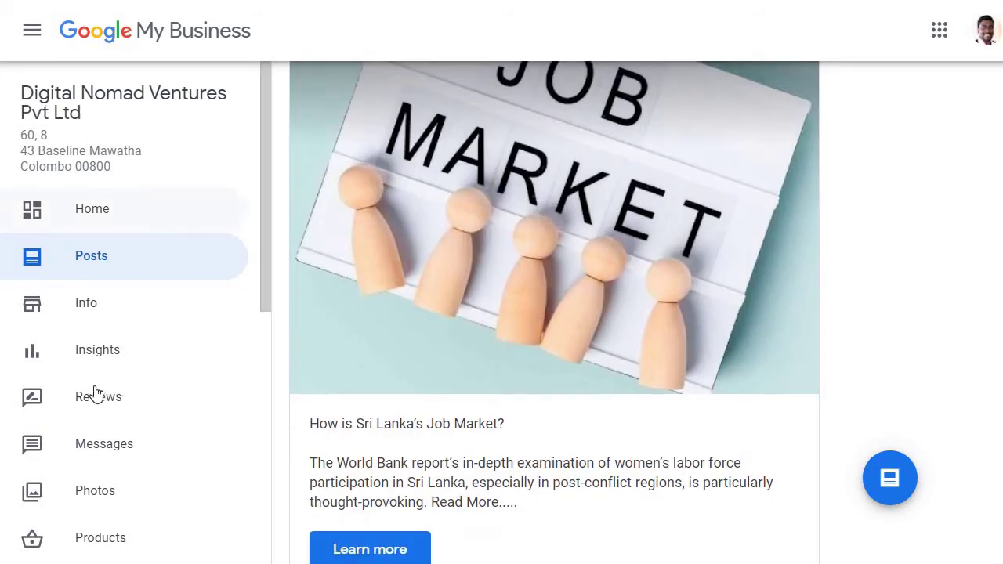
# Step: Open the Insights page and examine the one-month chart of how customers search for the business and its search types
pyautogui.click(98, 354)
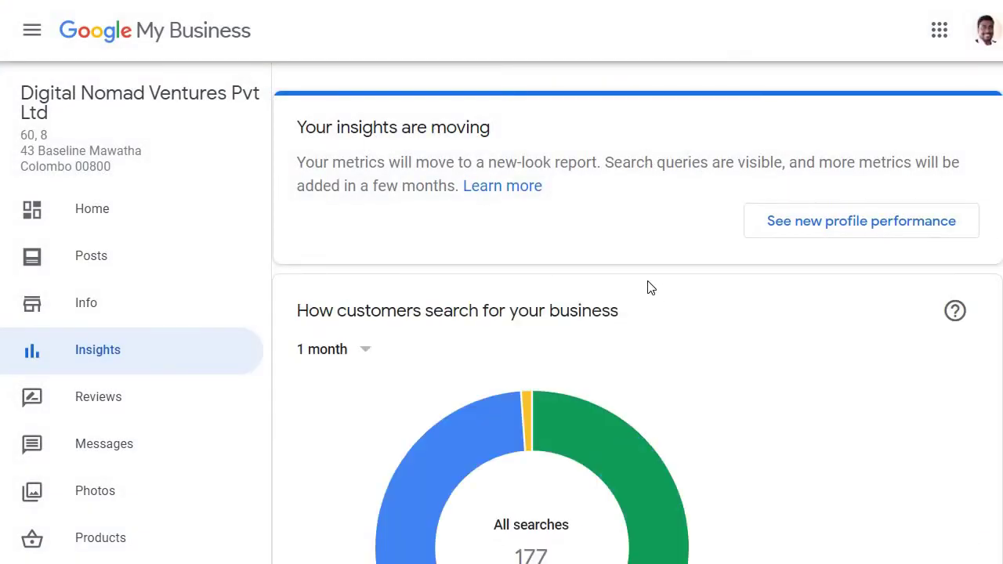
pyautogui.scroll(-3, 650, 285)
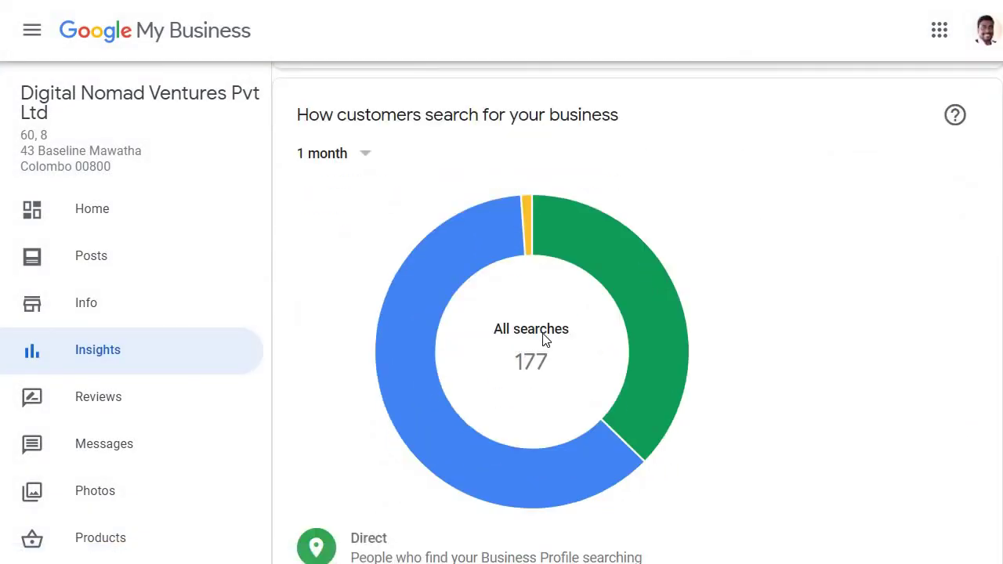
pyautogui.scroll(-5, 375, 243)
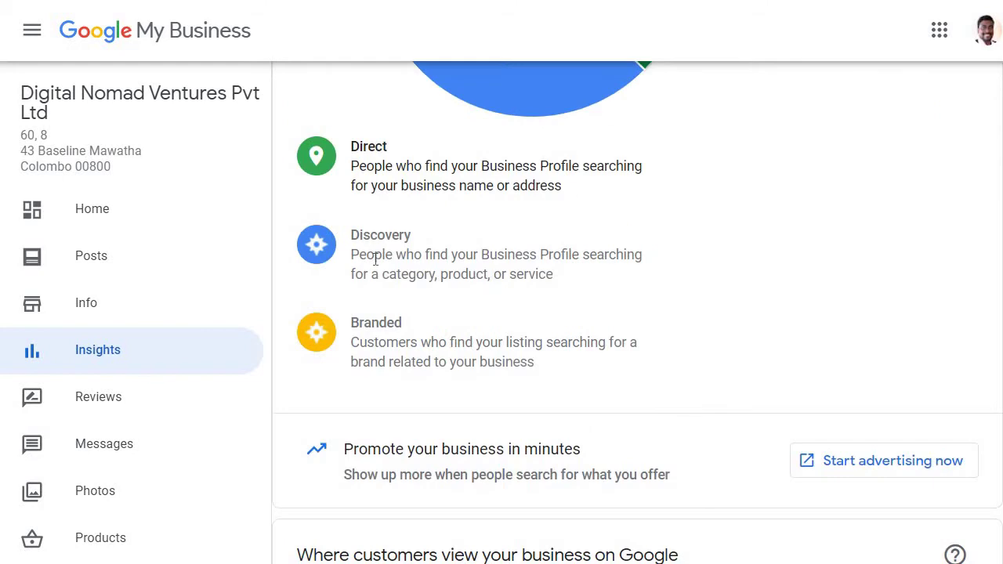
pyautogui.scroll(8, 378, 249)
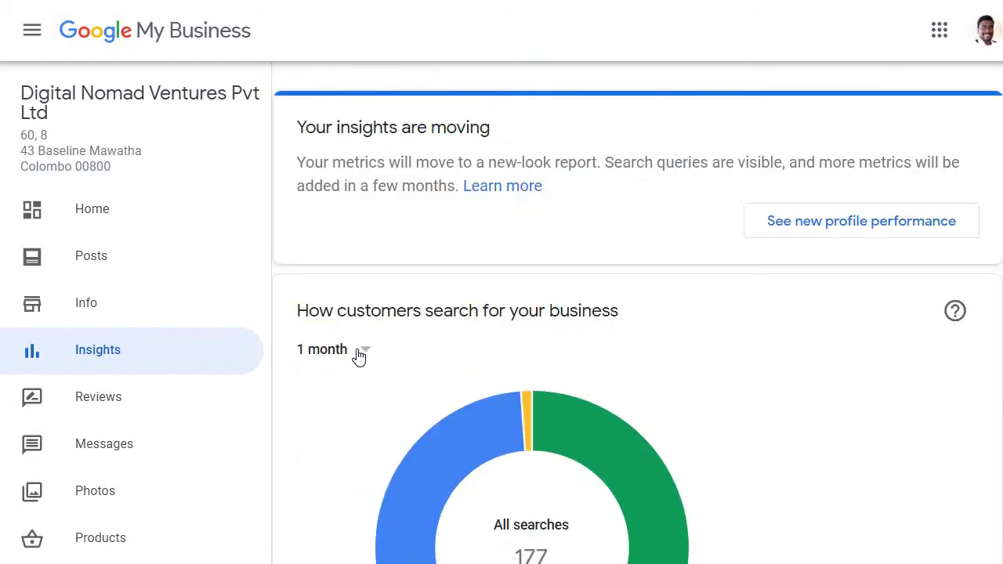
# Step: Set the customer search chart's period to 1 quarter and examine its direct, discovery and branded breakdown
pyautogui.click(360, 353)
pyautogui.click(328, 390)
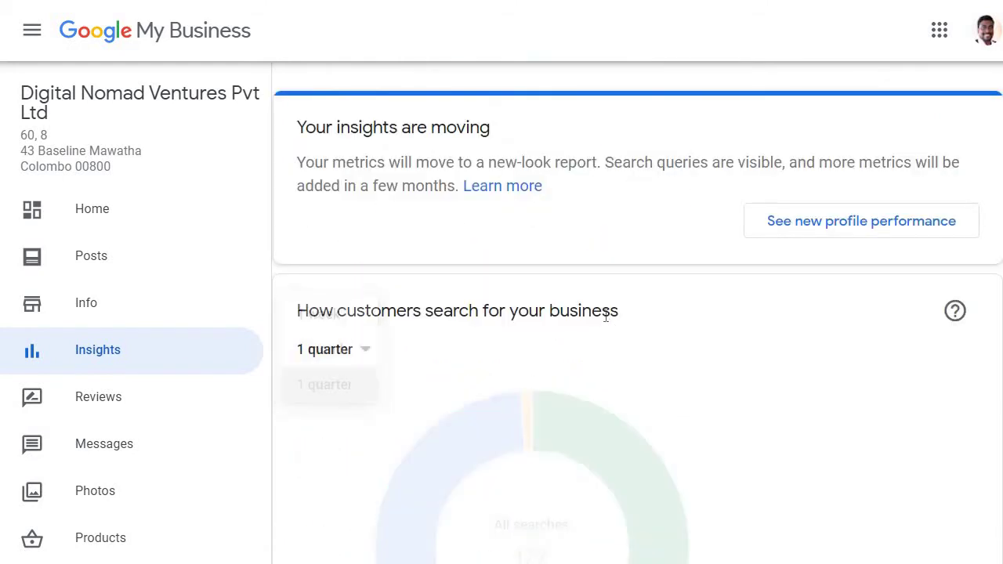
pyautogui.scroll(-4, 669, 316)
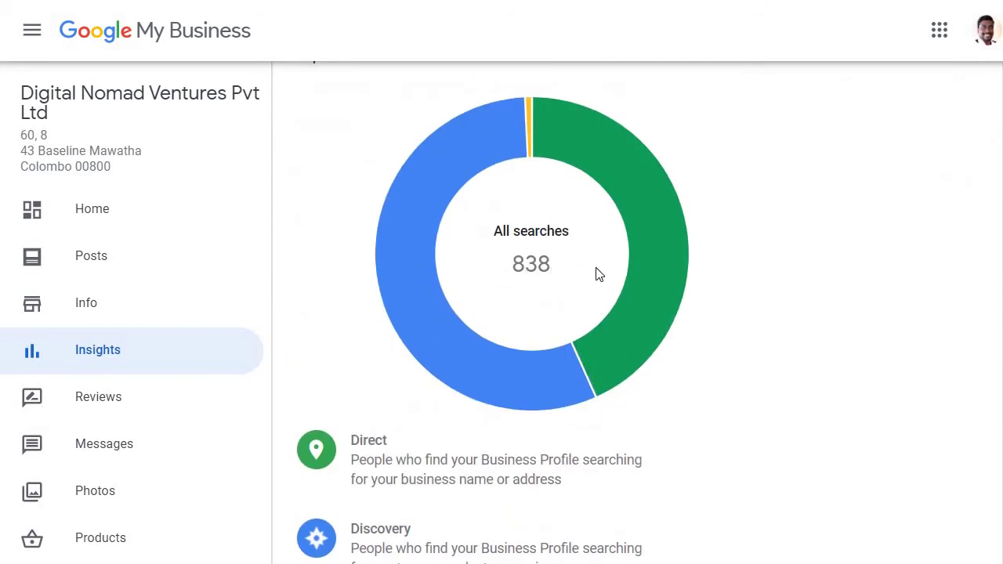
pyautogui.scroll(-3, 613, 278)
pyautogui.scroll(3, 505, 296)
pyautogui.scroll(-3, 663, 366)
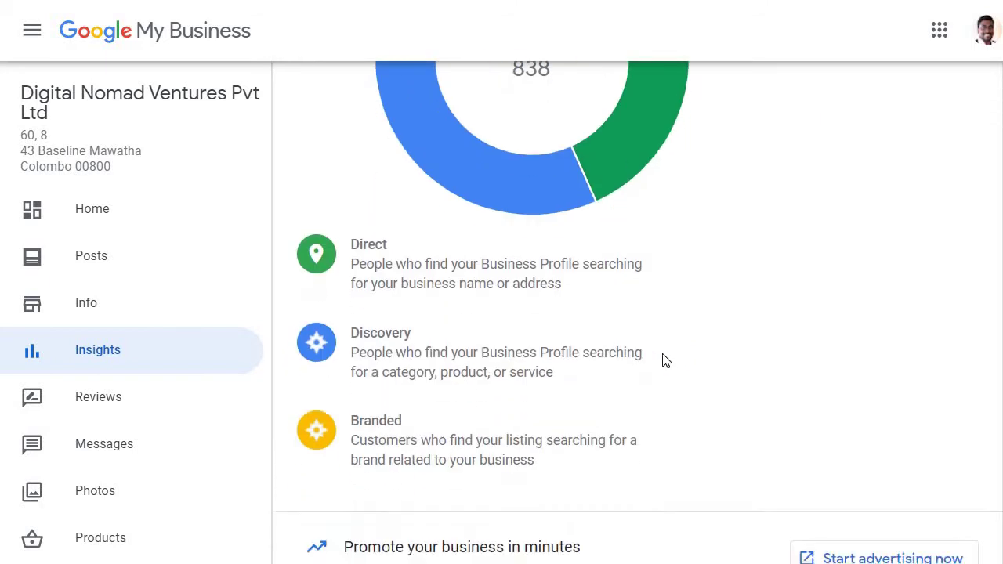
pyautogui.scroll(3, 663, 358)
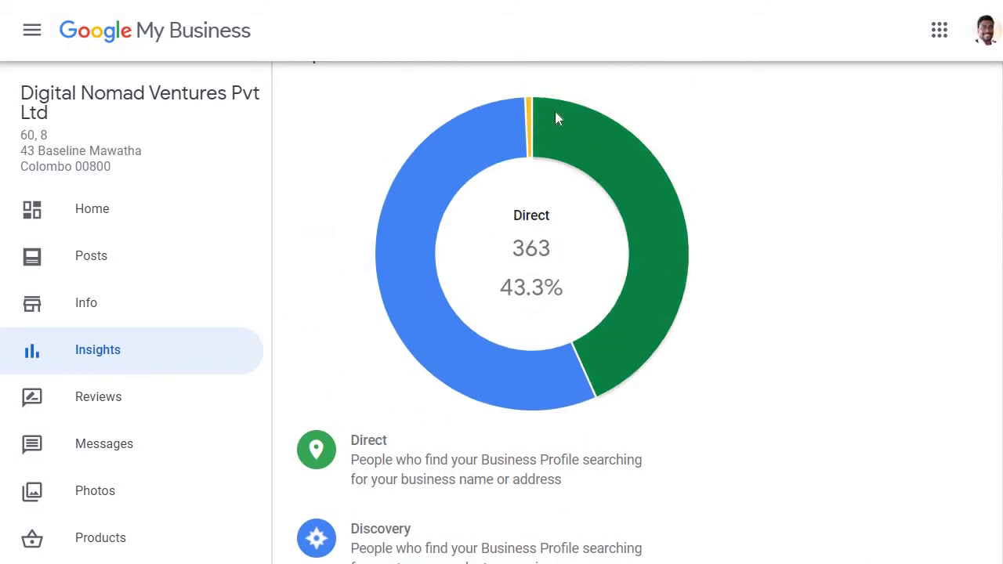
# Step: Review the customer search chart again and read the descriptions of the direct, discovery and branded search types
pyautogui.scroll(-3, 619, 291)
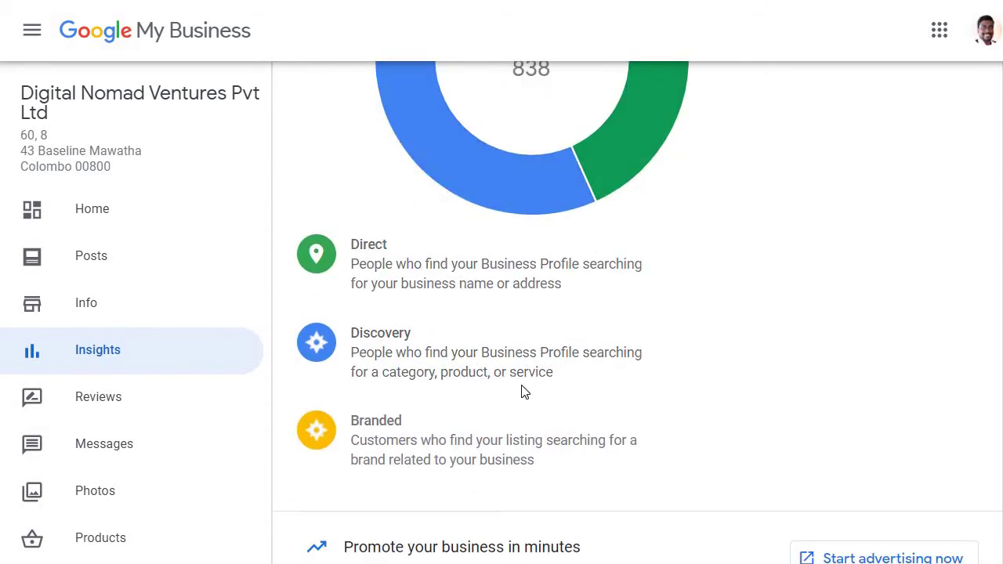
pyautogui.scroll(3, 494, 145)
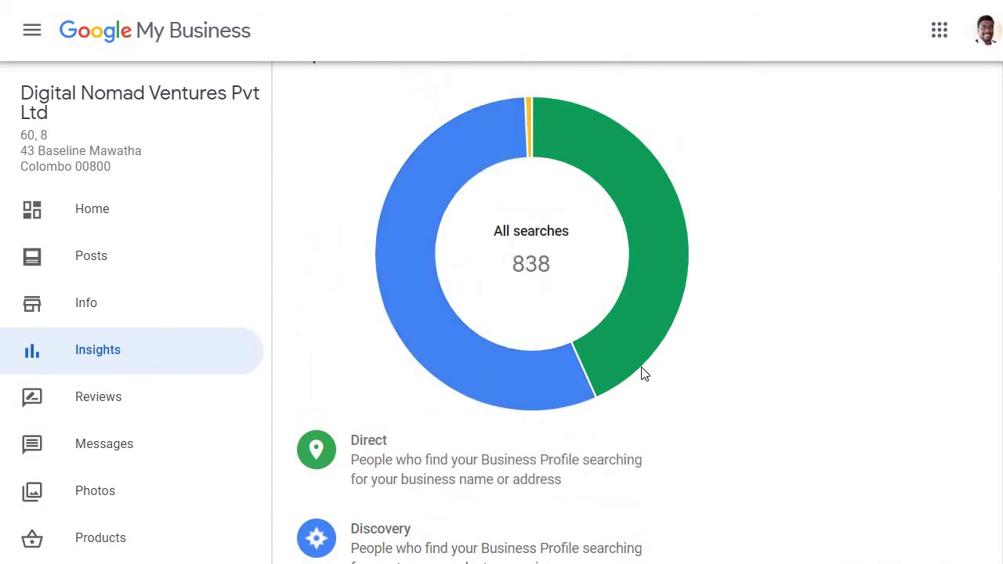
pyautogui.scroll(-4, 470, 400)
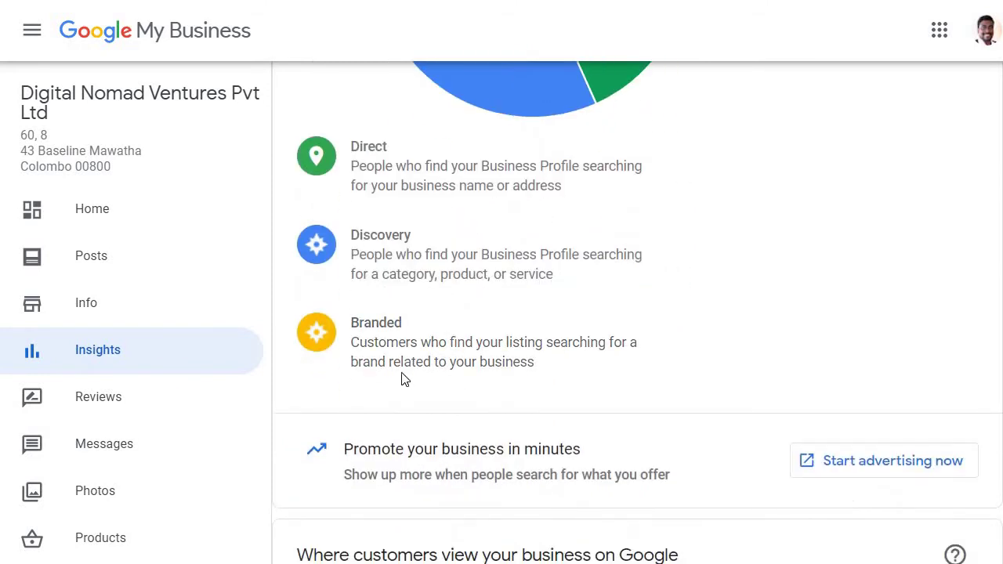
# Step: Examine the remaining Insights charts: where customers view the business, customer actions, directions requests and phone calls
pyautogui.scroll(-4, 438, 226)
pyautogui.scroll(-3, 438, 227)
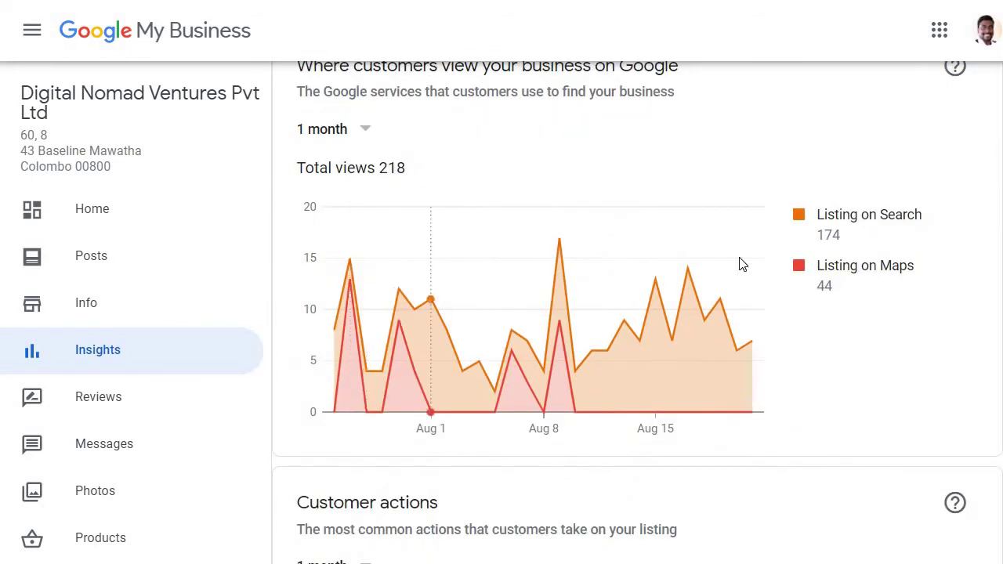
pyautogui.scroll(-6, 752, 282)
pyautogui.scroll(-1, 757, 306)
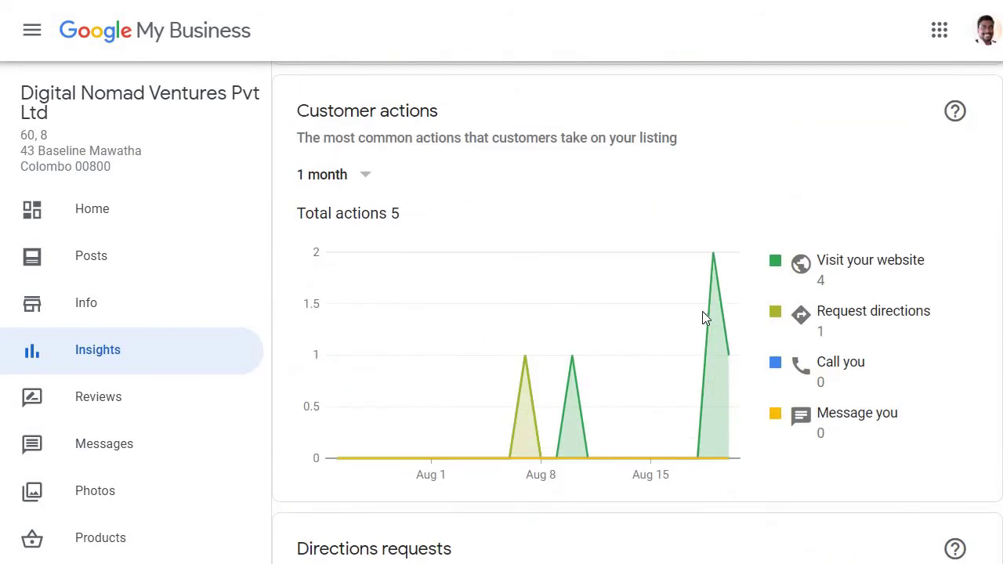
pyautogui.scroll(-3, 702, 318)
pyautogui.scroll(-3, 560, 229)
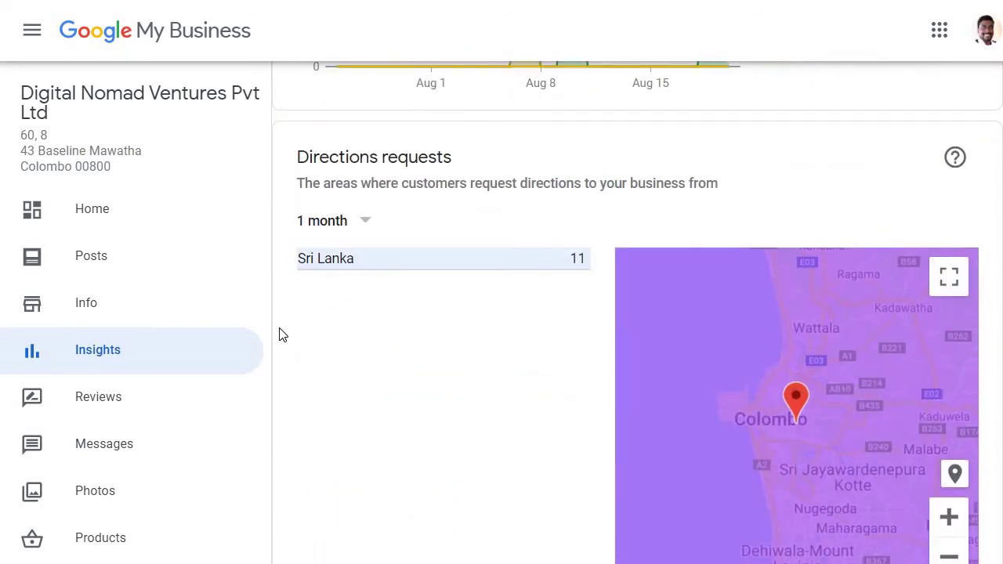
pyautogui.scroll(-5, 429, 262)
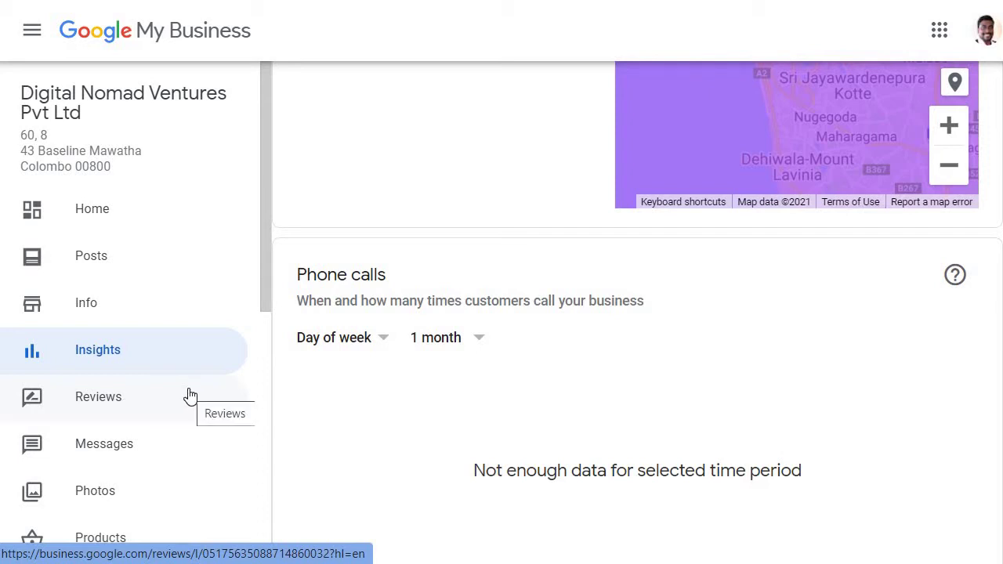
# Step: Open the Reviews page and read through the first page of customer ratings and the owner's replies
pyautogui.click(92, 405)
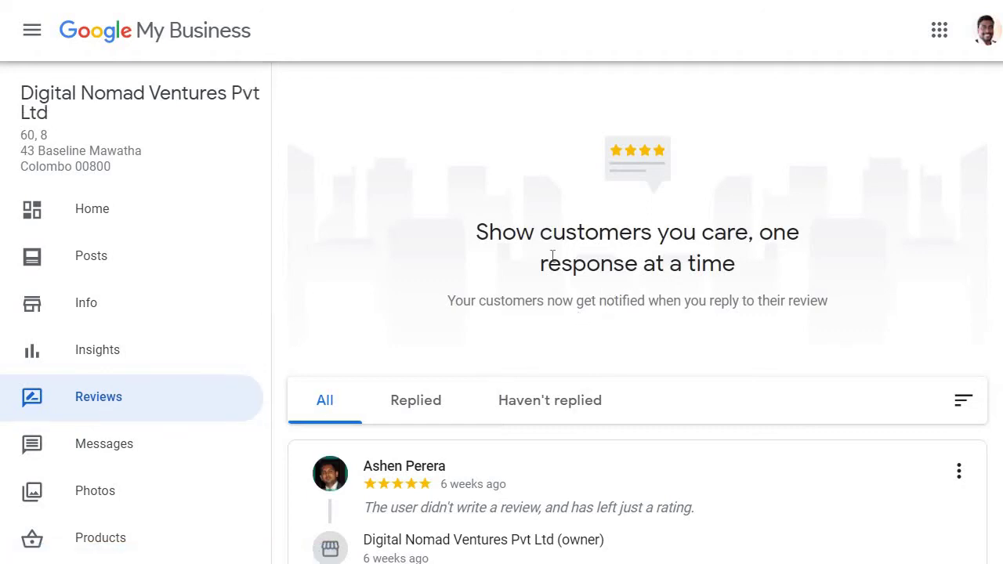
pyautogui.scroll(-2, 573, 289)
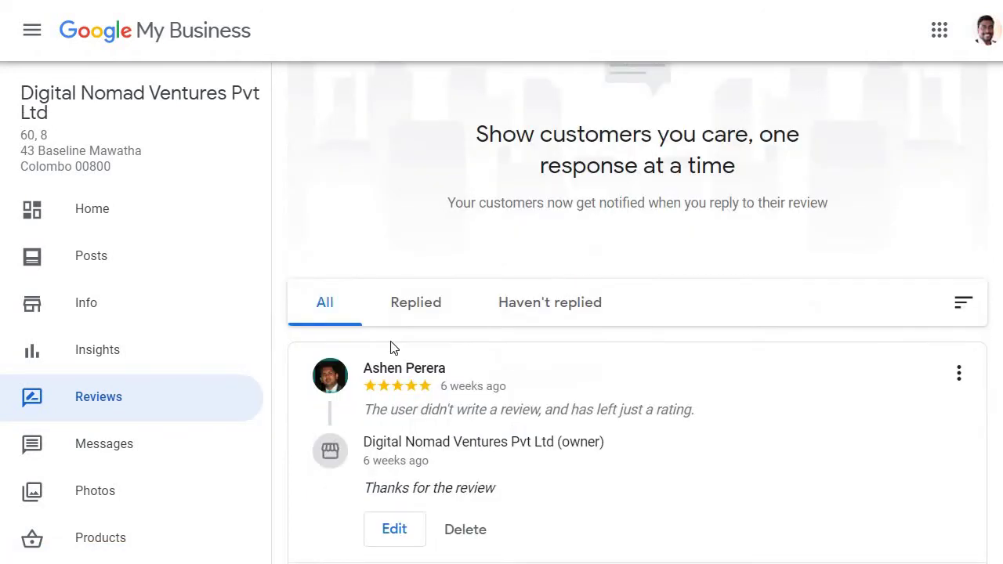
pyautogui.scroll(-2, 440, 282)
pyautogui.scroll(1, 446, 302)
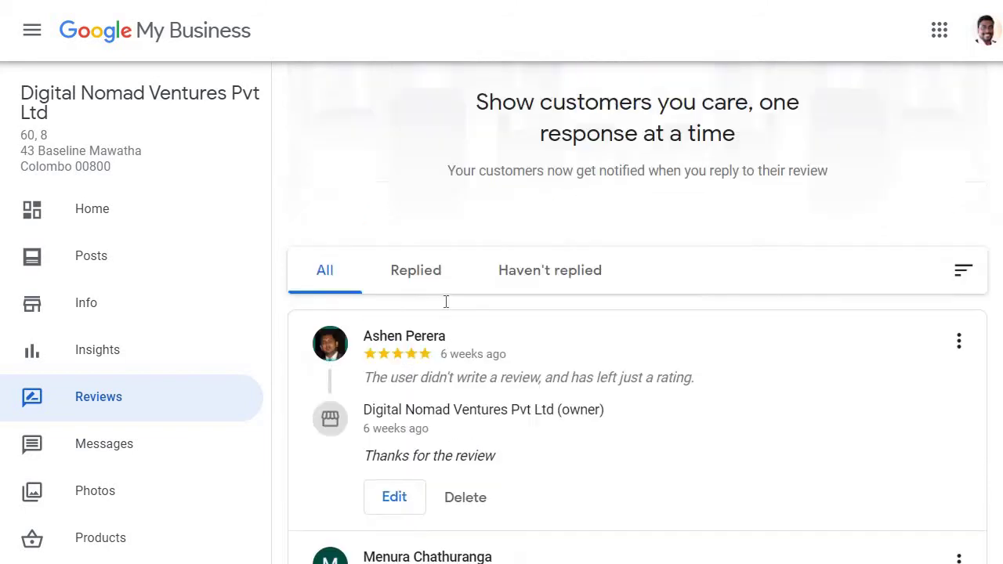
pyautogui.scroll(-3, 446, 301)
pyautogui.scroll(-5, 446, 301)
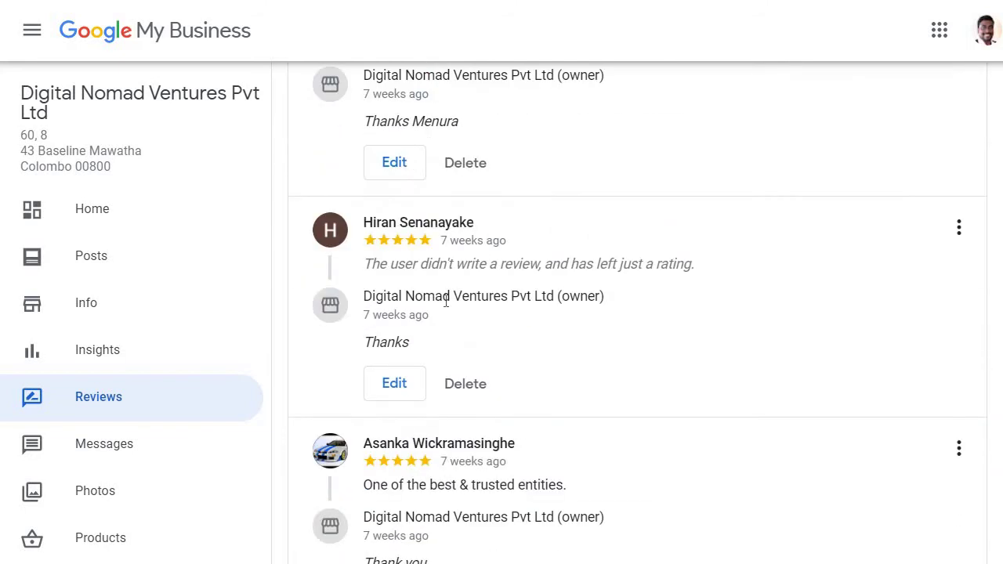
pyautogui.scroll(-8, 445, 302)
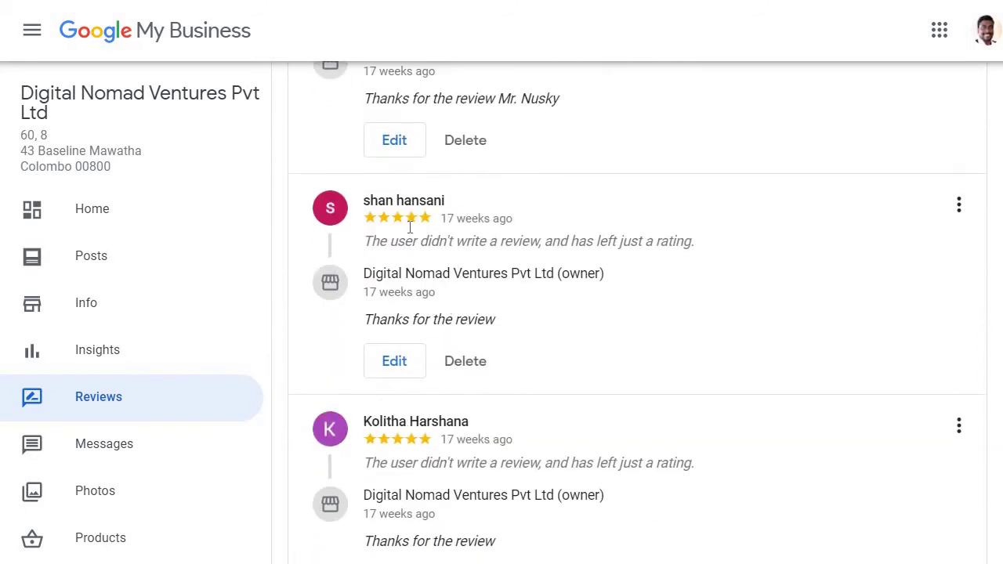
pyautogui.scroll(-6, 409, 228)
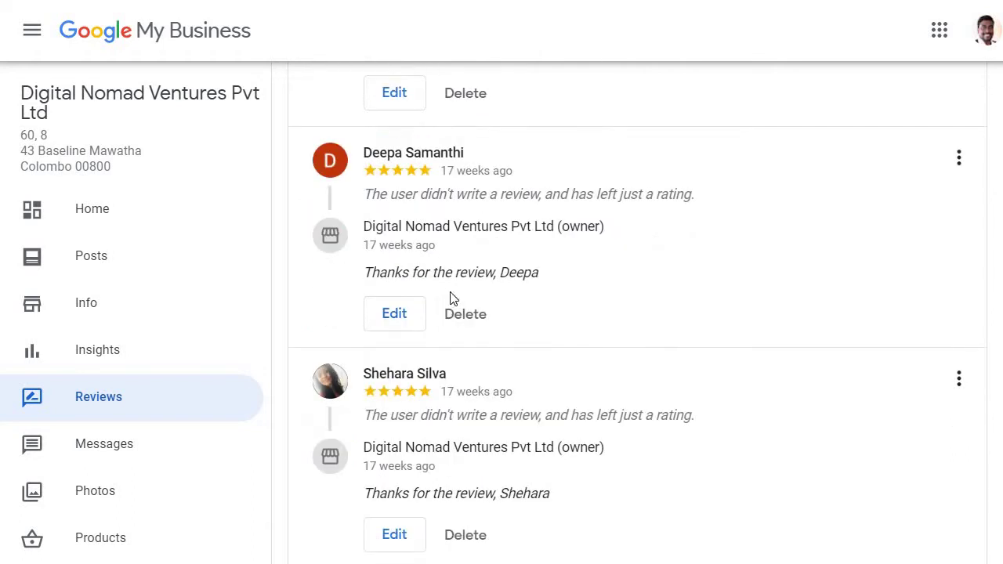
pyautogui.scroll(-3, 532, 309)
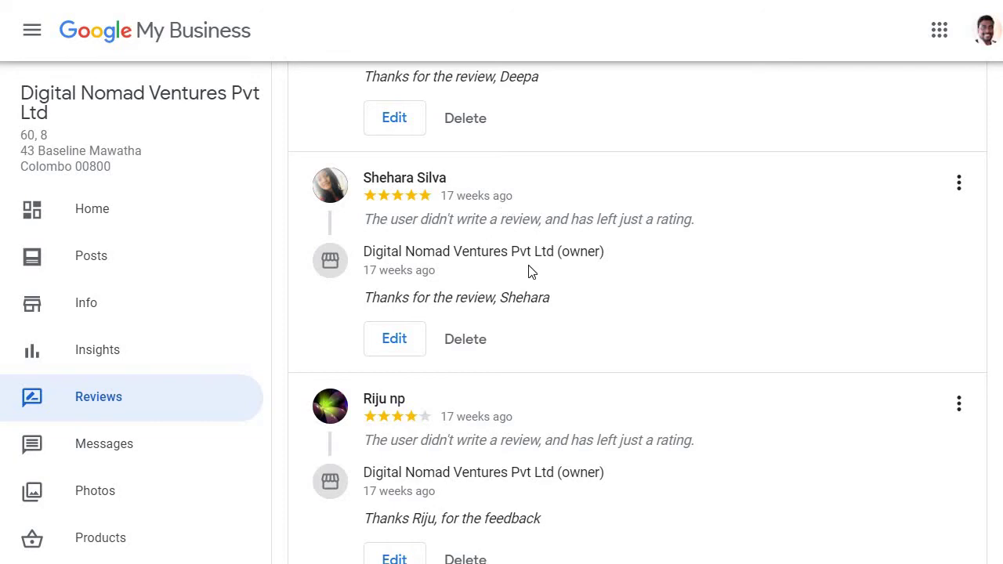
pyautogui.scroll(-2, 529, 271)
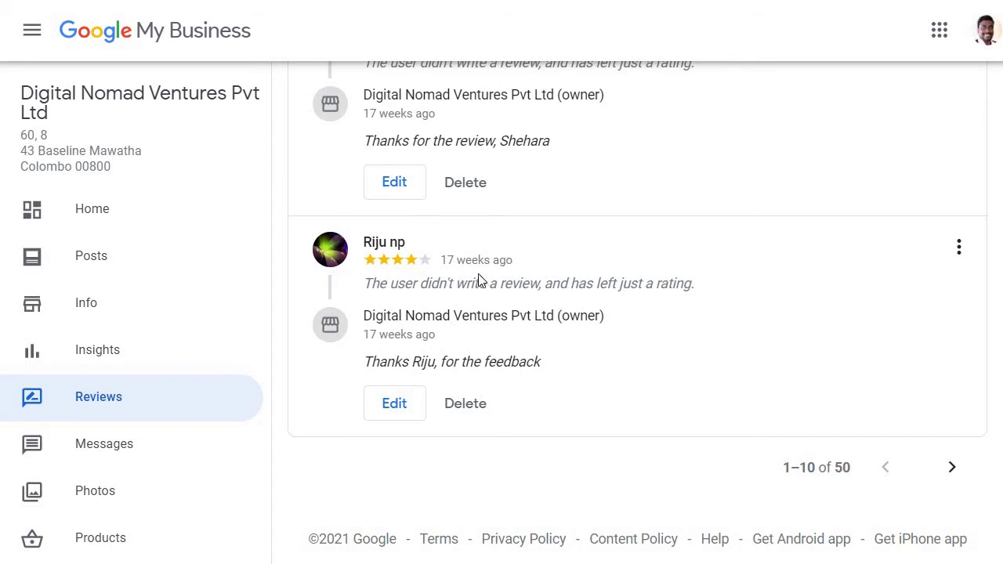
pyautogui.scroll(5, 479, 281)
pyautogui.scroll(15, 458, 328)
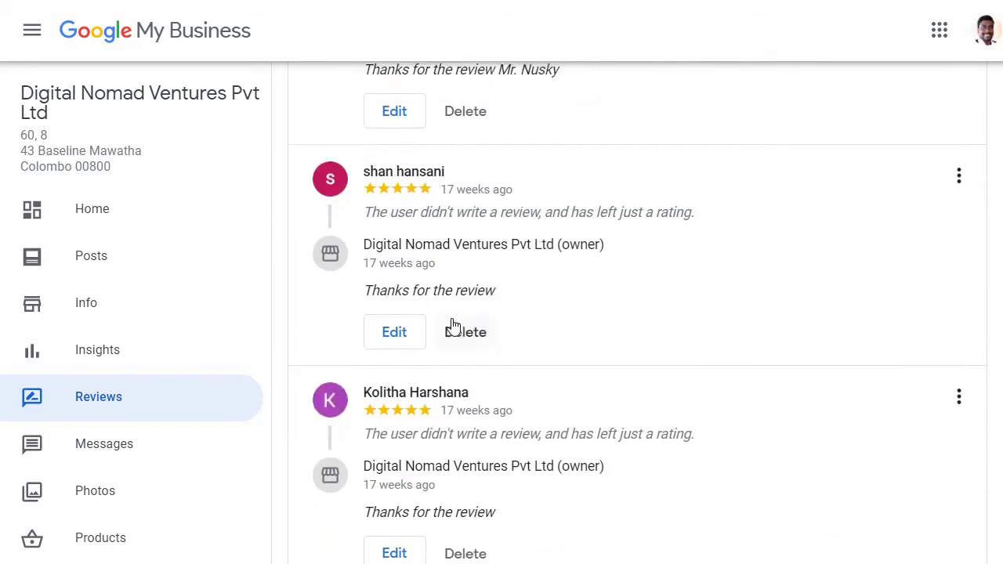
pyautogui.scroll(2, 447, 328)
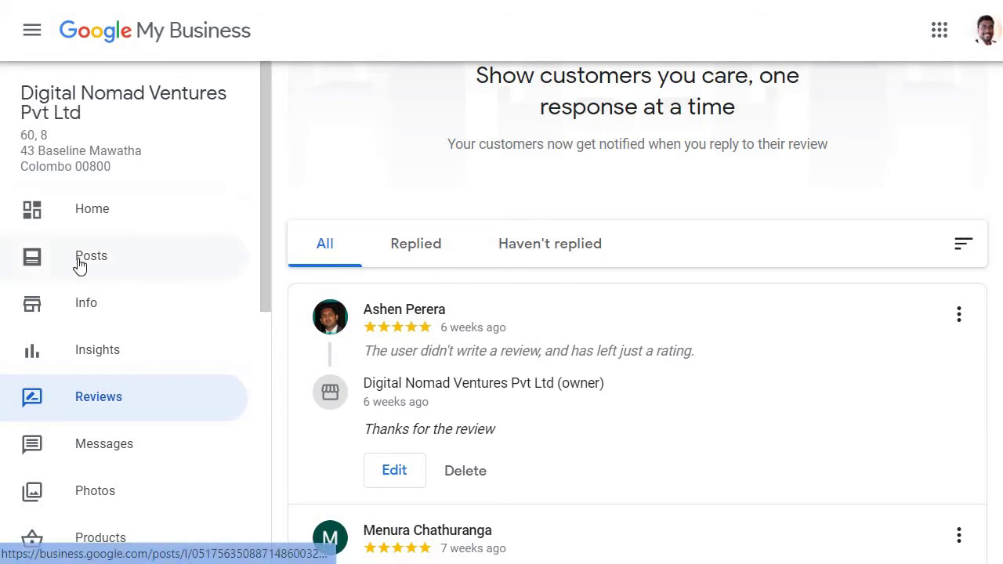
# Step: Return to the dashboard home page and look over its cards, including performance, latest post and latest reviews
pyautogui.click(80, 211)
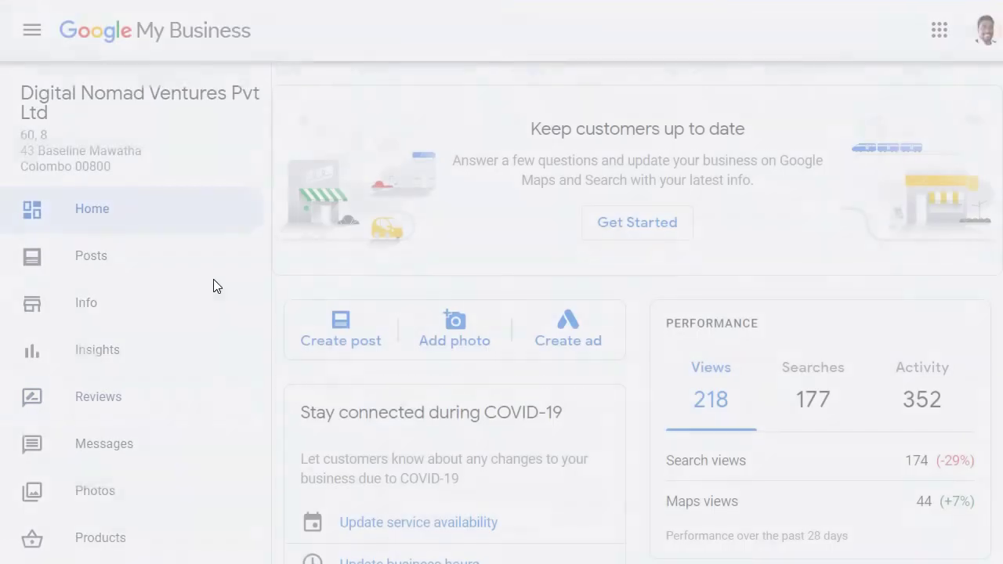
pyautogui.scroll(-8, 539, 222)
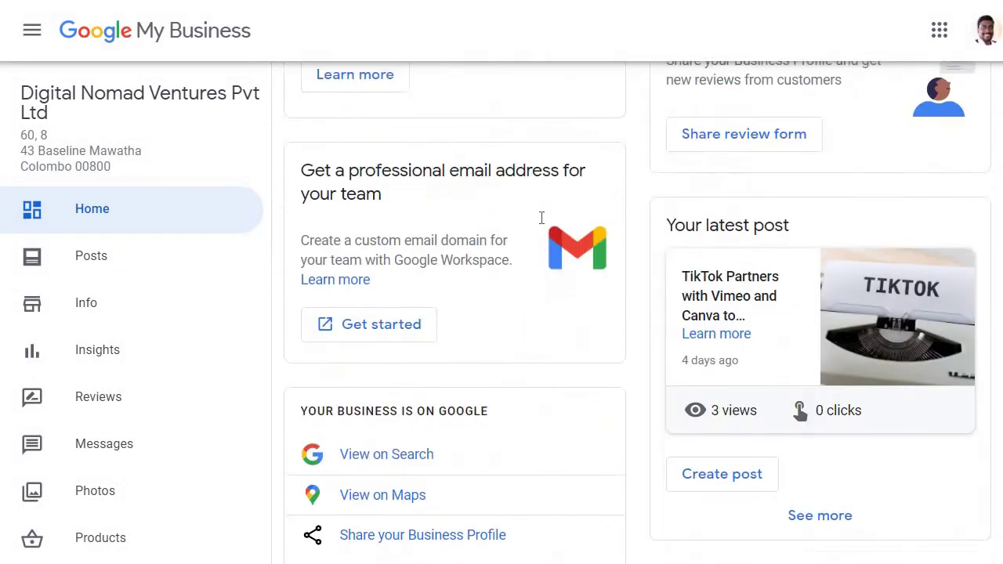
pyautogui.scroll(1, 745, 350)
pyautogui.scroll(2, 549, 291)
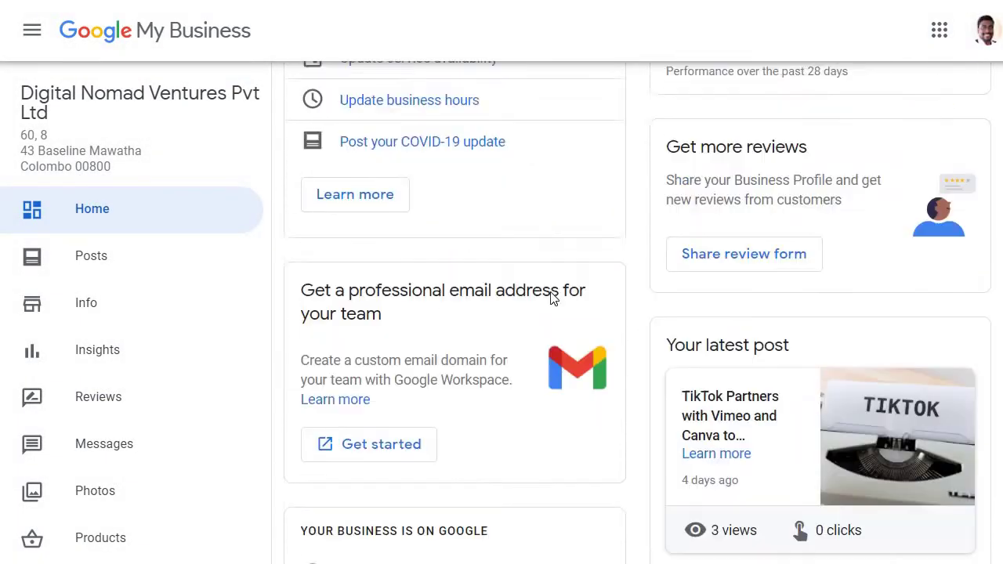
pyautogui.scroll(-3, 528, 273)
pyautogui.scroll(-5, 509, 296)
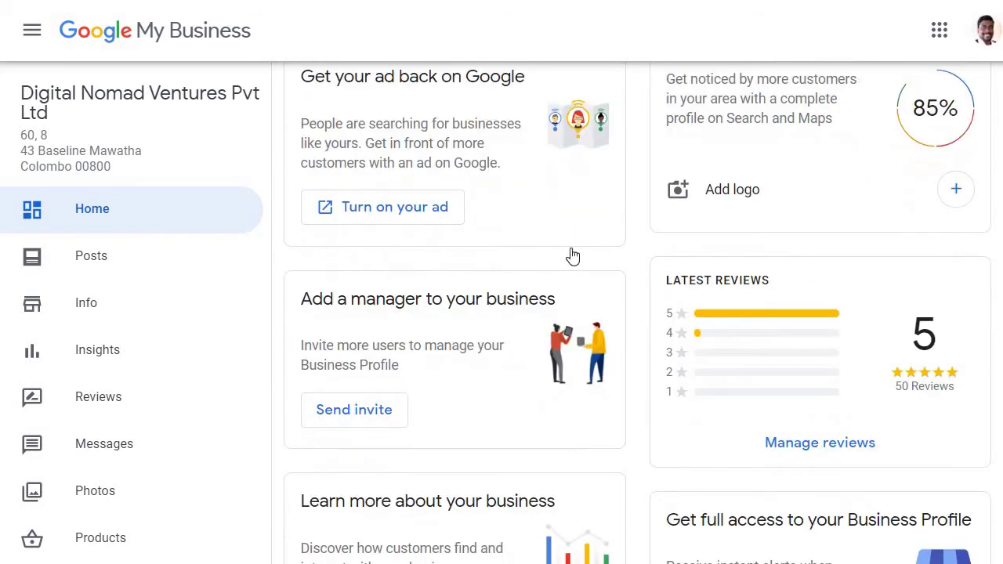
pyautogui.scroll(6, 573, 256)
pyautogui.scroll(-1, 470, 258)
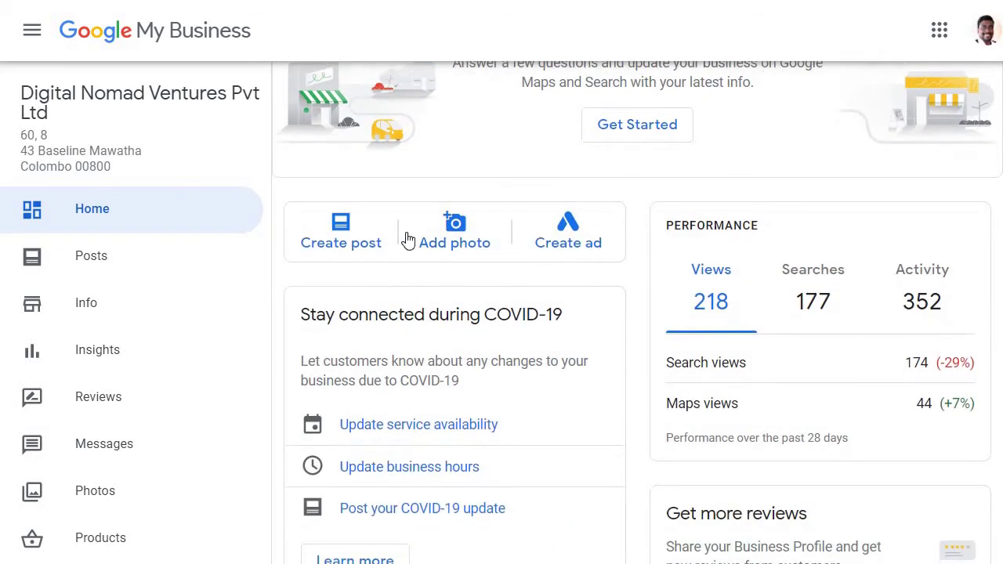
# Step: Start creating a post and examine the Offer type's fields for photos, title, start date and end date
pyautogui.click(347, 237)
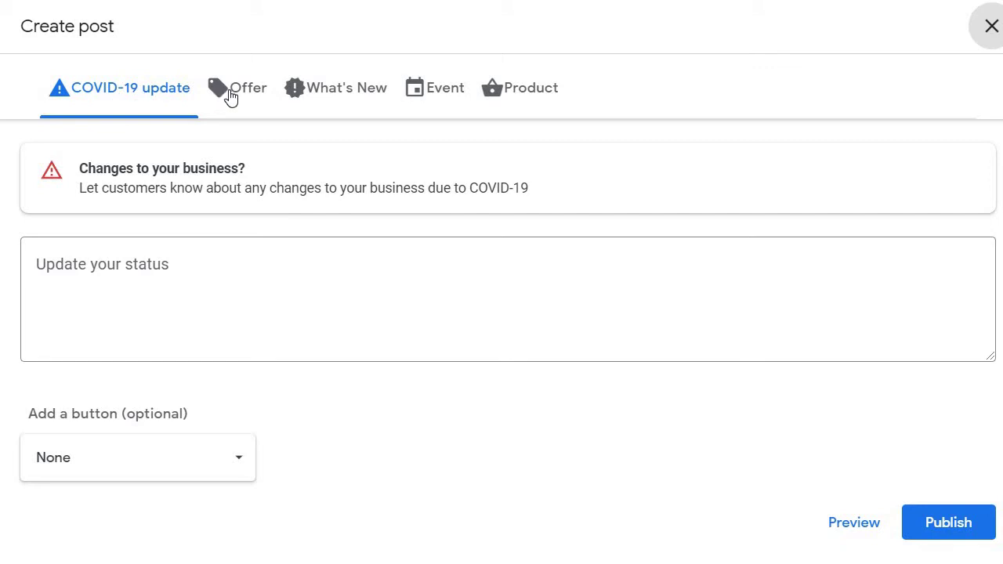
pyautogui.click(261, 103)
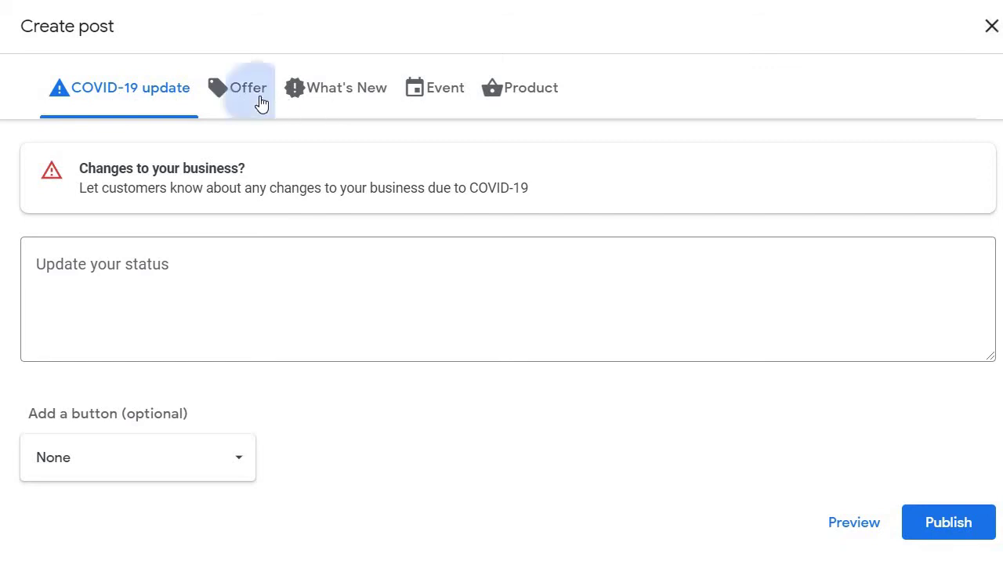
pyautogui.scroll(-1, 168, 346)
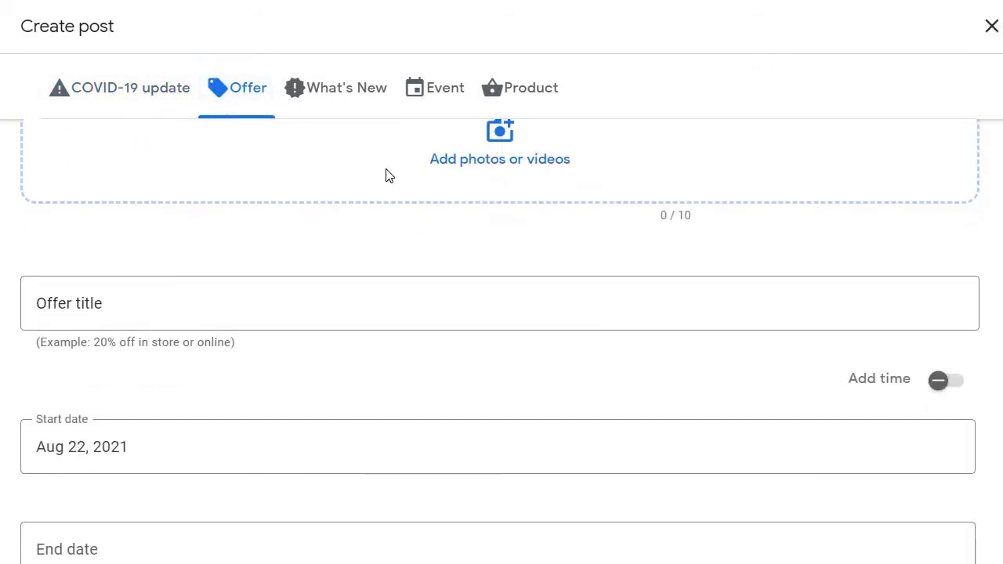
pyautogui.scroll(1, 108, 320)
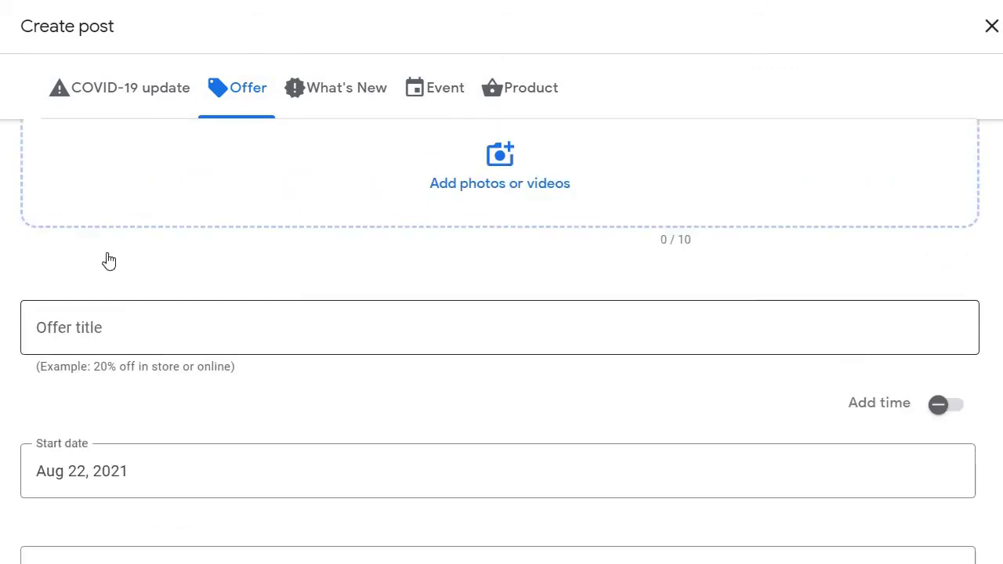
pyautogui.scroll(-3, 149, 373)
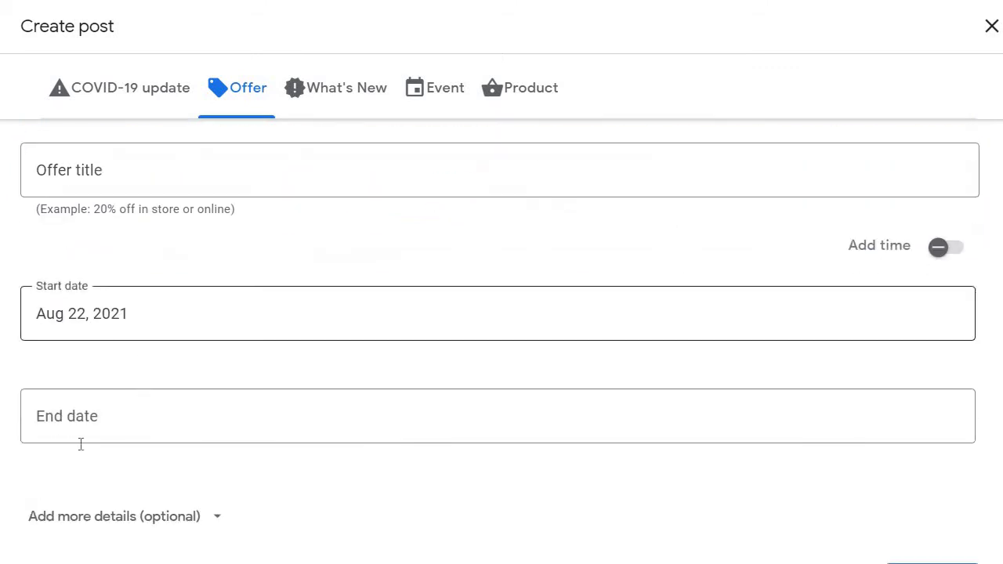
pyautogui.scroll(3, 227, 396)
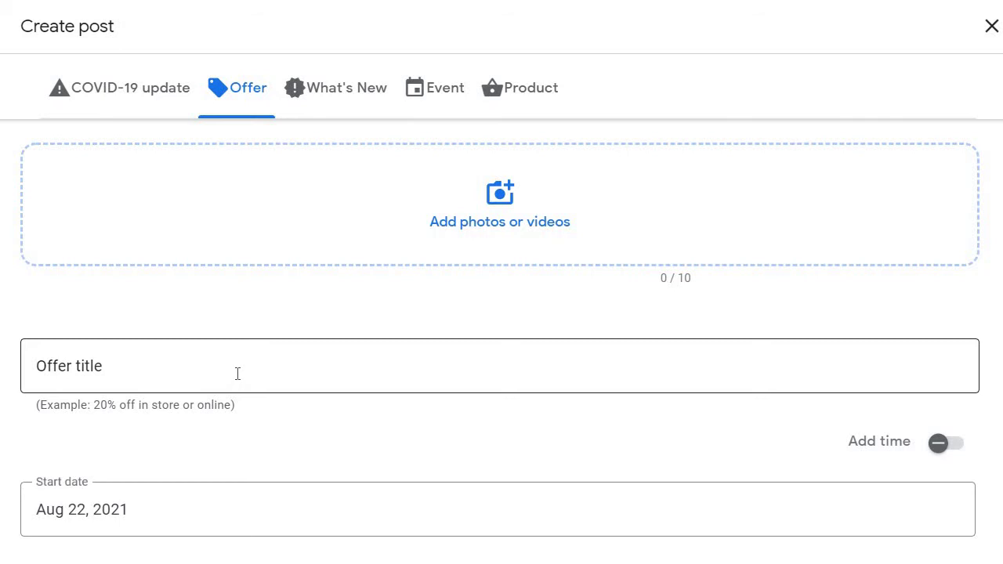
# Step: Compare the What's New, Event and Product post forms, finishing on What's New
pyautogui.click(308, 105)
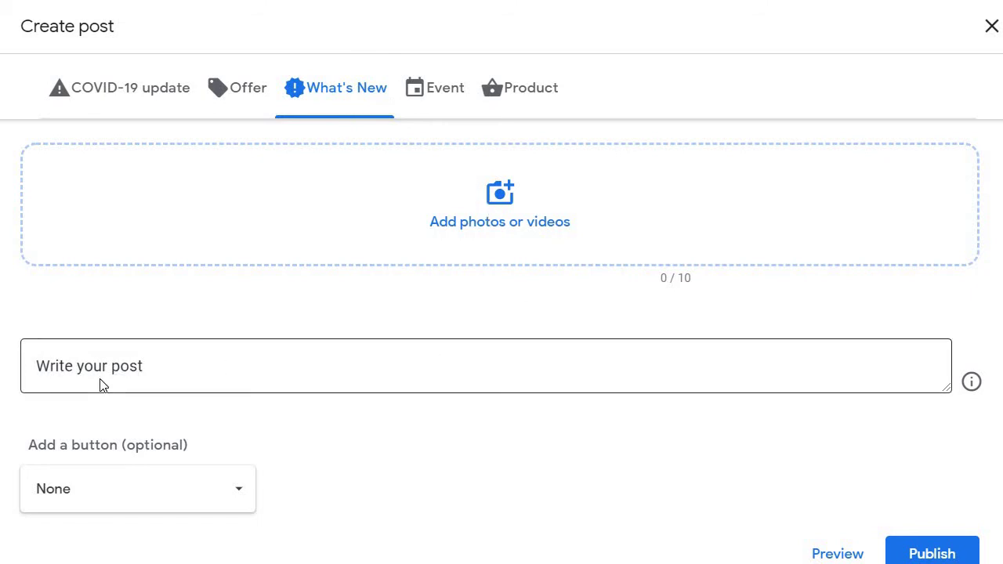
pyautogui.click(431, 96)
pyautogui.click(527, 91)
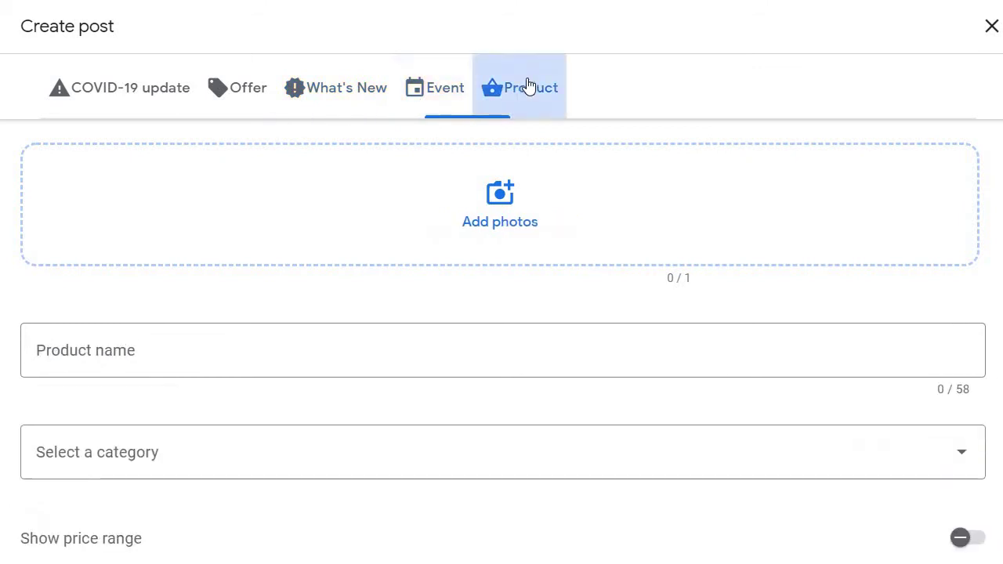
pyautogui.click(350, 97)
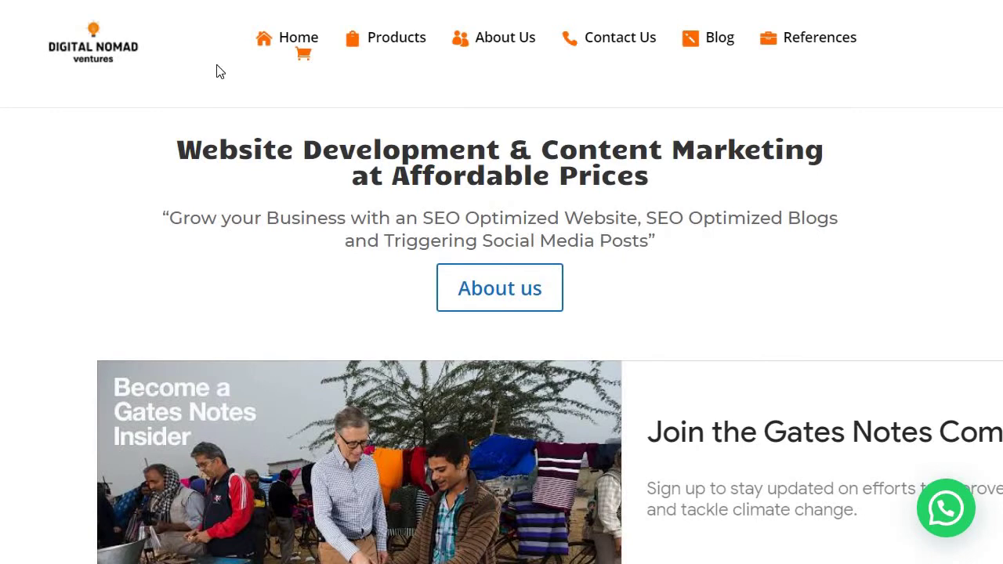
# Step: Browse the Digital Nomad Ventures website's home page through the Our Products section to the Blogs section
pyautogui.scroll(-1, 634, 143)
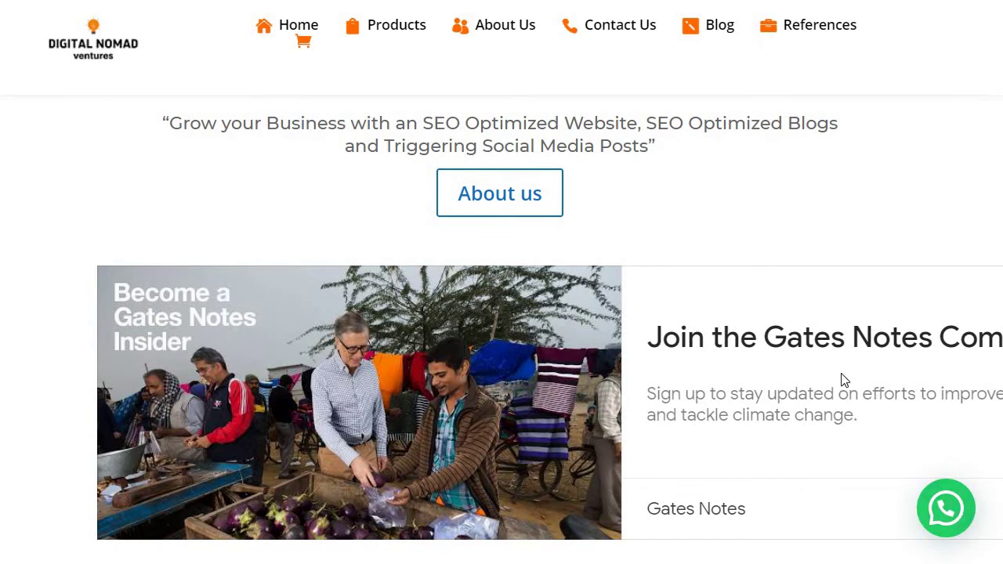
pyautogui.scroll(-5, 724, 160)
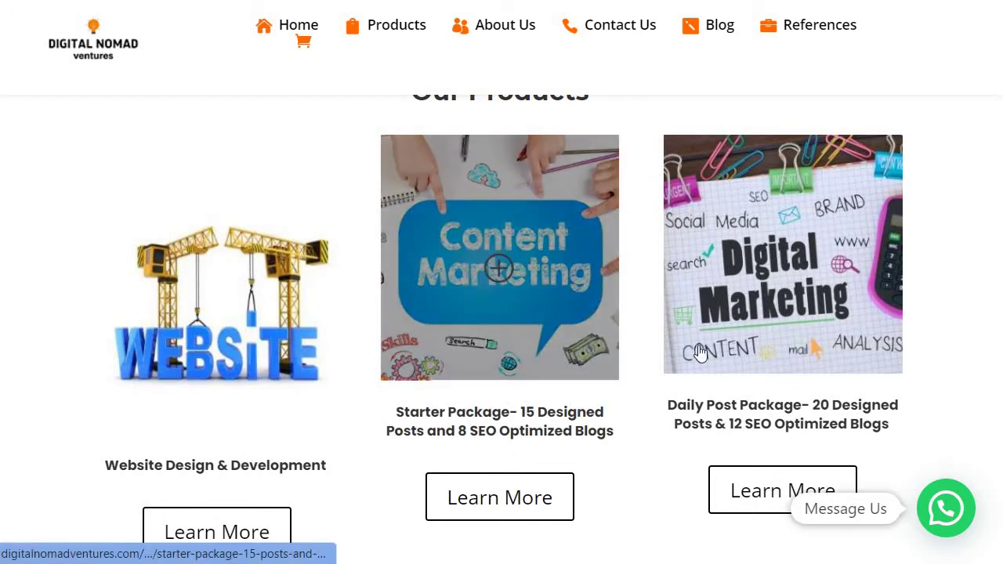
pyautogui.scroll(-1, 740, 306)
pyautogui.scroll(-2, 740, 305)
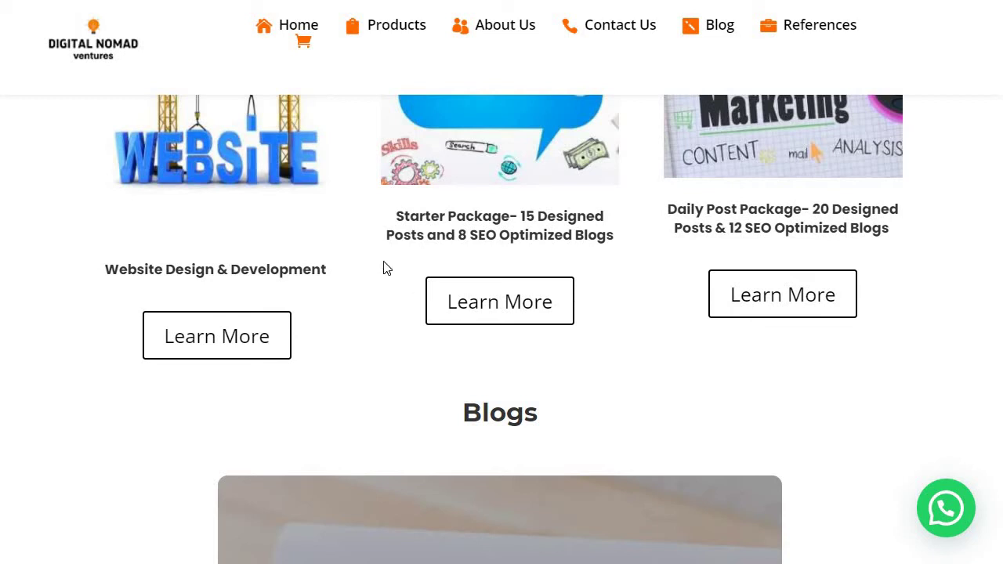
pyautogui.scroll(-6, 540, 235)
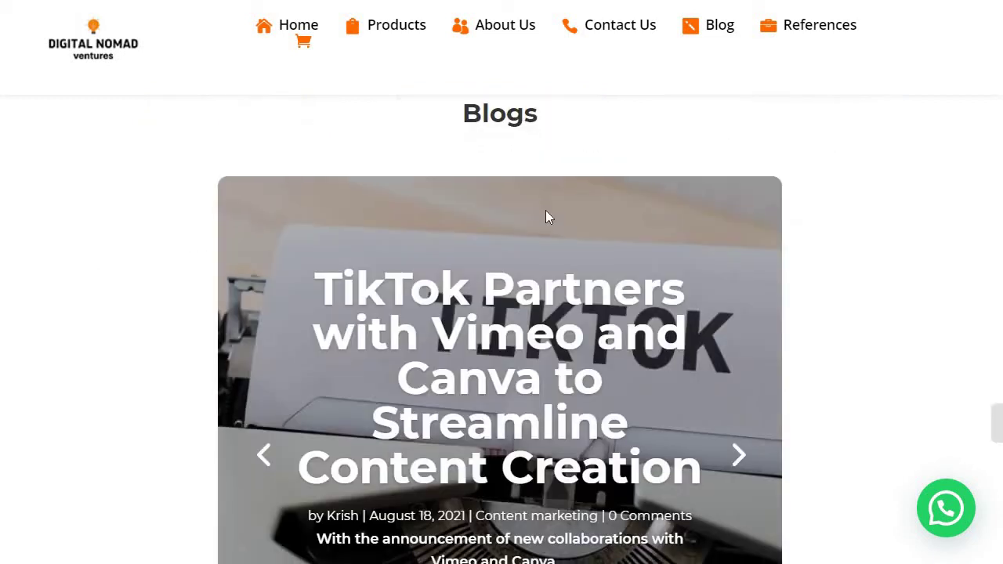
# Step: Go to the website's blog page, dismissing the ad, and open the article "How to know if someone has hacked your Instagram account?"
pyautogui.scroll(2, 478, 231)
pyautogui.click(719, 22)
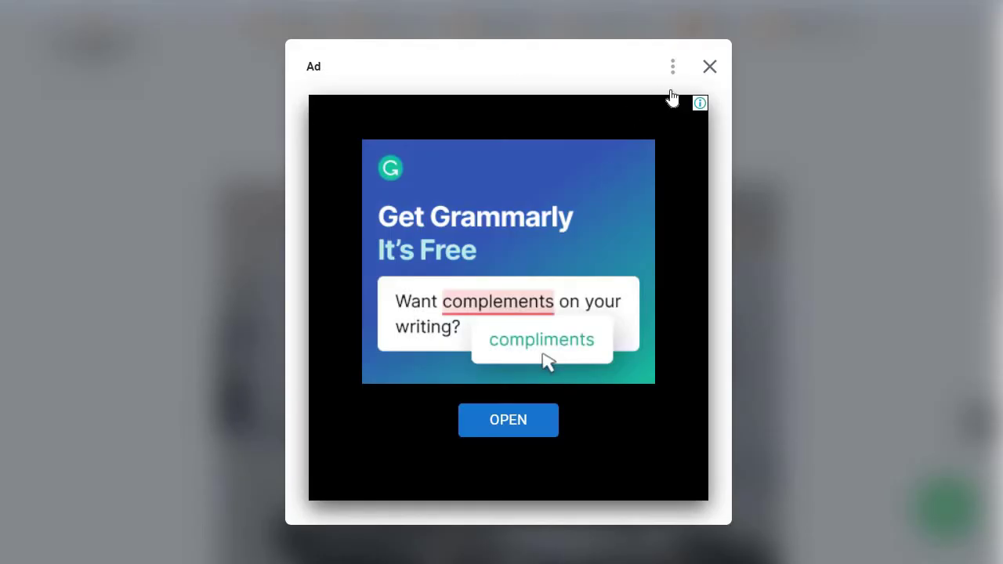
pyautogui.click(773, 181)
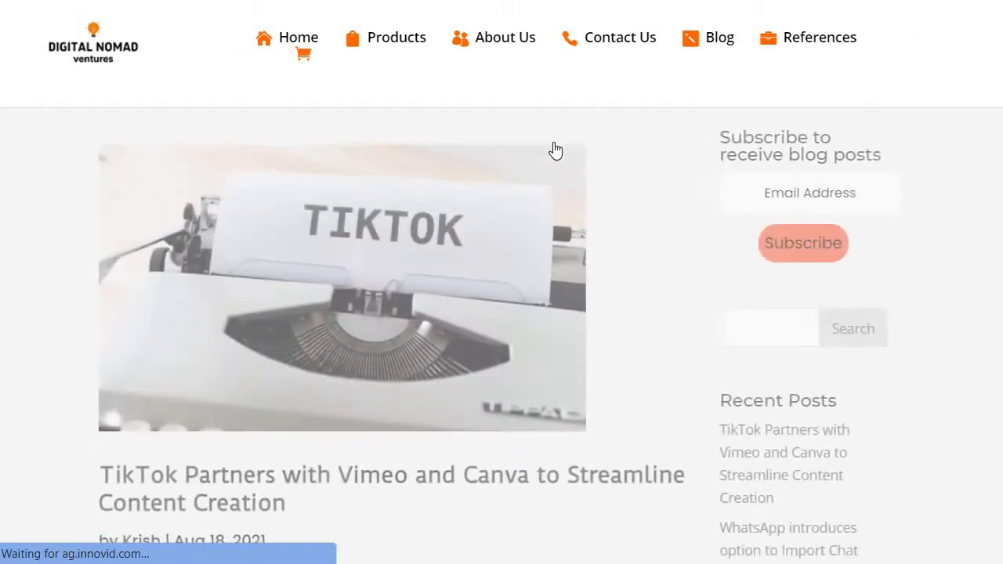
pyautogui.scroll(-8, 647, 269)
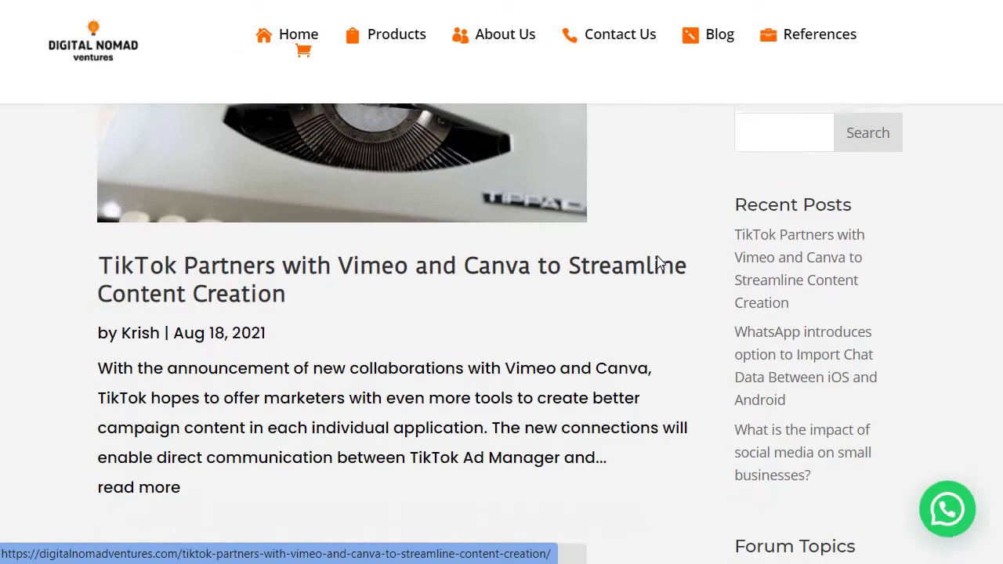
pyautogui.scroll(-6, 565, 285)
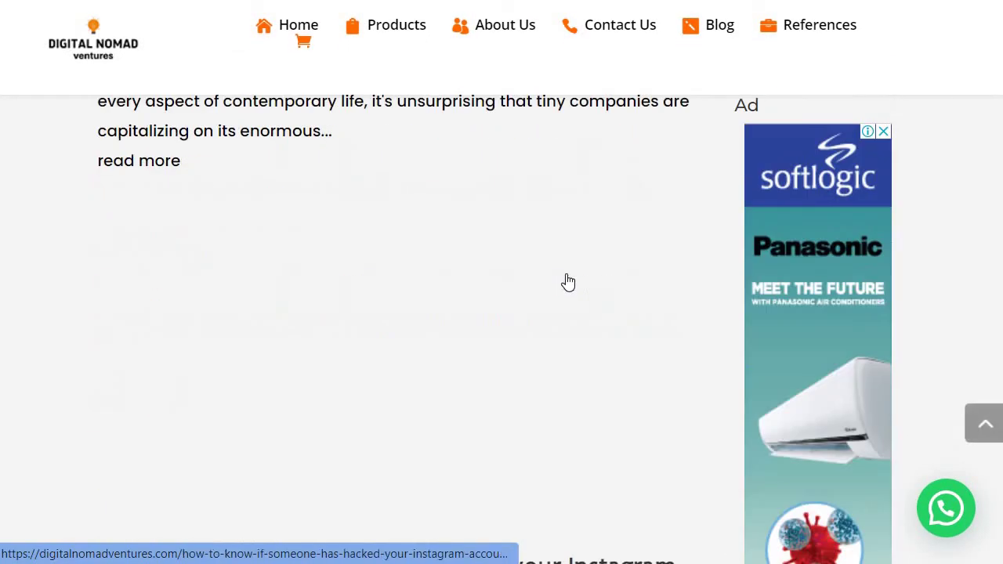
pyautogui.scroll(-2, 529, 261)
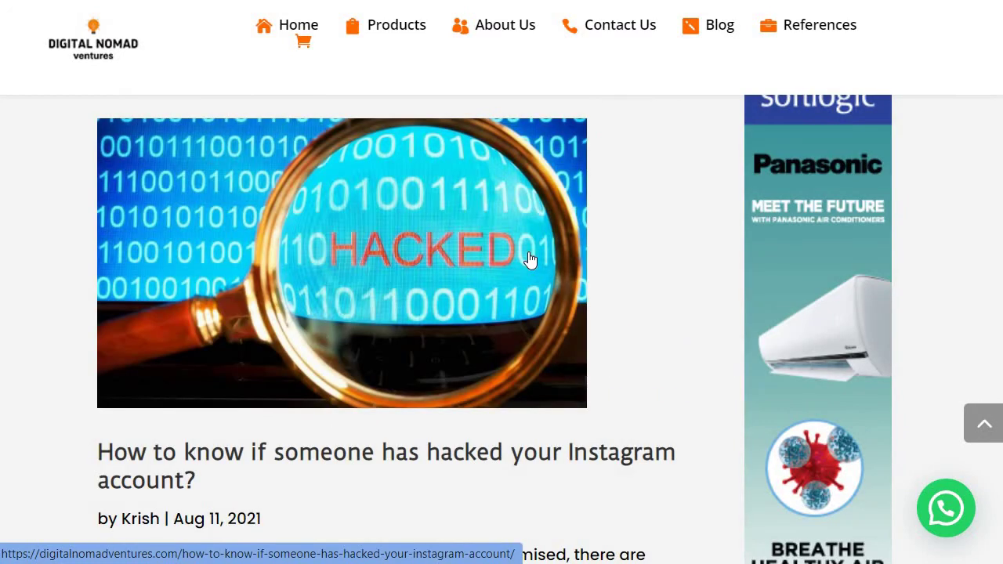
pyautogui.scroll(-1, 530, 258)
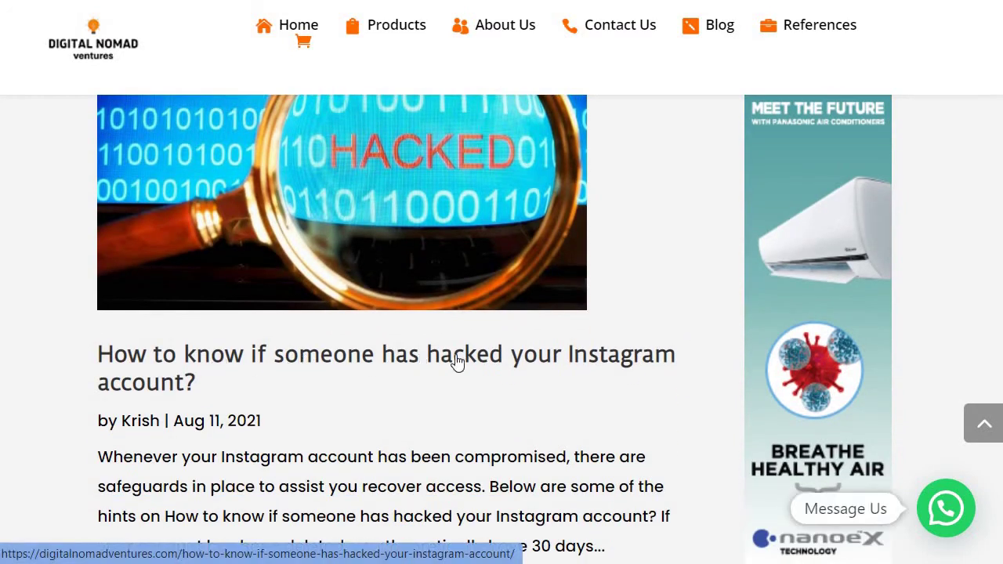
pyautogui.click(253, 367)
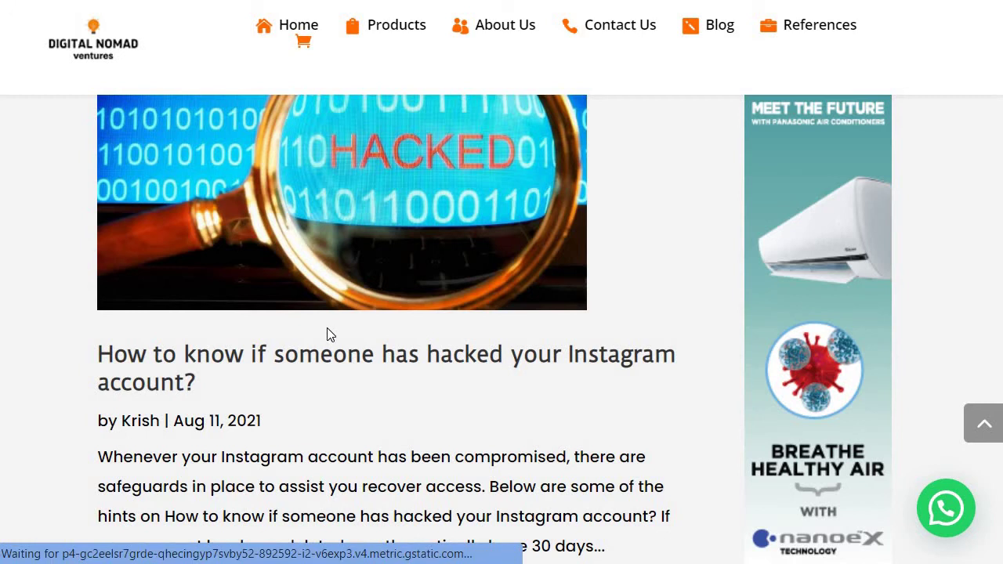
# Step: Save the article's header image as a JPEG in the Downloads folder and copy the article's web address
pyautogui.scroll(-3, 485, 220)
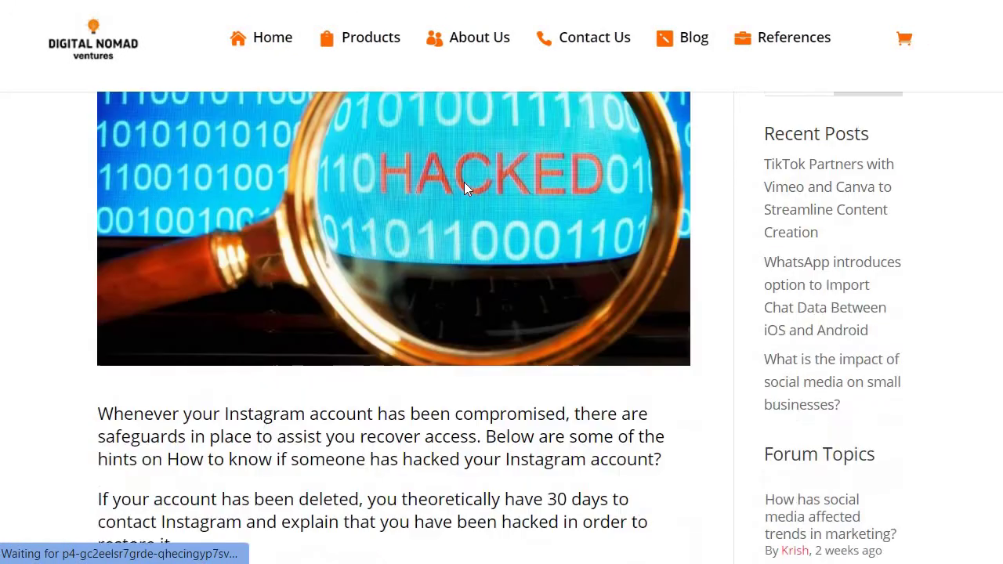
pyautogui.scroll(2, 431, 211)
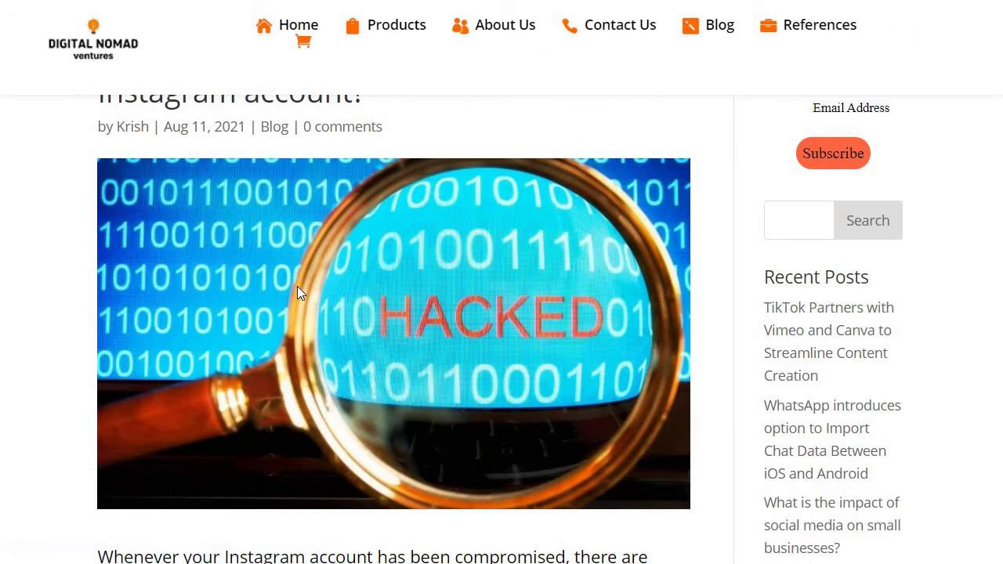
pyautogui.rightClick(193, 238)
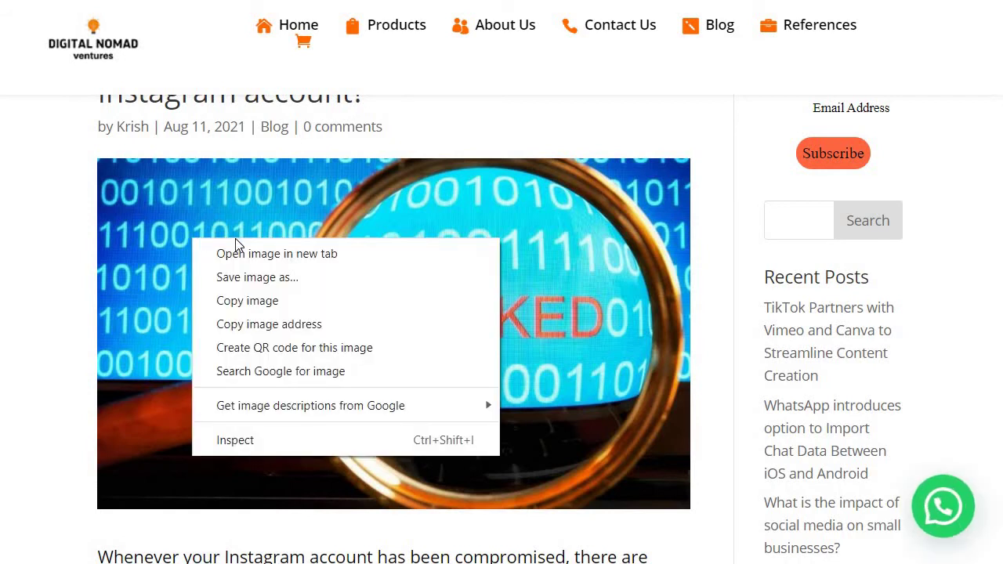
pyautogui.click(258, 278)
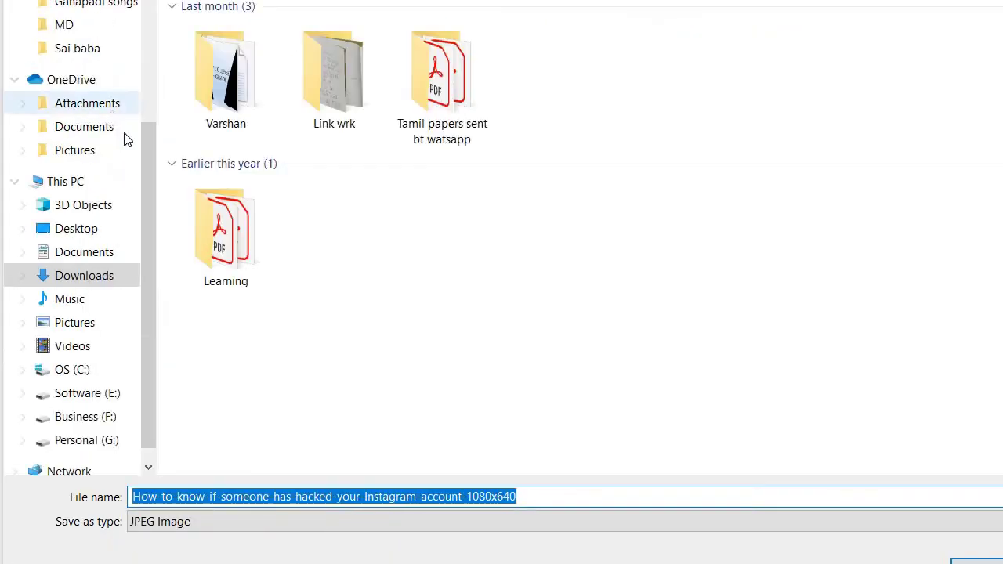
pyautogui.moveTo(149, 145); pyautogui.dragTo(143, 25)
pyautogui.click(98, 71)
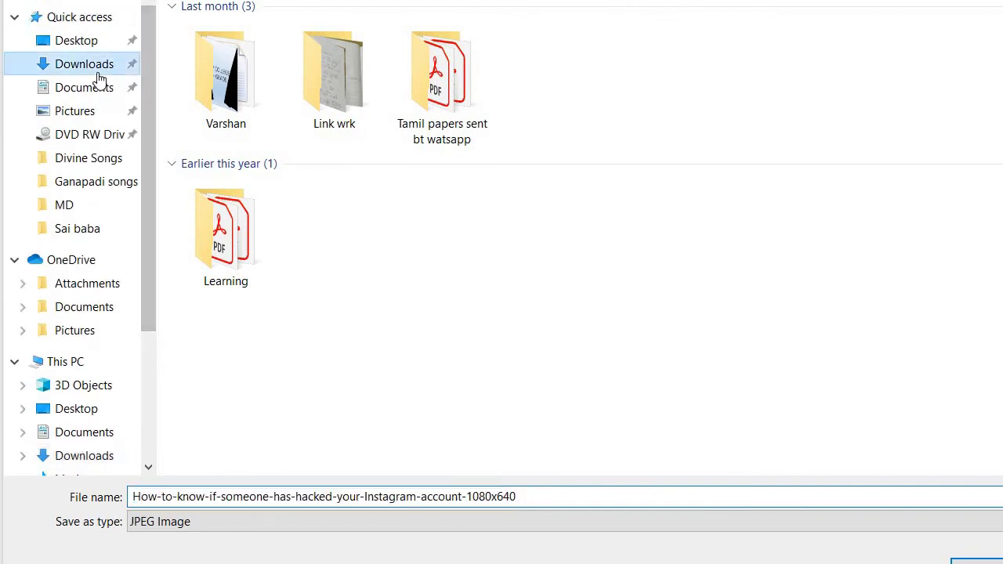
pyautogui.click(975, 561)
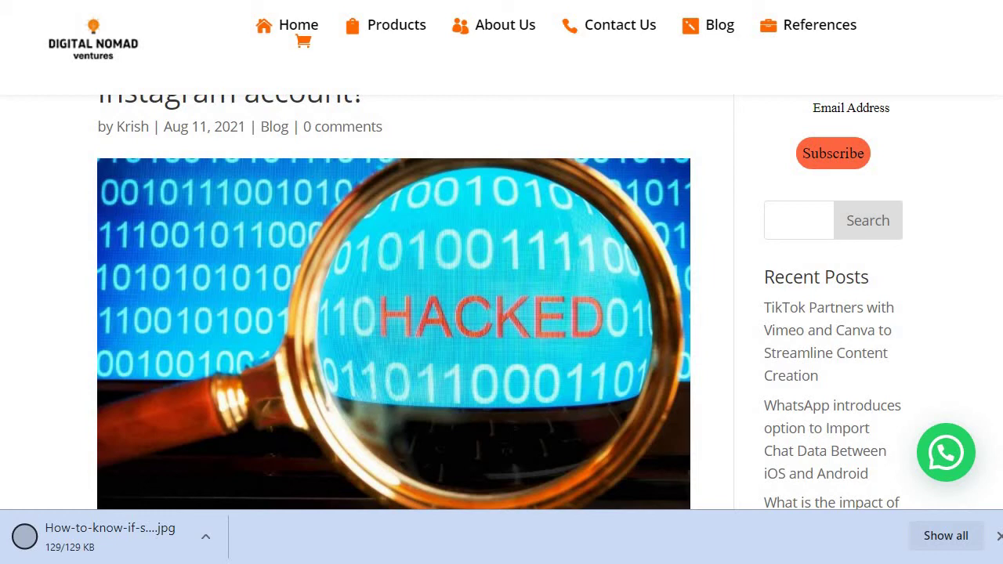
pyautogui.rightClick(541, 2)
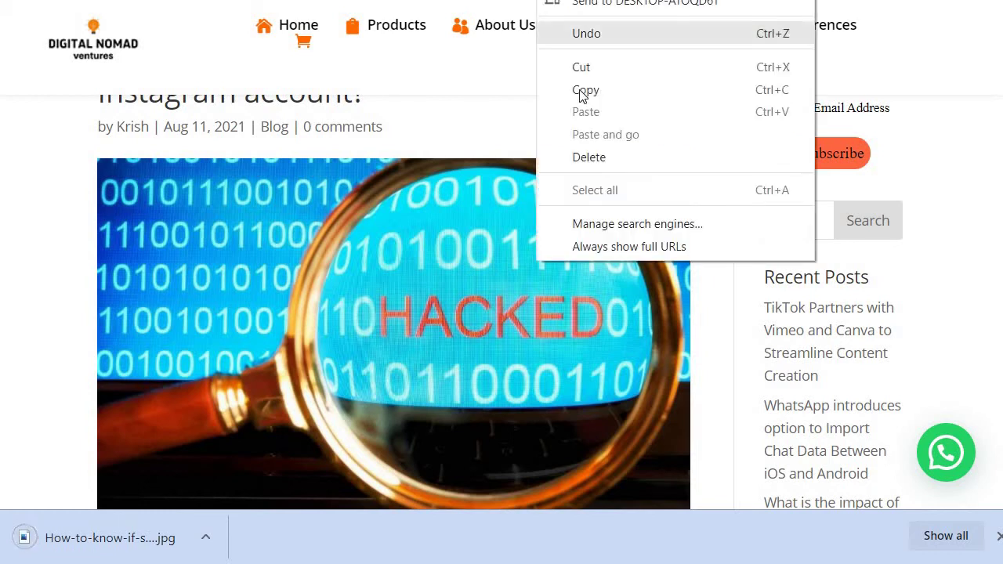
pyautogui.click(587, 90)
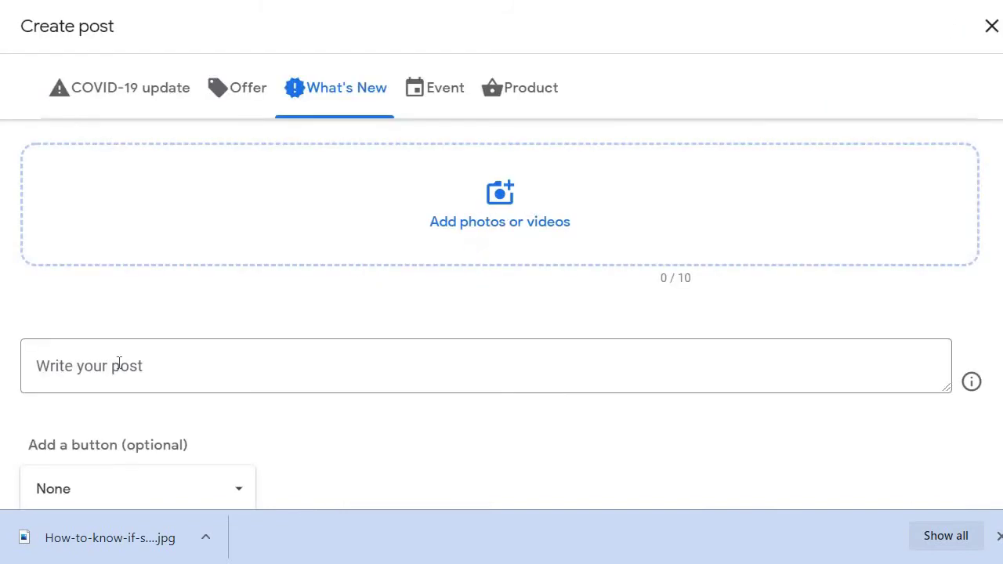
# Step: Add the downloaded hacked-Instagram article image from Downloads to the What's New post in Google My Business
pyautogui.scroll(-1, 396, 226)
pyautogui.scroll(1, 470, 223)
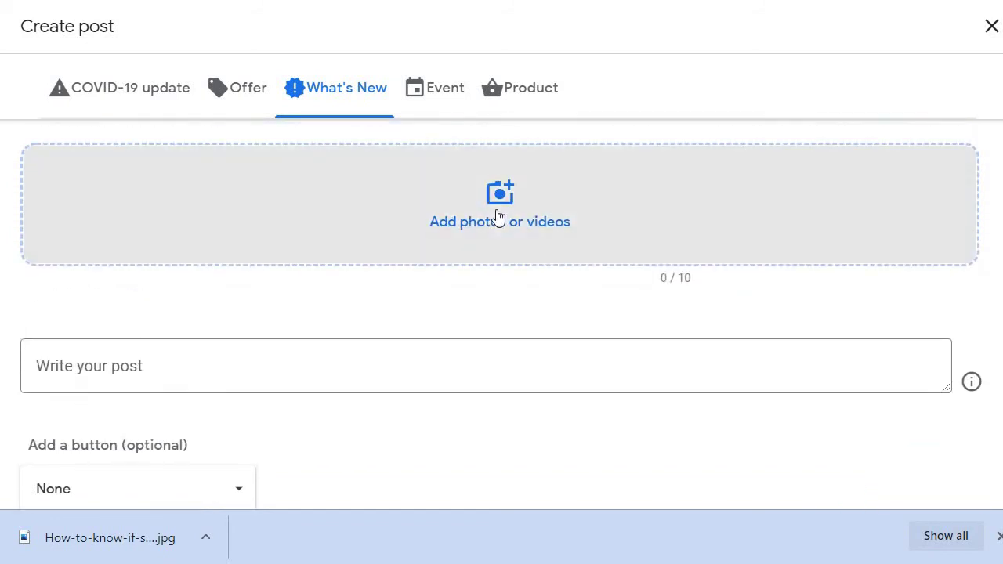
pyautogui.click(499, 218)
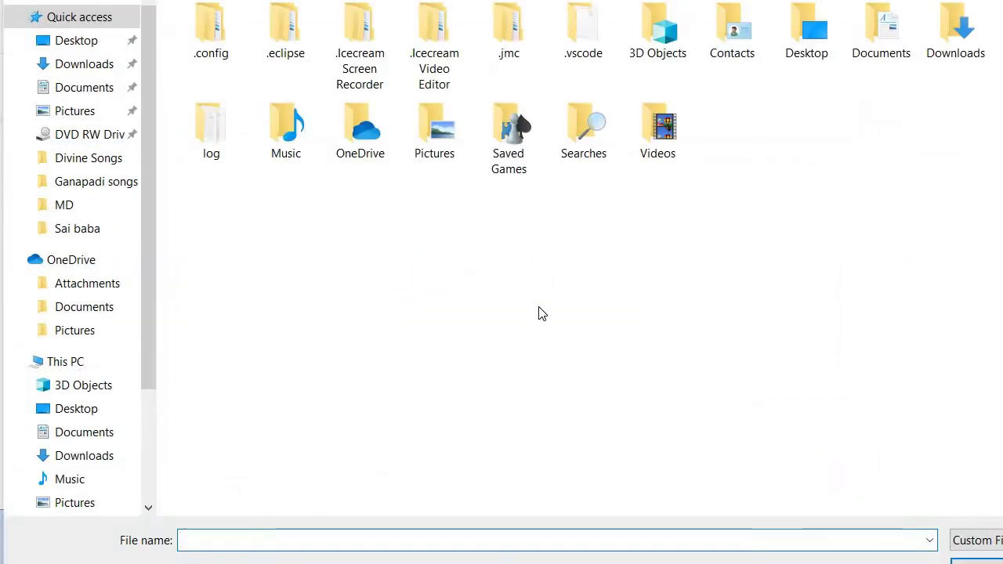
pyautogui.click(94, 68)
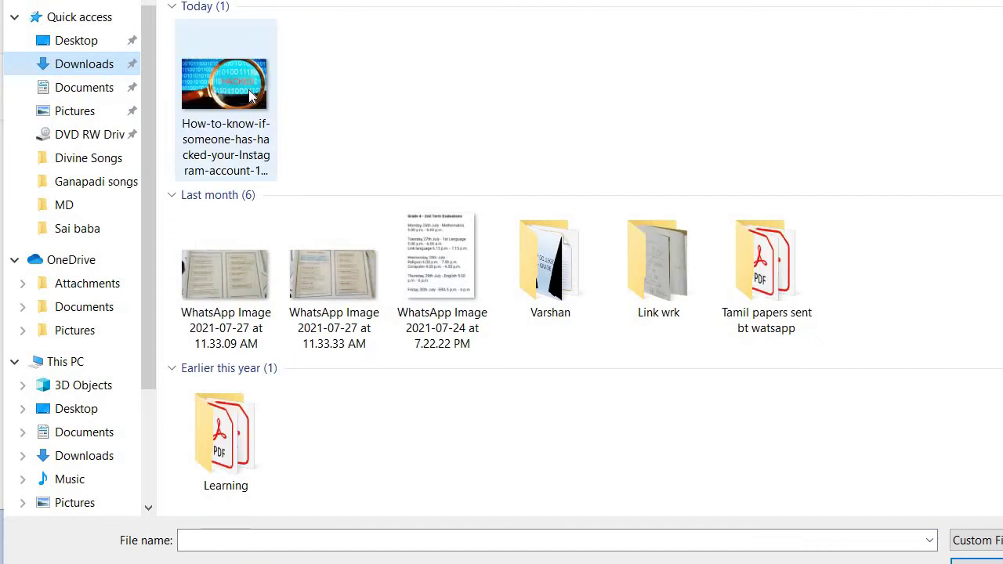
pyautogui.click(249, 94)
pyautogui.doubleClick(249, 94)
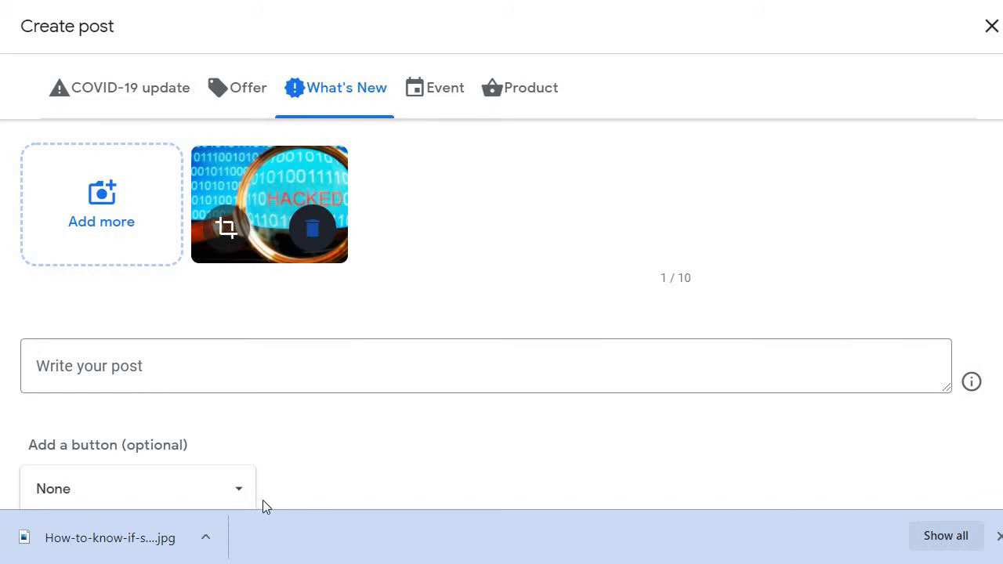
pyautogui.scroll(-1, 229, 491)
pyautogui.click(211, 413)
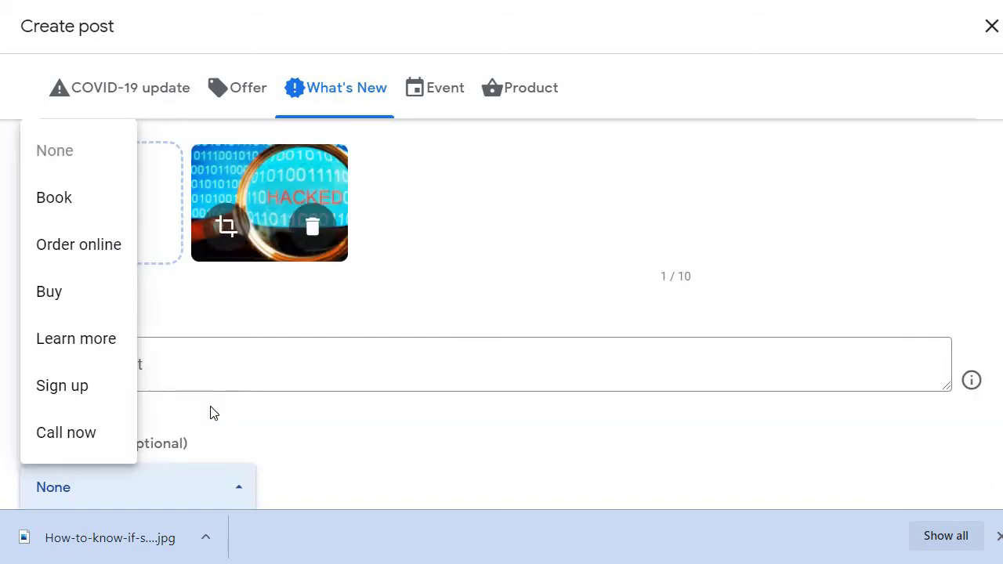
pyautogui.click(81, 342)
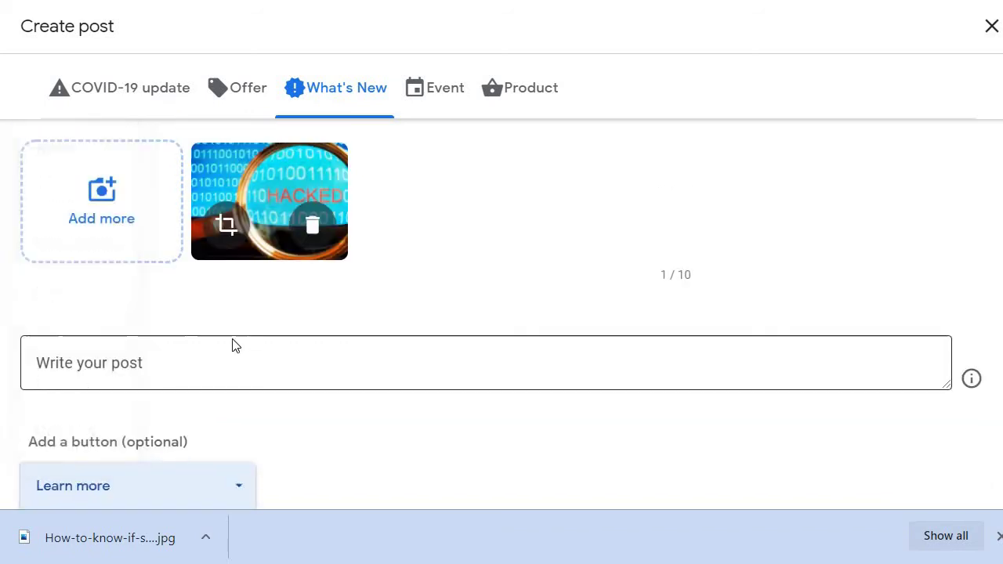
pyautogui.scroll(-2, 327, 342)
pyautogui.click(99, 380)
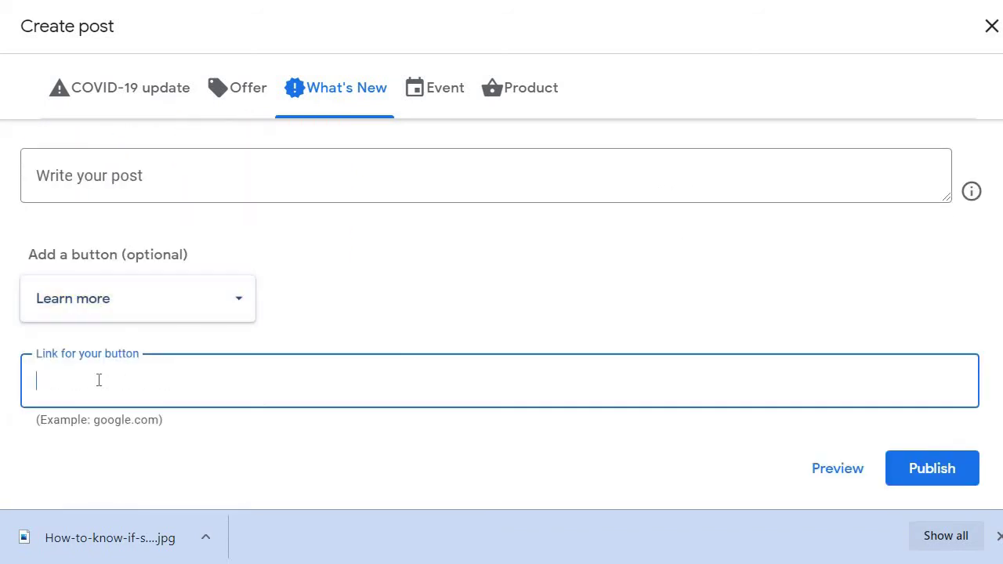
pyautogui.hotkey('ctrl', 'v')
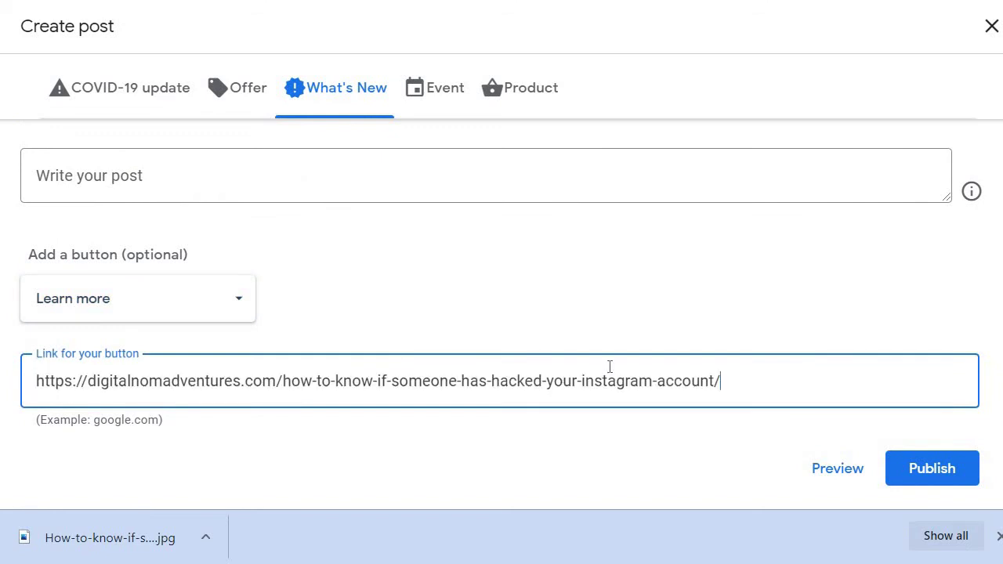
pyautogui.click(572, 298)
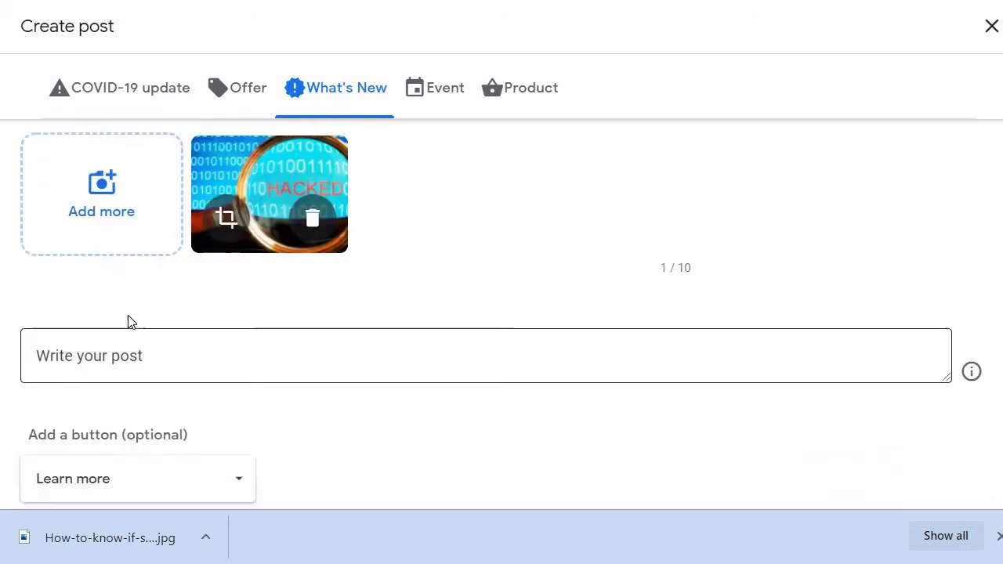
# Step: Copy the article's title "How to know if someone has hacked your Instagram account?" into the post text
pyautogui.click(90, 371)
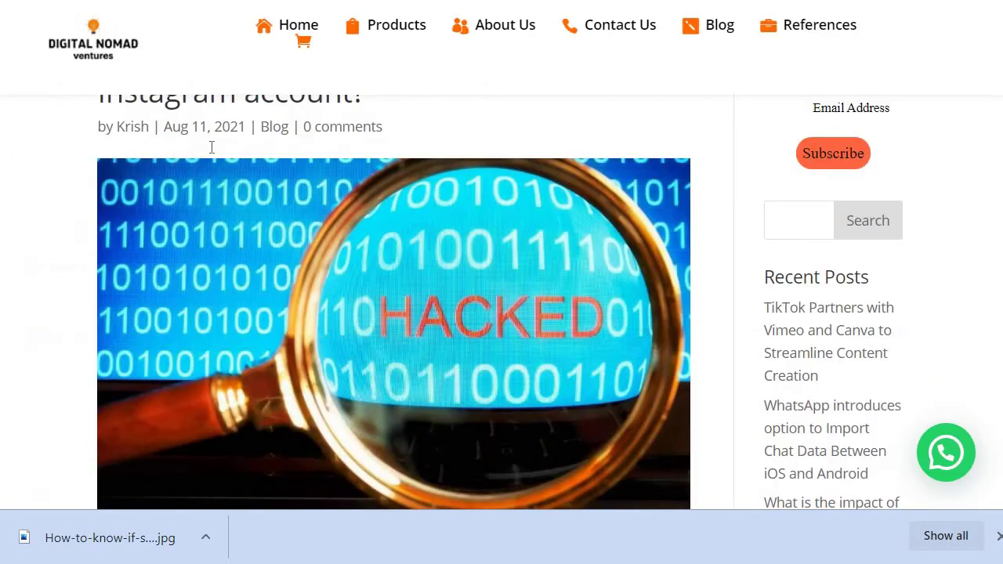
pyautogui.scroll(1, 211, 148)
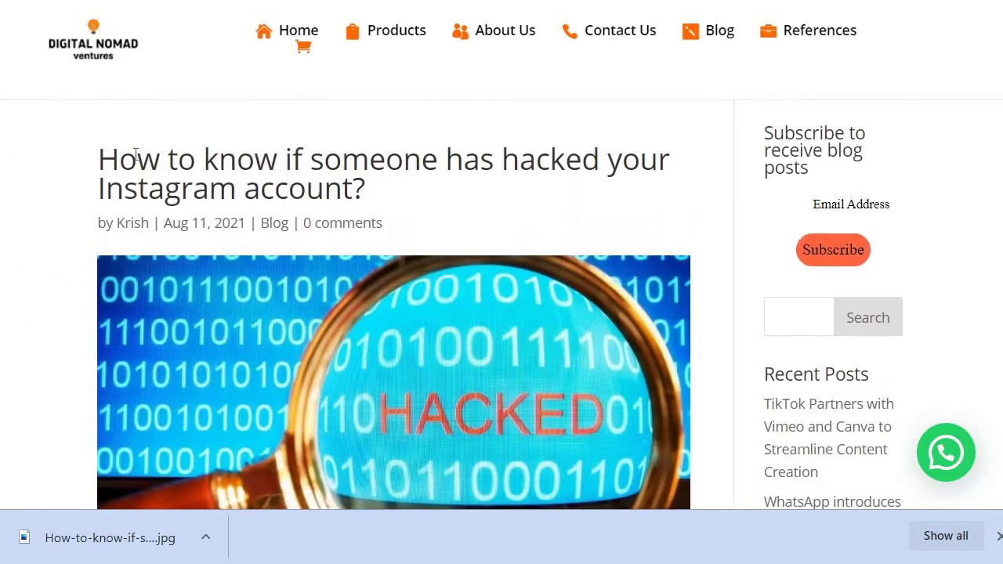
pyautogui.moveTo(119, 156); pyautogui.dragTo(235, 186)
pyautogui.click(93, 161)
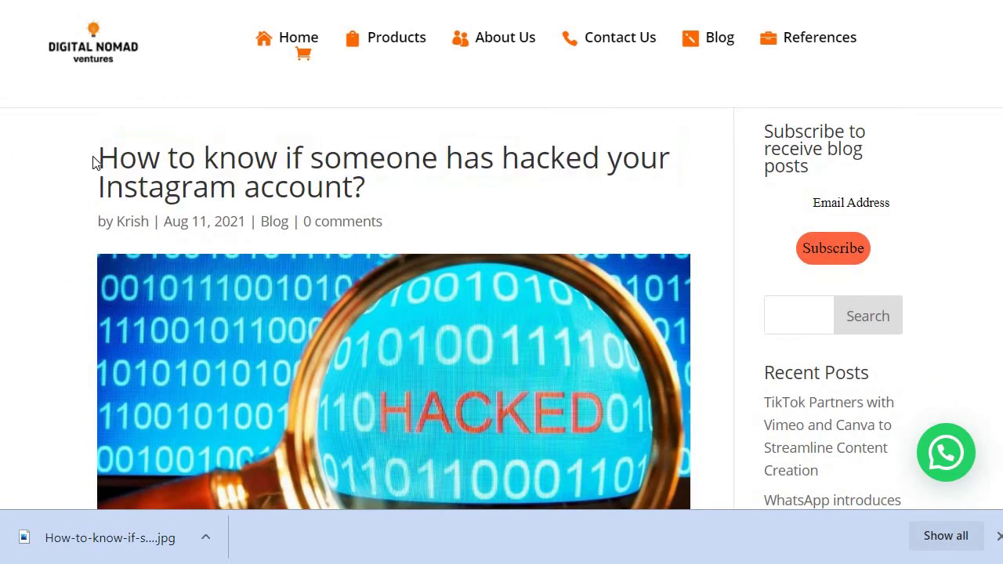
pyautogui.tripleClick(257, 188)
pyautogui.rightClick(329, 169)
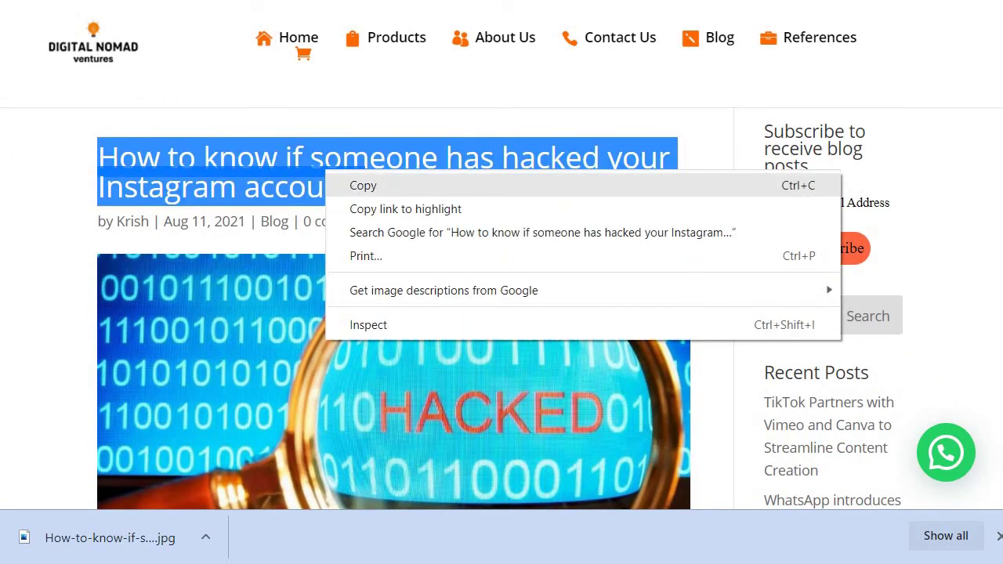
pyautogui.click(349, 186)
pyautogui.click(102, 347)
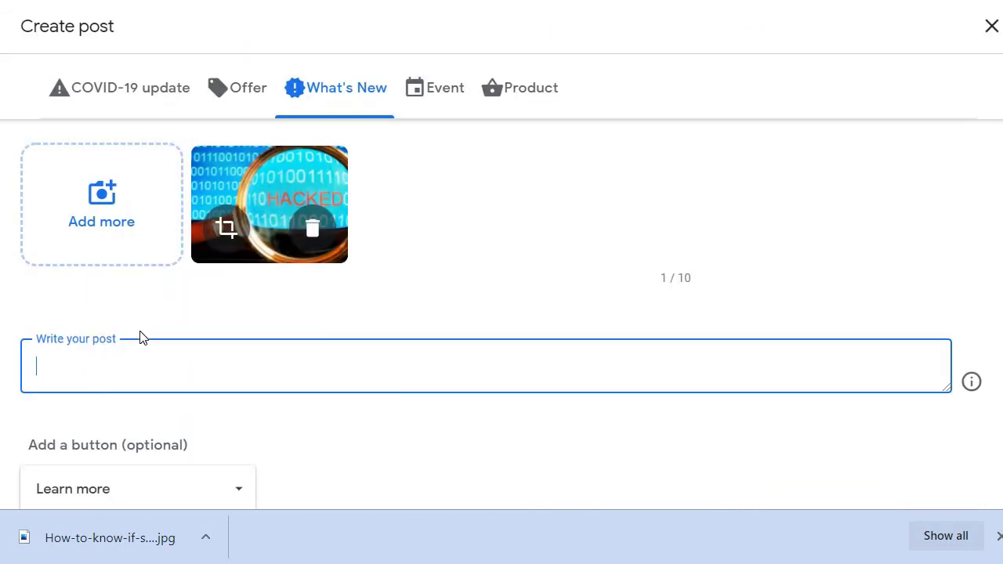
pyautogui.hotkey('ctrl', 'v')
pyautogui.hotkey('ctrl', 'z')
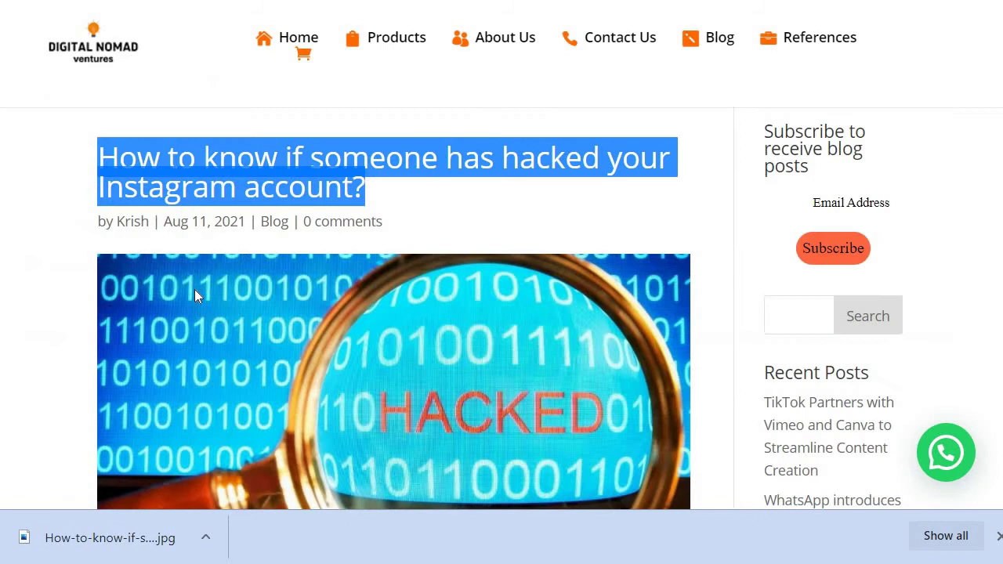
# Step: Copy the article's opening sentence, ending in "assist you recover access.", into the post text and follow it with "Read More..."
pyautogui.scroll(-5, 194, 289)
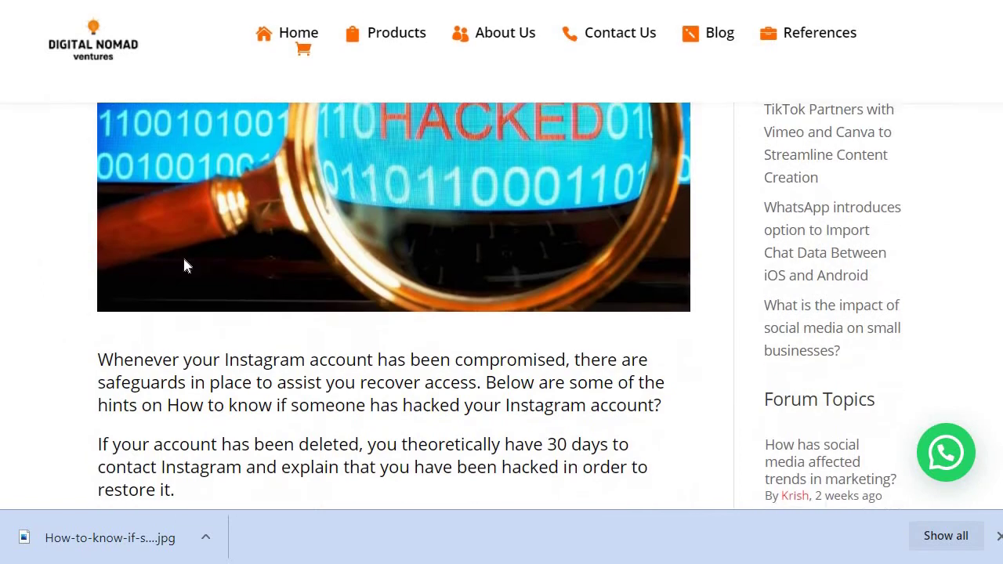
pyautogui.moveTo(104, 162); pyautogui.dragTo(482, 188)
pyautogui.rightClick(429, 174)
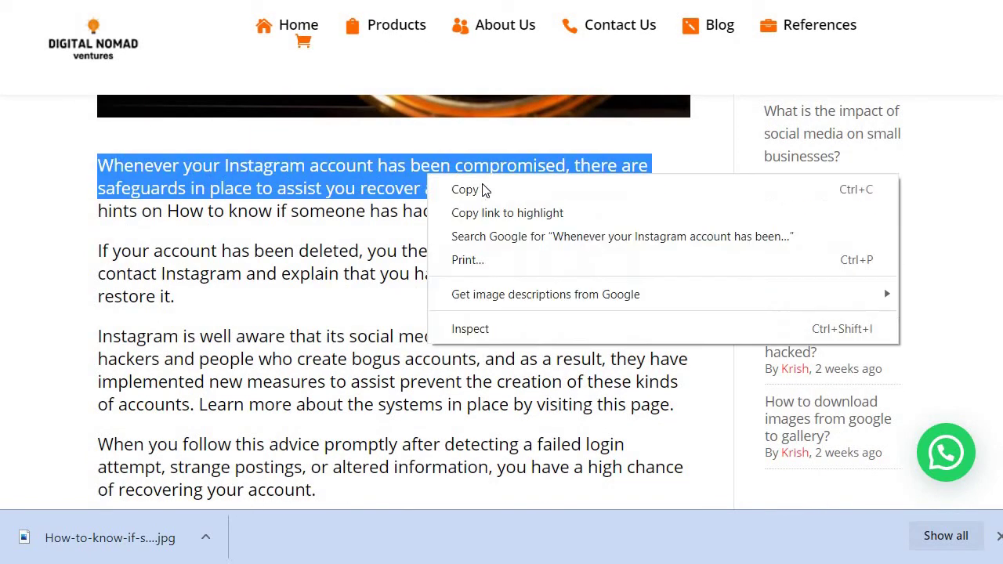
pyautogui.click(454, 188)
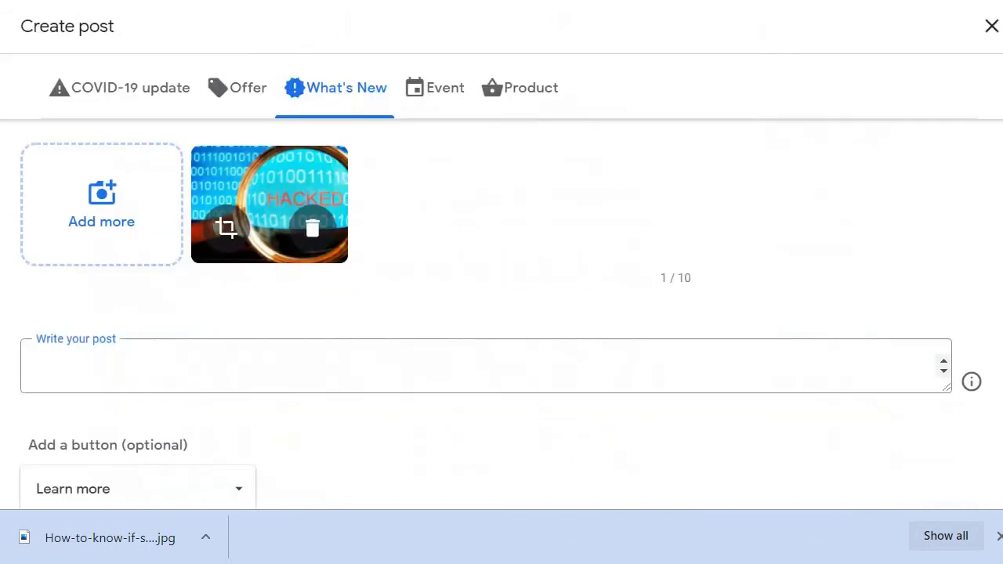
pyautogui.click(232, 334)
pyautogui.hotkey('ctrl', 'v')
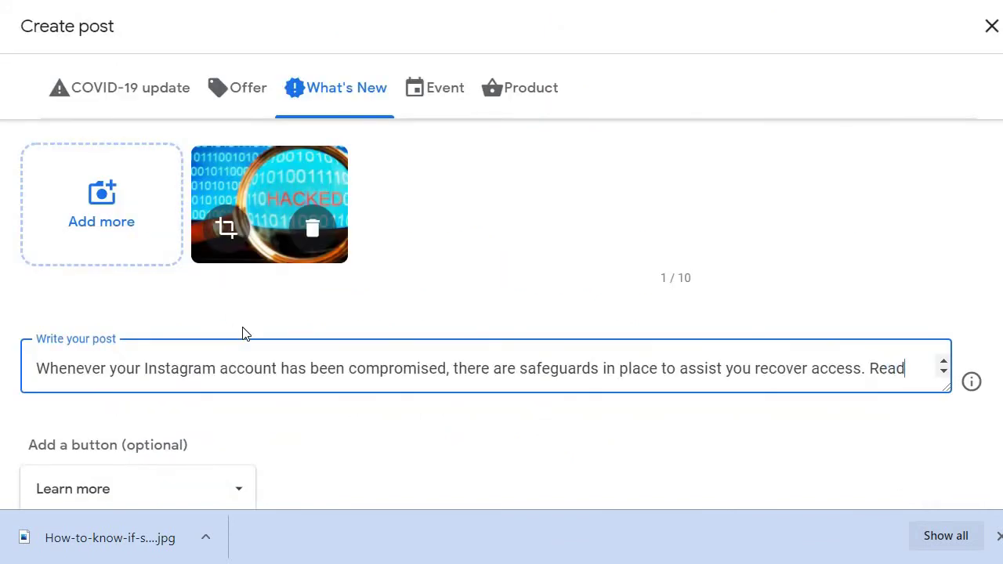
pyautogui.write('Read Mo')
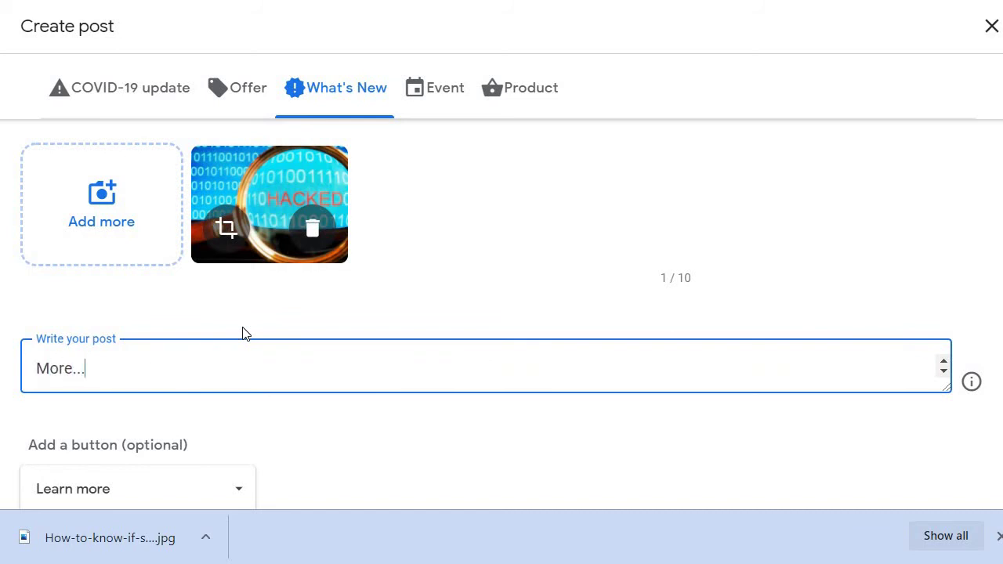
# Step: Publish the What's New post about the hacked Instagram account article
pyautogui.scroll(-1, 425, 446)
pyautogui.scroll(1, 633, 405)
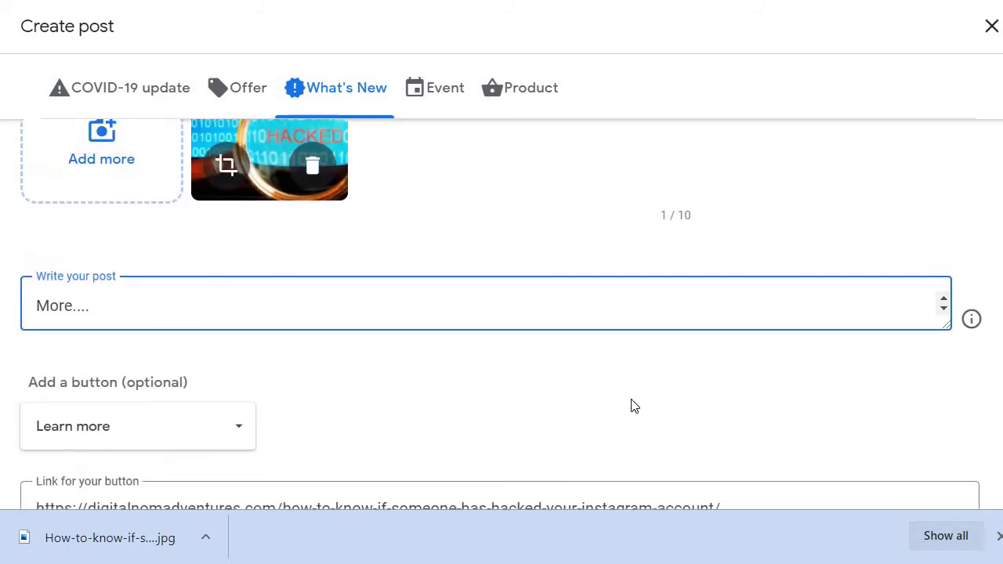
pyautogui.scroll(-2, 289, 400)
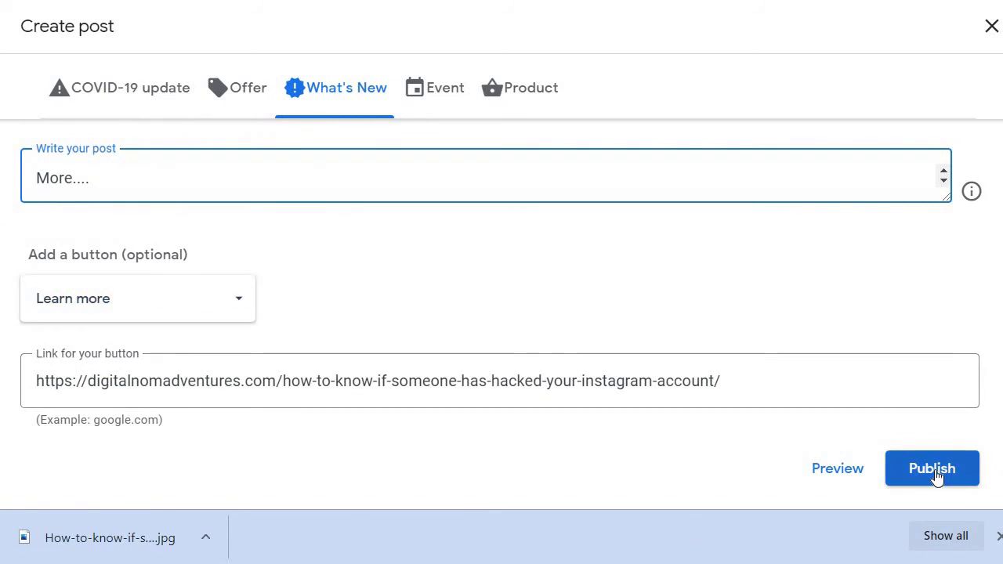
pyautogui.click(934, 472)
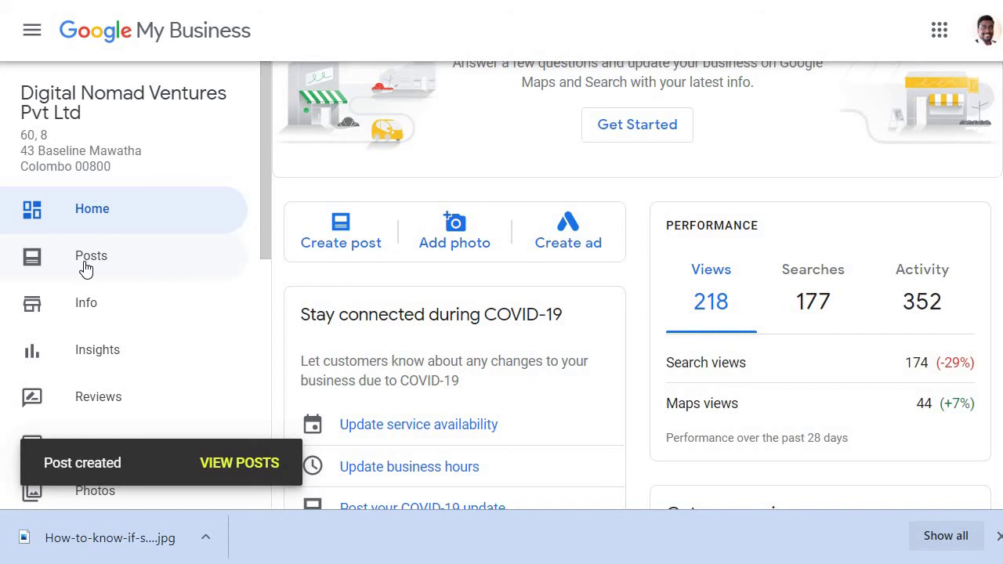
# Step: View the published posts and examine the new hacked-Instagram post alongside the earlier TikTok post, including their text, link buttons and insights
pyautogui.click(227, 470)
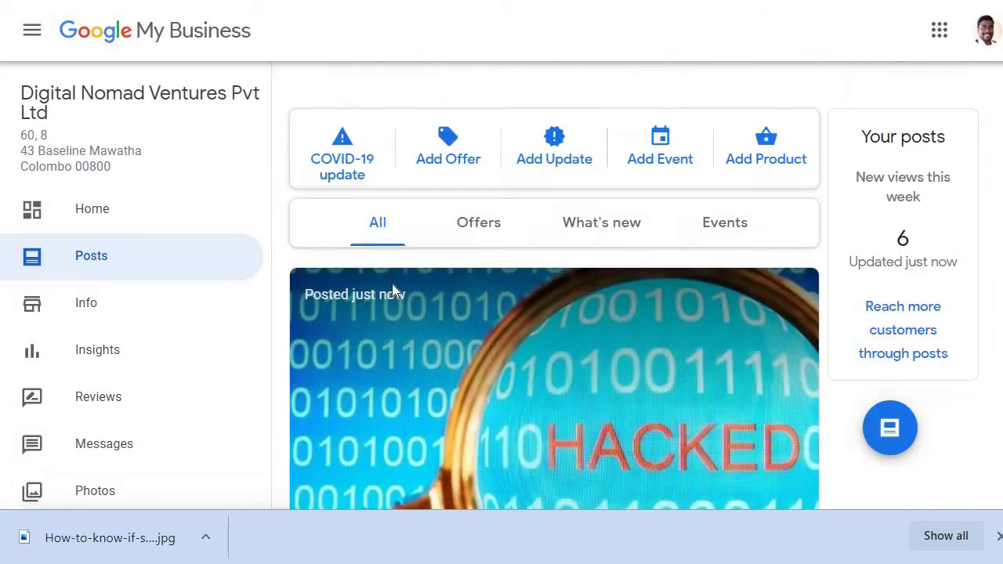
pyautogui.scroll(-5, 748, 270)
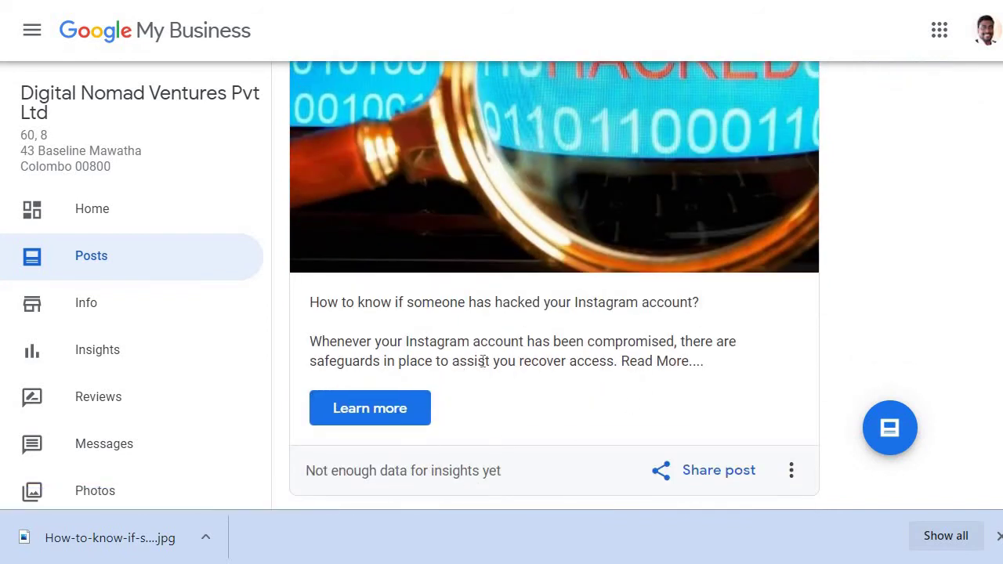
pyautogui.scroll(5, 491, 289)
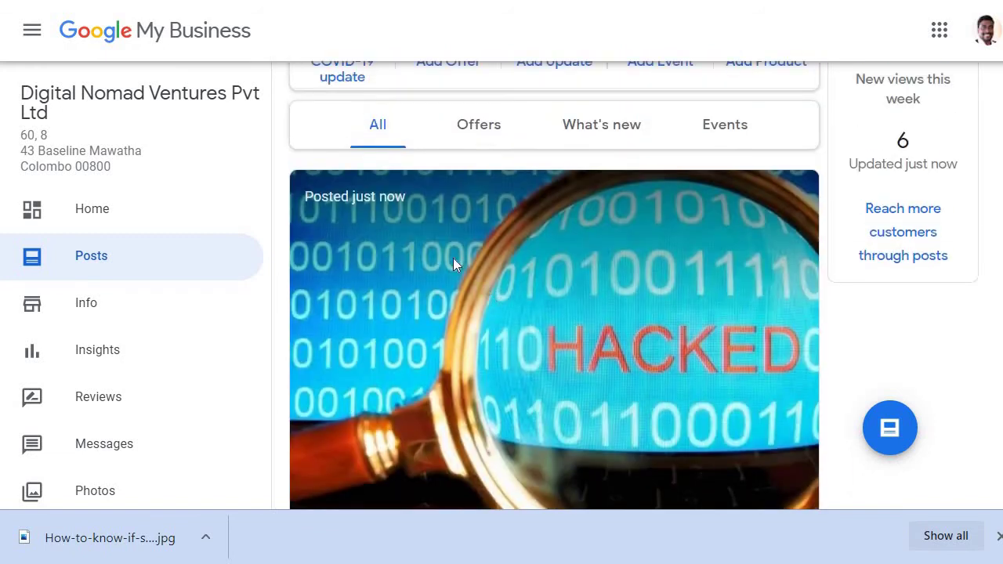
pyautogui.scroll(-6, 632, 253)
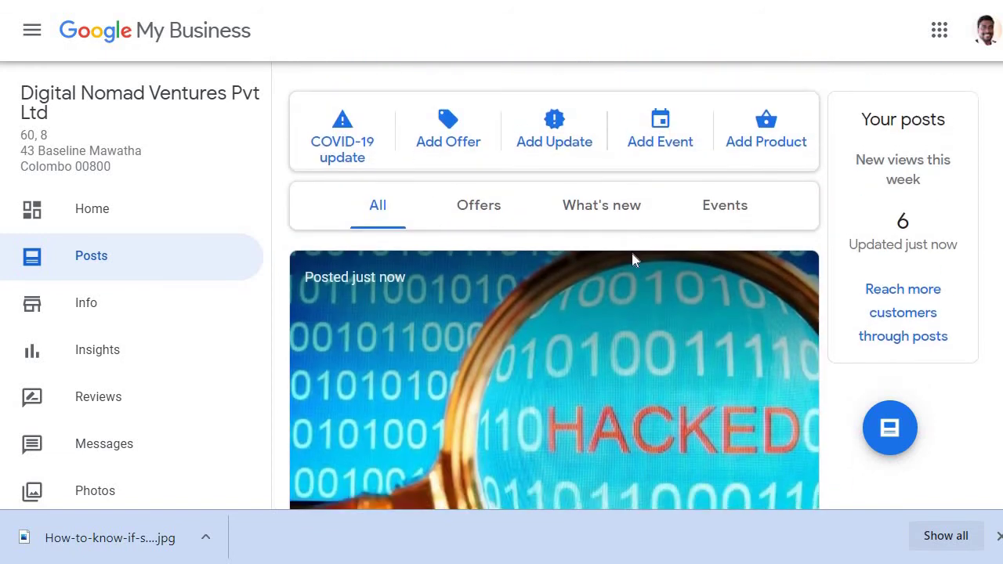
pyautogui.scroll(-7, 381, 360)
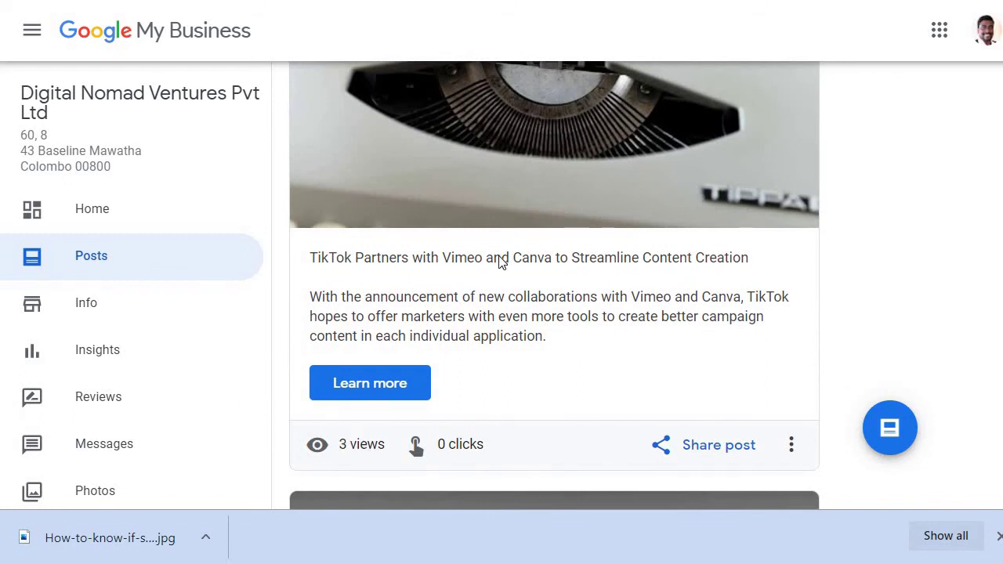
pyautogui.scroll(4, 501, 262)
pyautogui.scroll(-5, 567, 373)
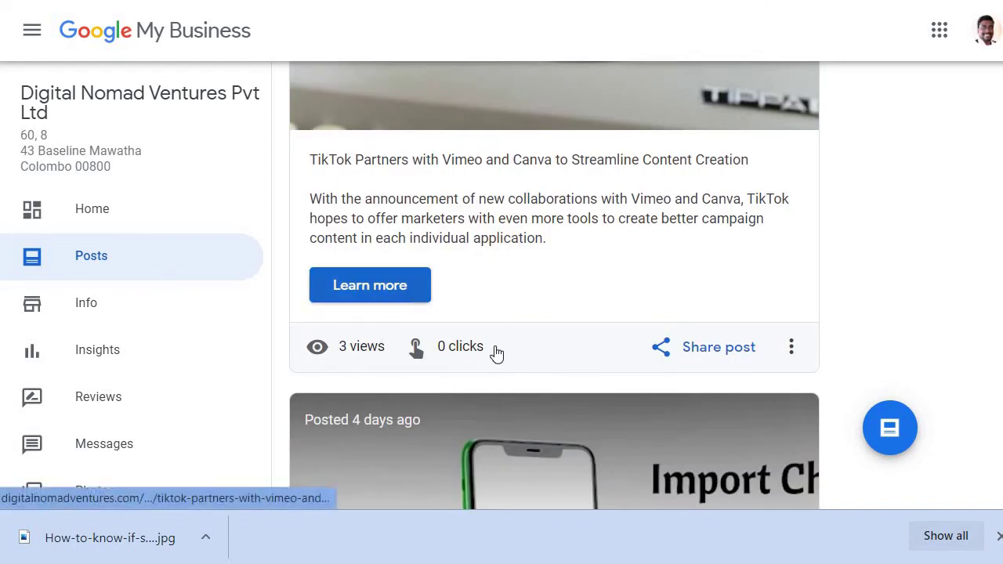
pyautogui.scroll(3, 517, 329)
pyautogui.scroll(10, 523, 328)
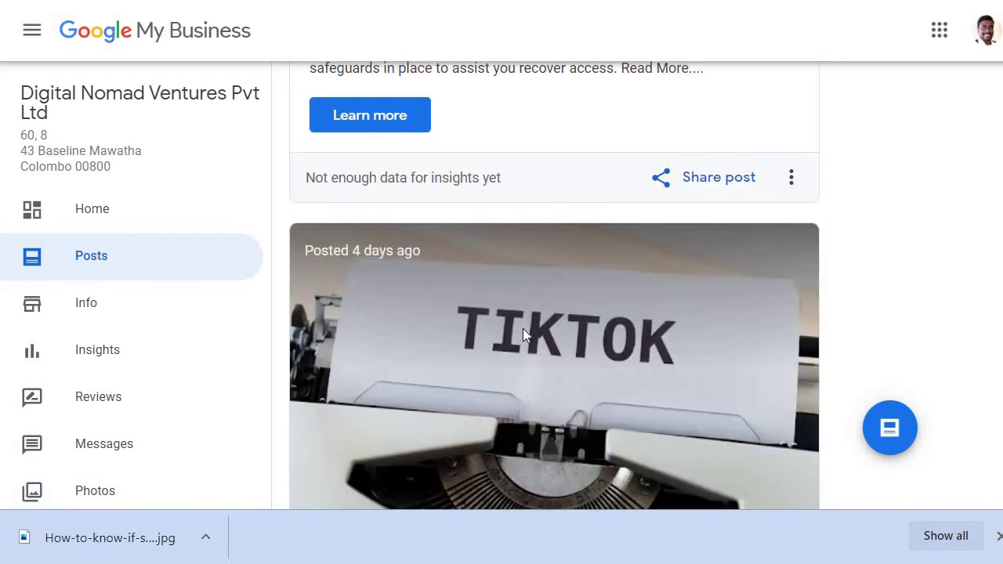
pyautogui.scroll(-3, 493, 271)
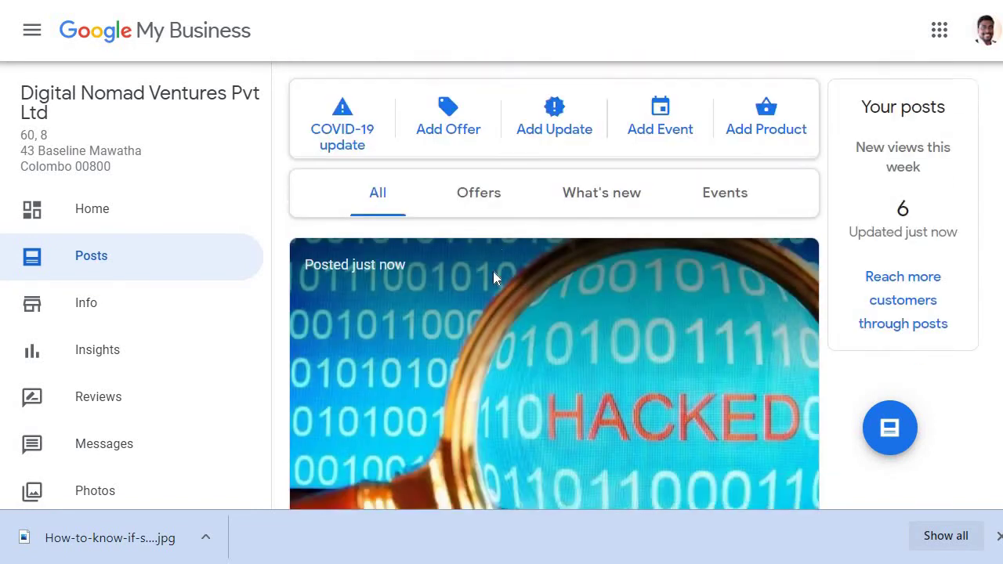
pyautogui.scroll(-3, 486, 258)
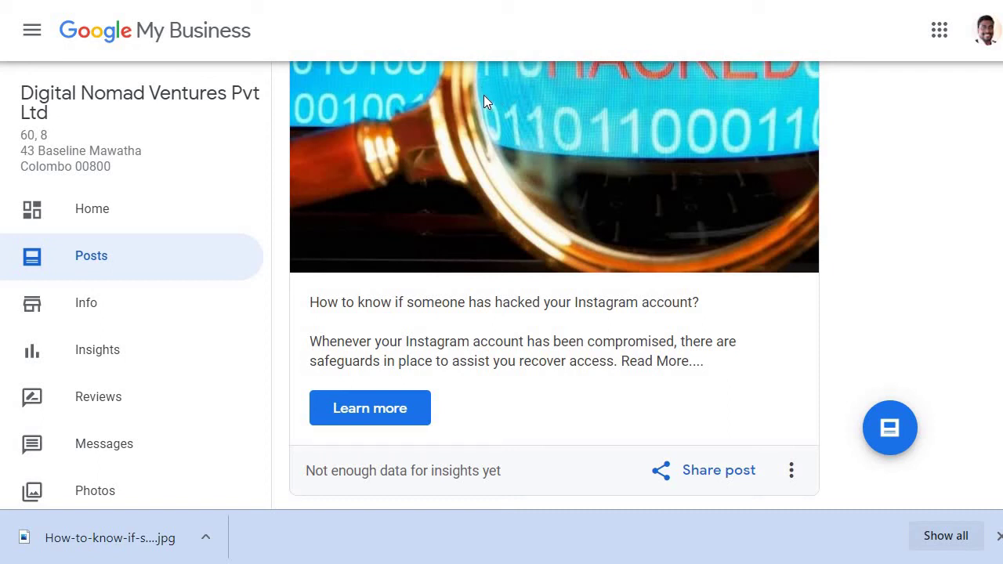
# Step: View the sharing options for the hacked-Instagram post and close them without sharing
pyautogui.click(703, 476)
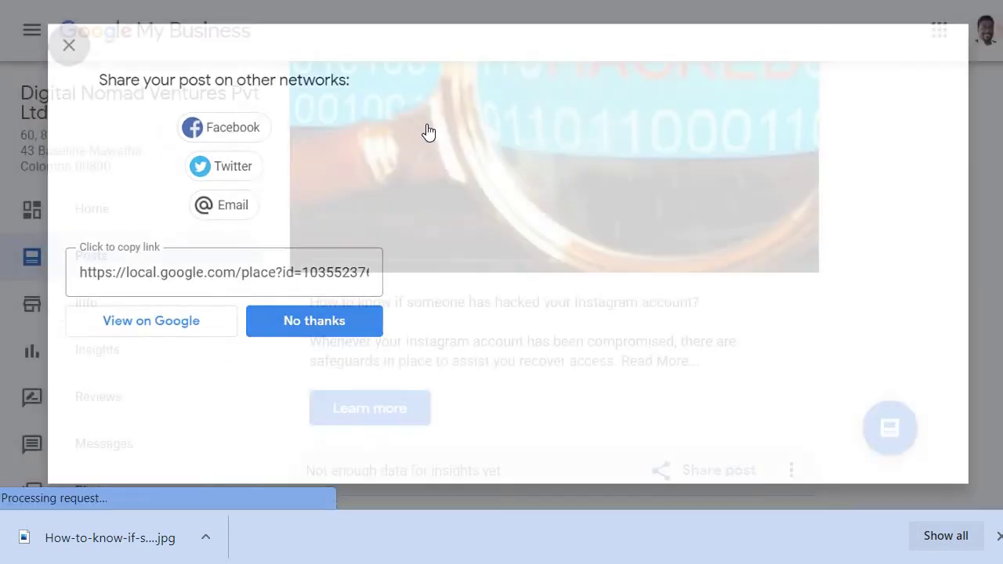
pyautogui.click(495, 226)
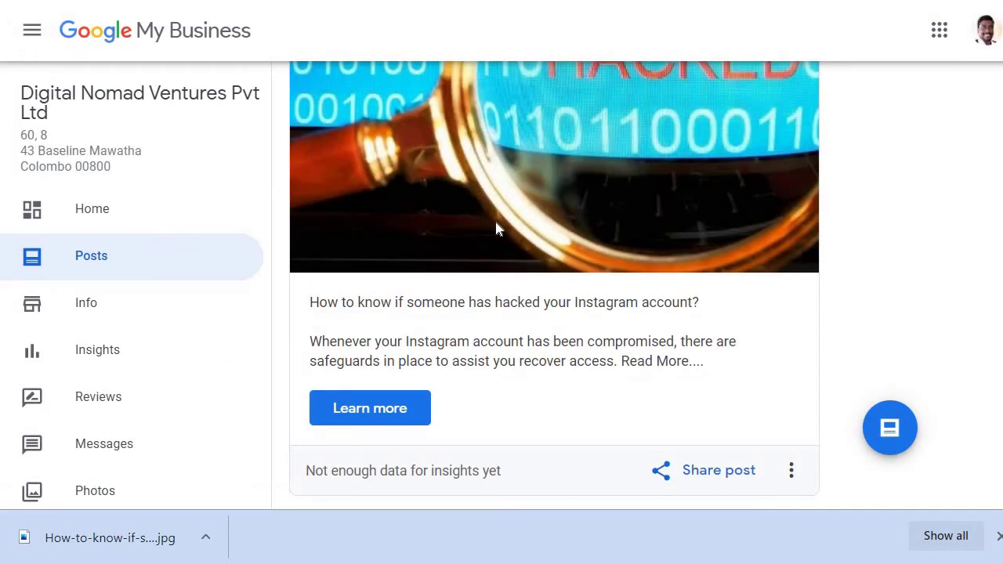
pyautogui.scroll(4, 501, 224)
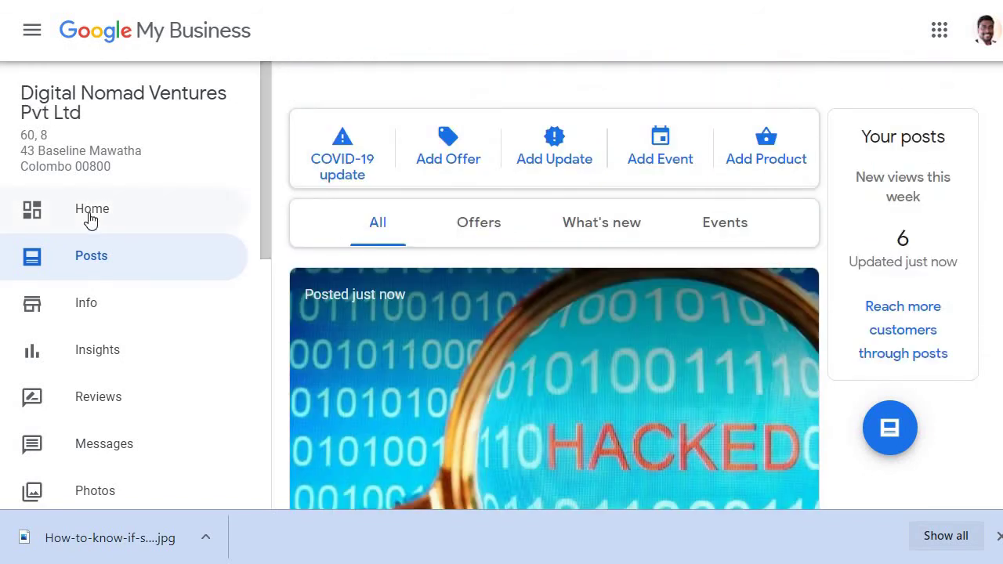
# Step: Return to the business home page, switch to the Google Search results and browse the products in the Digital Nomad Ventures listing
pyautogui.click(90, 211)
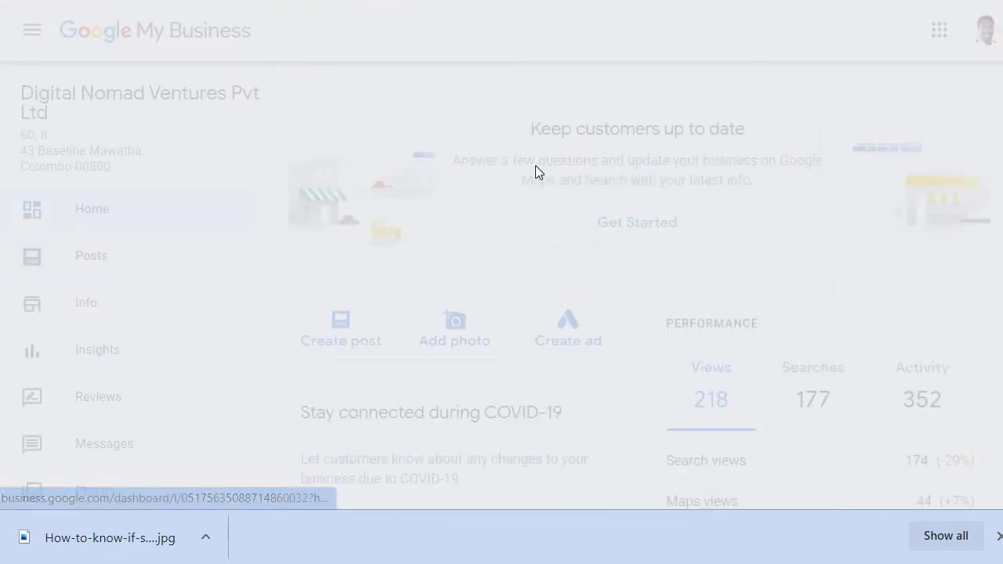
pyautogui.scroll(-3, 665, 202)
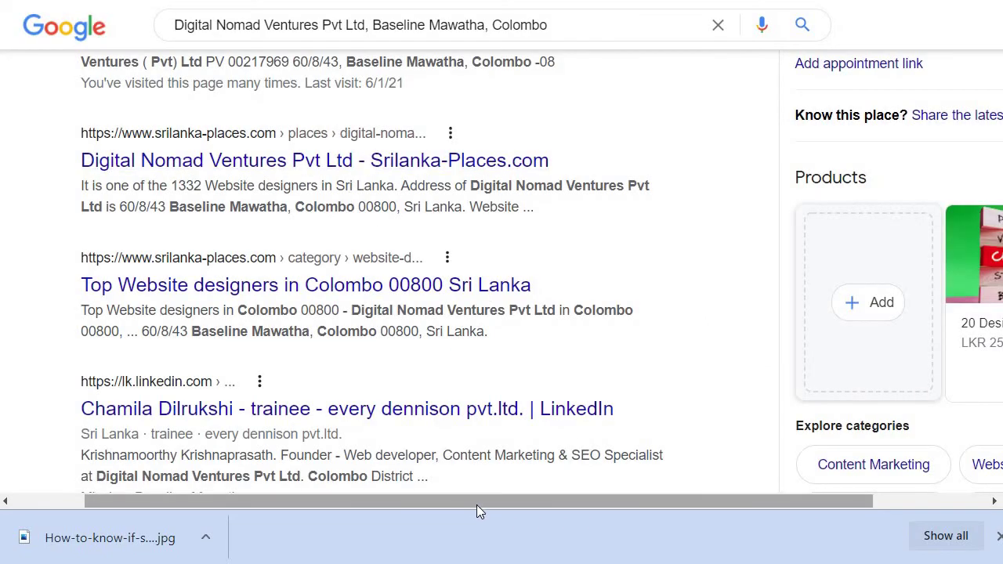
pyautogui.moveTo(476, 504); pyautogui.dragTo(812, 504)
pyautogui.scroll(3, 818, 329)
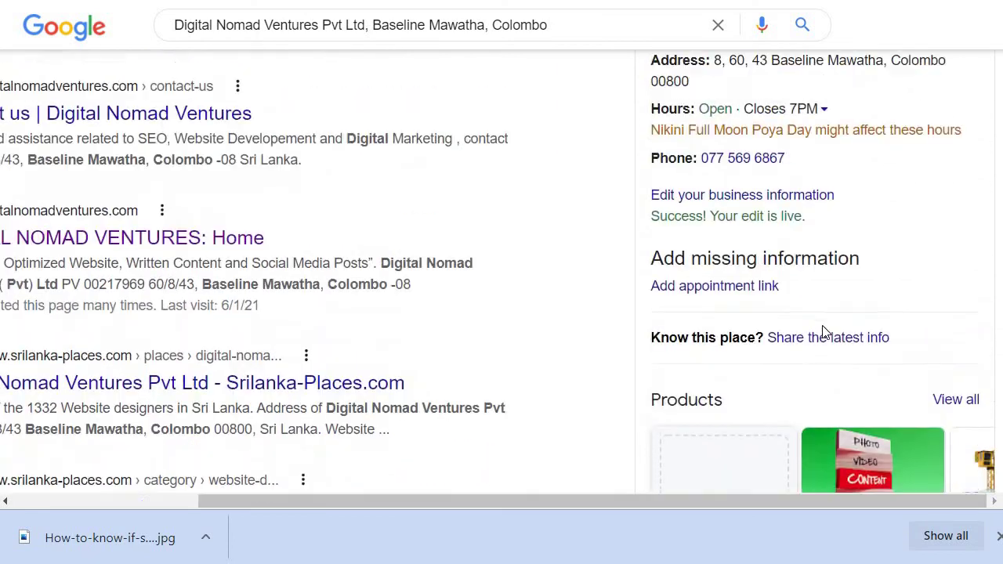
pyautogui.scroll(7, 822, 321)
pyautogui.scroll(-11, 909, 344)
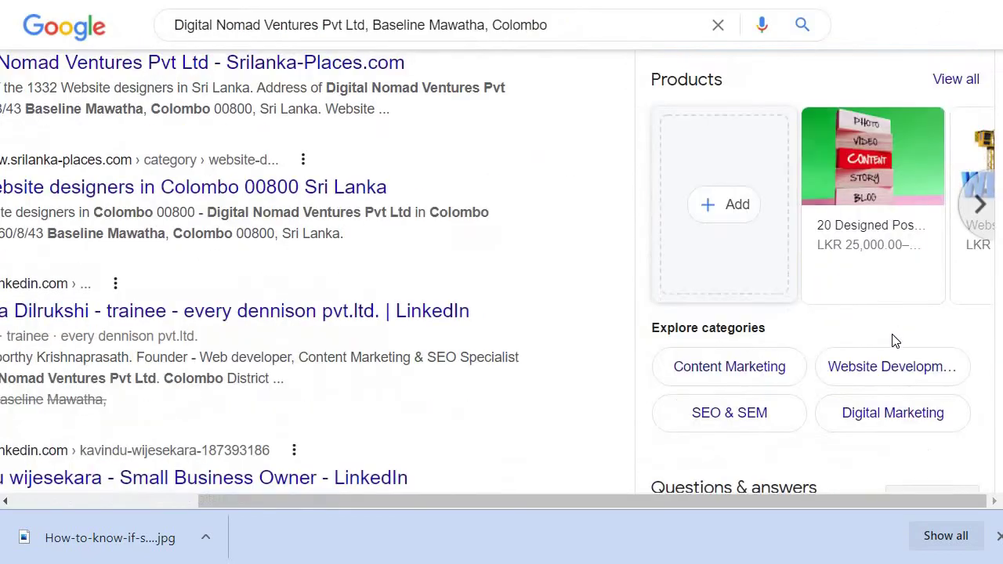
pyautogui.scroll(-3, 893, 339)
pyautogui.scroll(4, 890, 336)
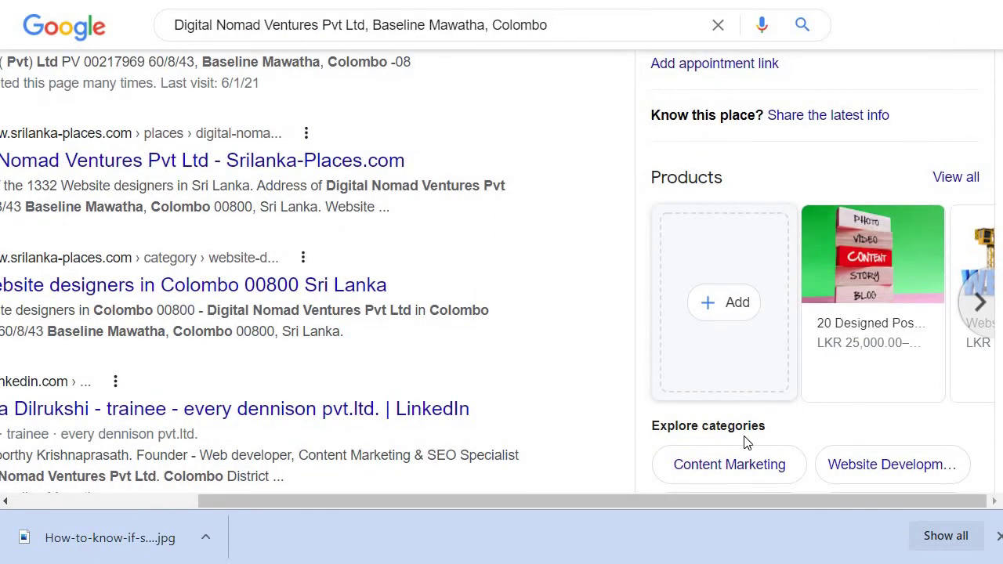
pyautogui.click(984, 303)
pyautogui.click(979, 300)
pyautogui.scroll(-1, 772, 186)
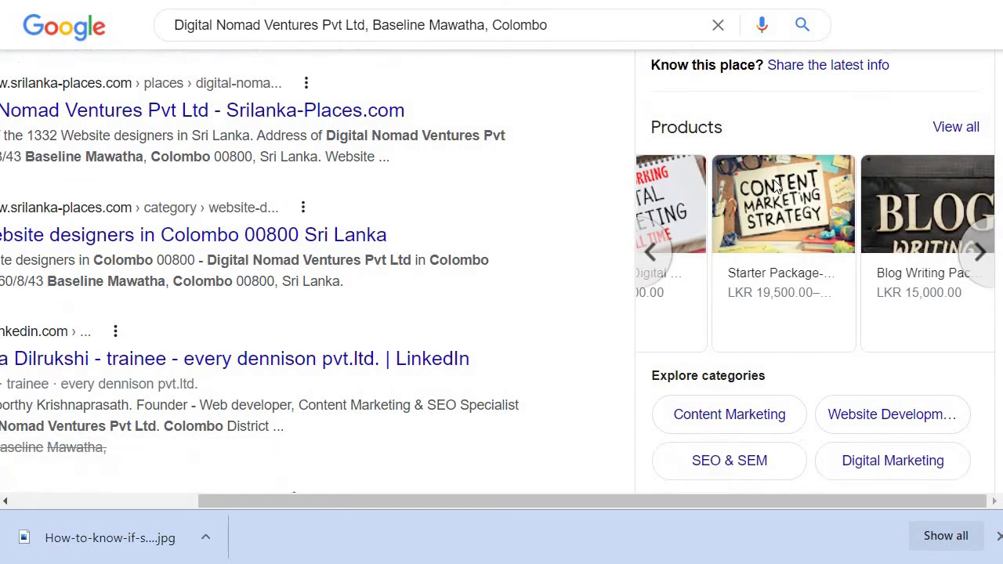
# Step: Examine the questions, reviews, business description and updates in the Google Search business listing
pyautogui.scroll(-5, 776, 188)
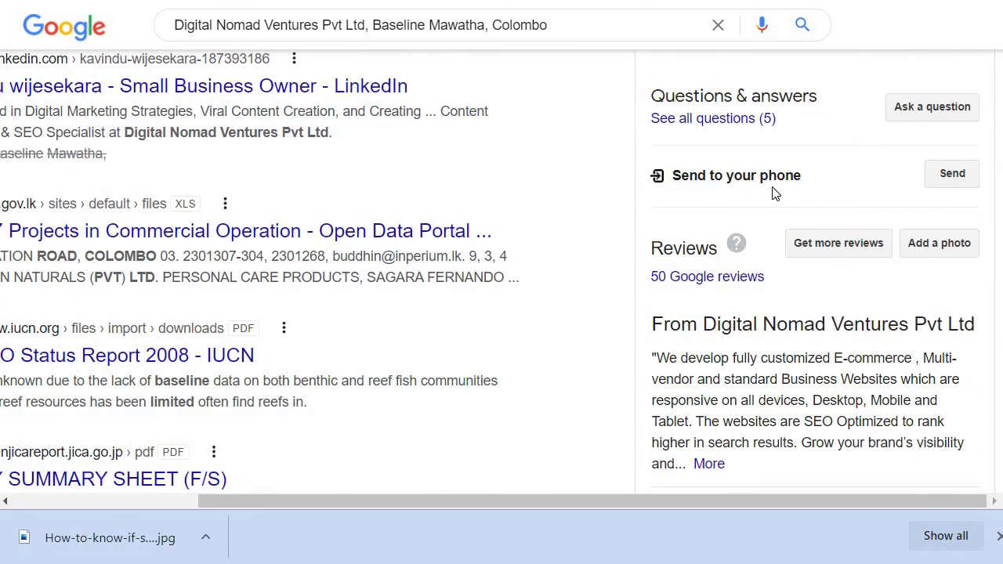
pyautogui.scroll(-2, 774, 193)
pyautogui.scroll(-2, 690, 177)
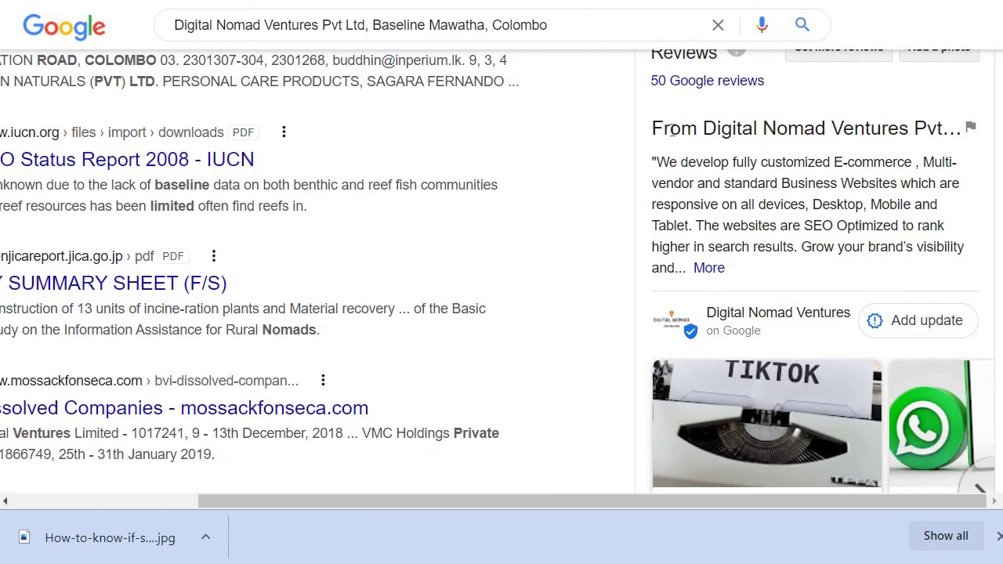
pyautogui.scroll(-3, 746, 253)
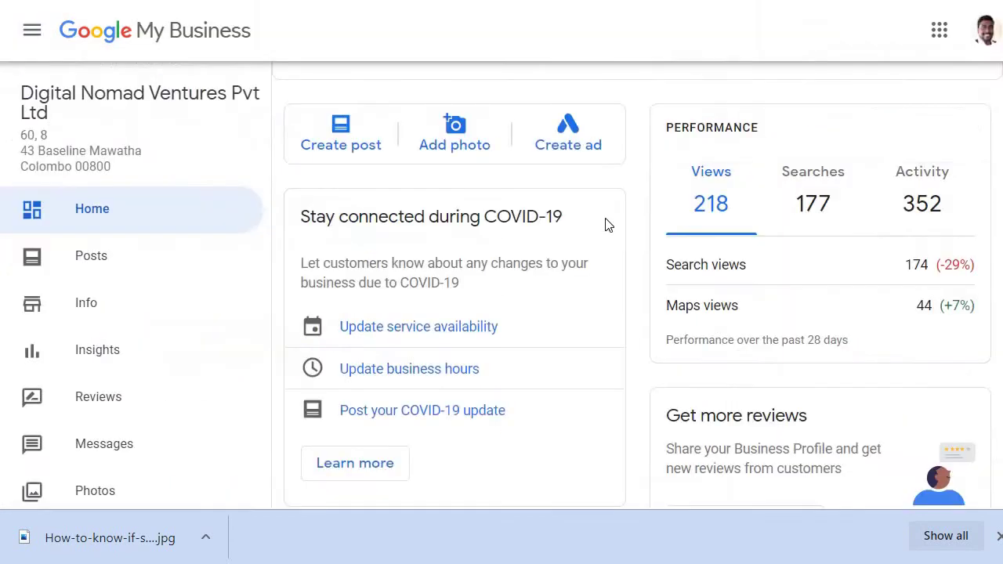
# Step: Switch back to Google My Business and open the Posts page to look through the posts
pyautogui.scroll(-3, 634, 246)
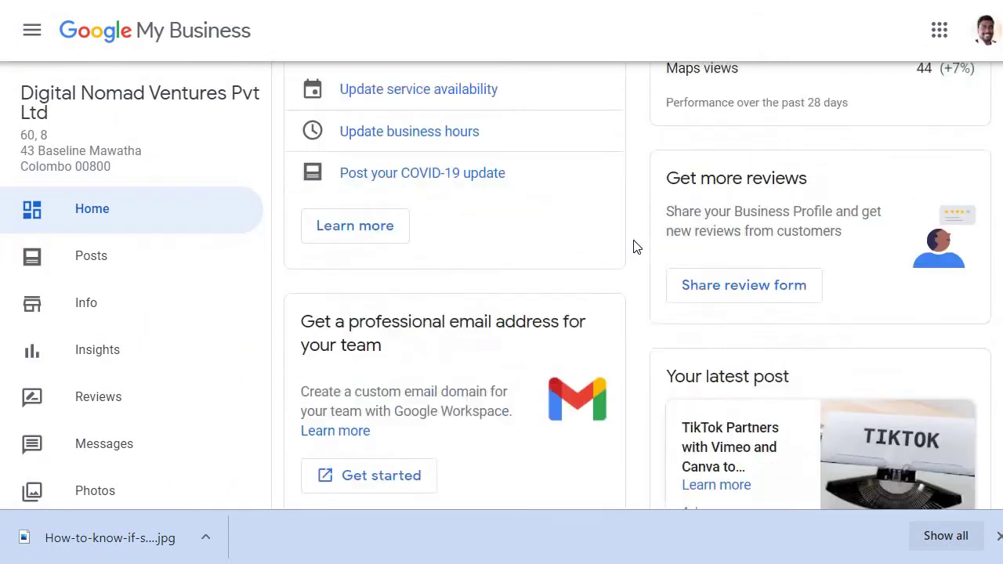
pyautogui.scroll(3, 634, 246)
pyautogui.click(103, 258)
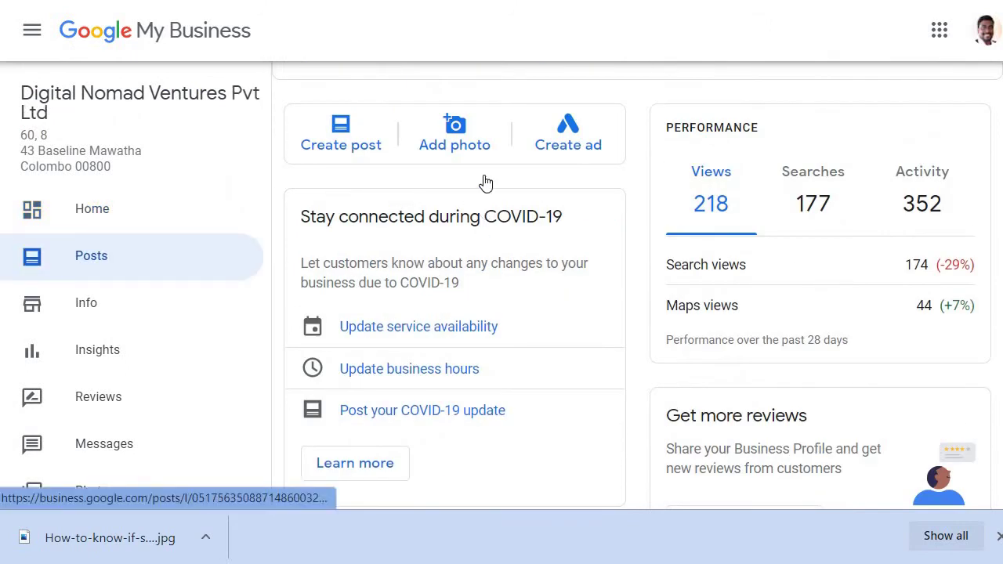
pyautogui.scroll(-10, 549, 235)
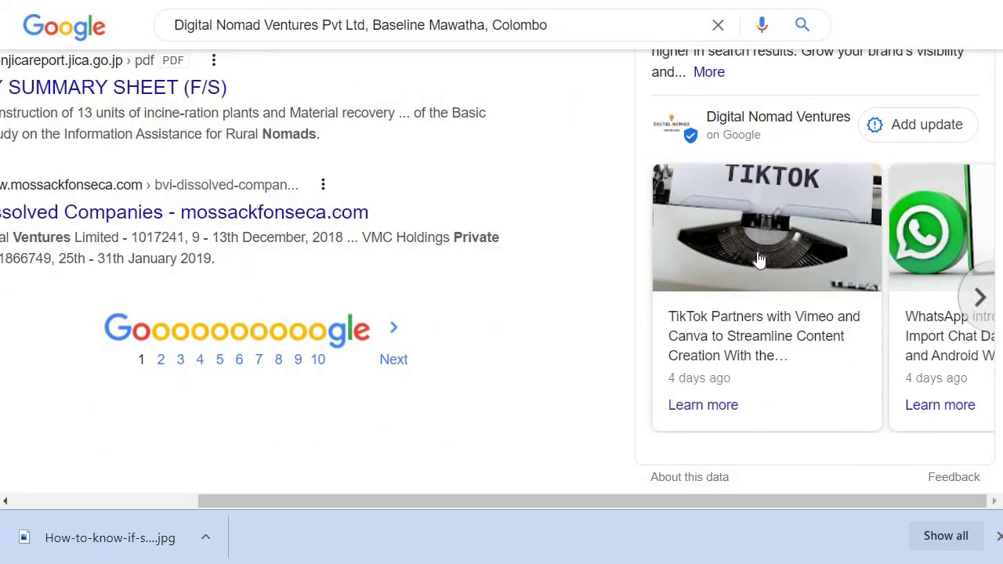
# Step: Switch to the Google Search listing and browse its carousel of posted updates, including the TikTok and WhatsApp posts
pyautogui.scroll(3, 609, 117)
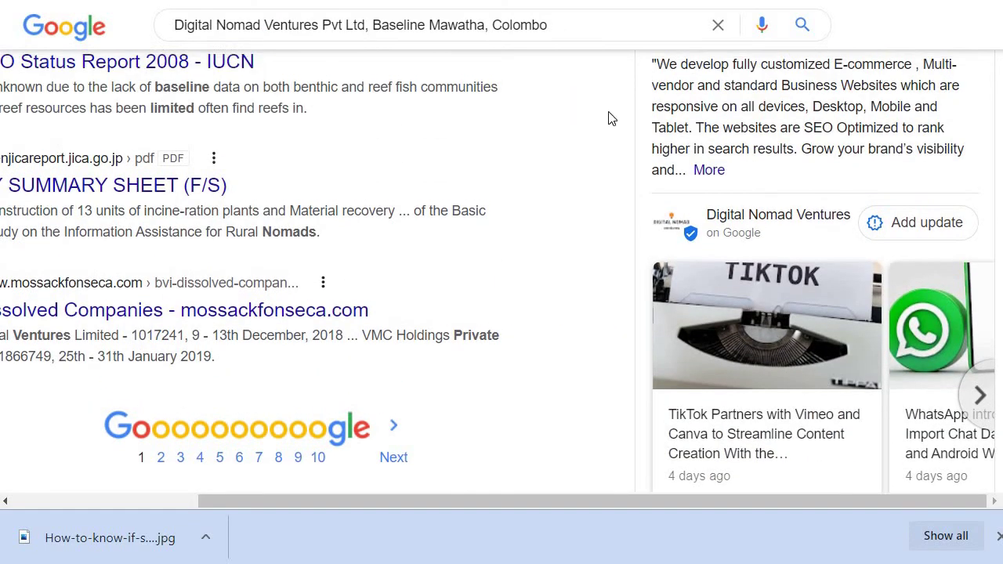
pyautogui.scroll(-3, 750, 312)
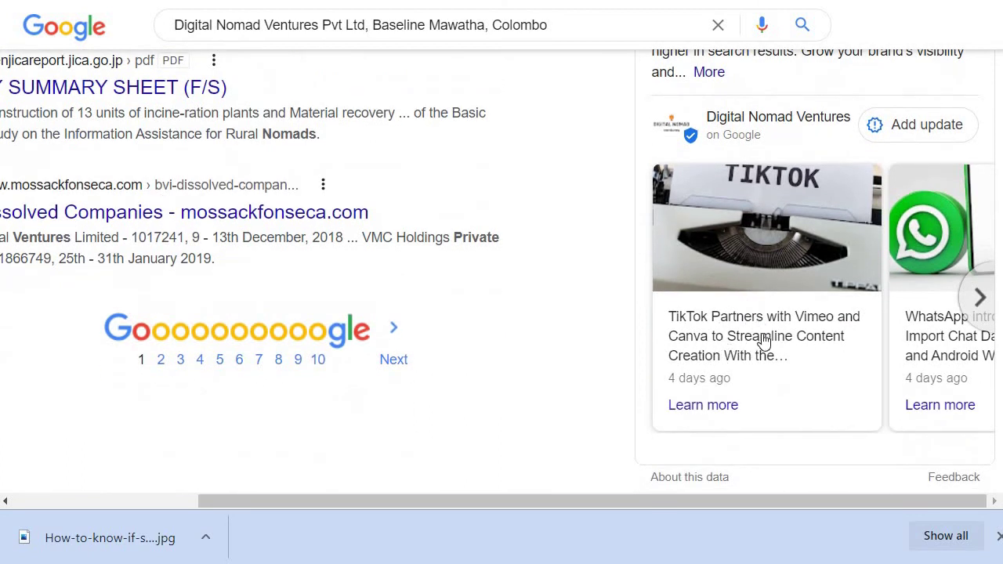
pyautogui.click(982, 296)
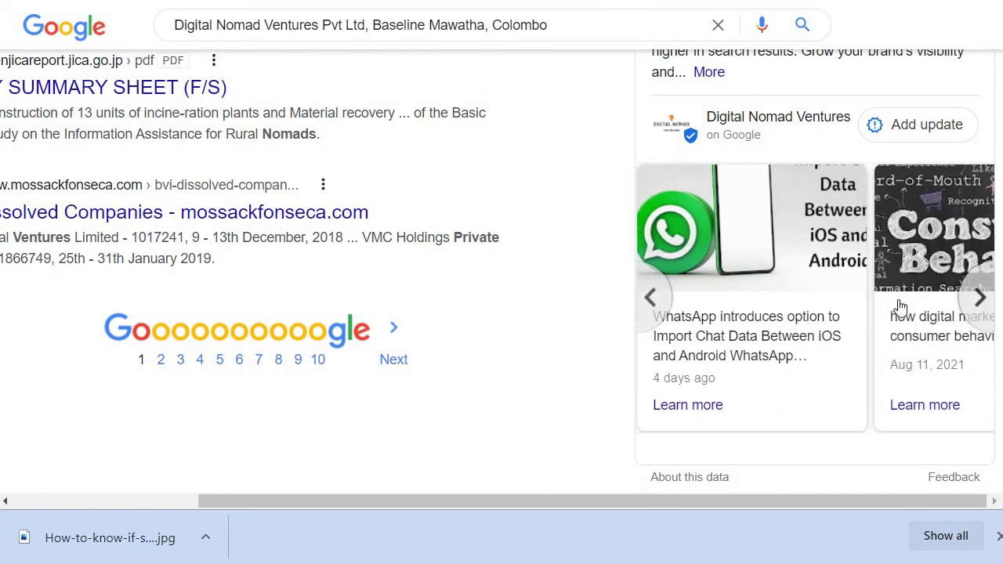
pyautogui.scroll(-2, 803, 253)
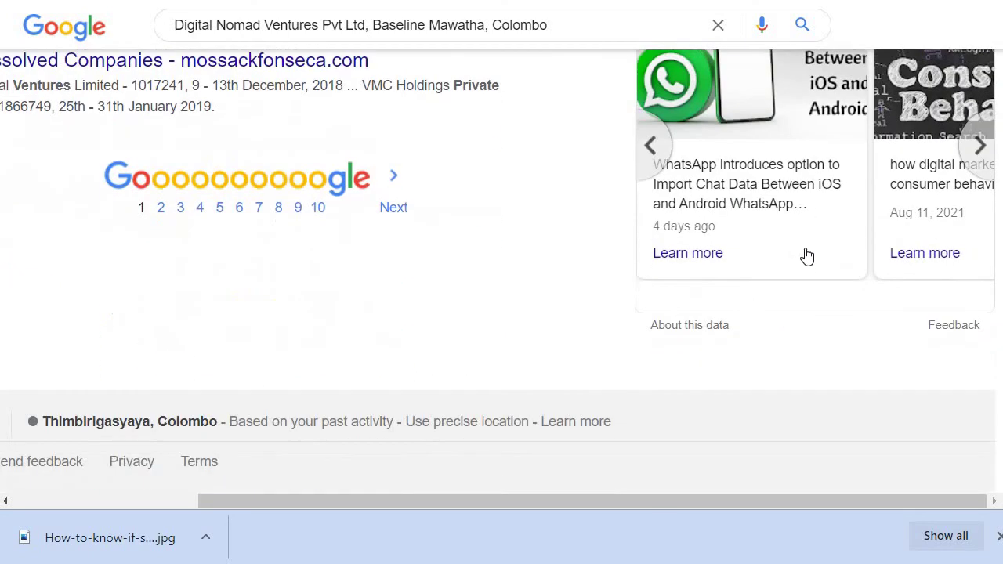
pyautogui.scroll(4, 792, 282)
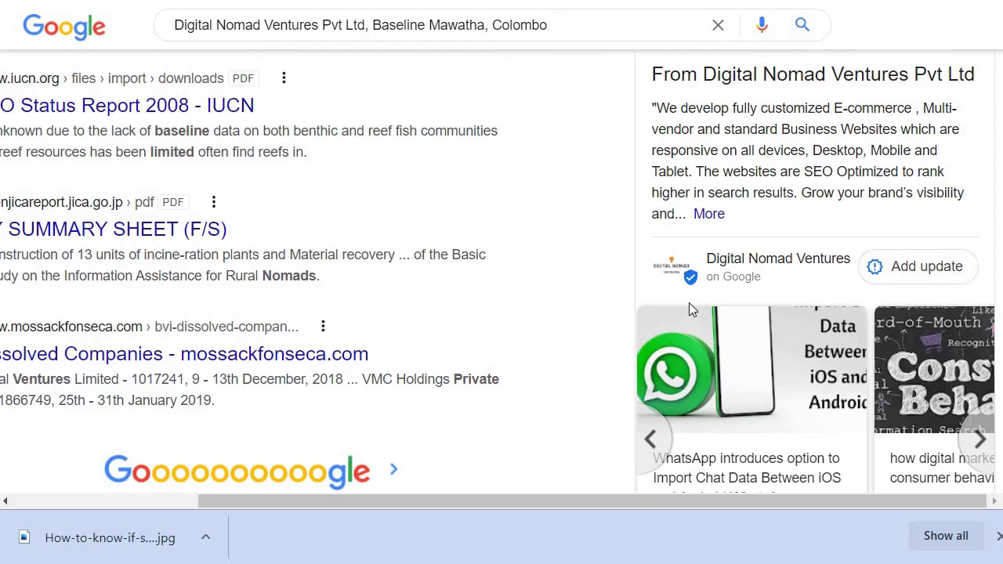
pyautogui.scroll(12, 686, 307)
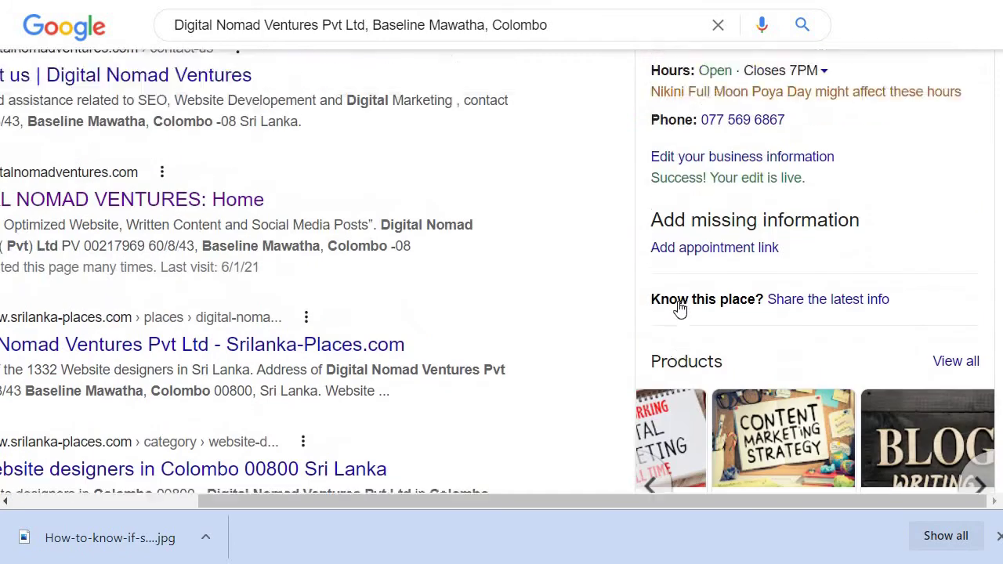
pyautogui.scroll(3, 680, 308)
pyautogui.scroll(4, 680, 307)
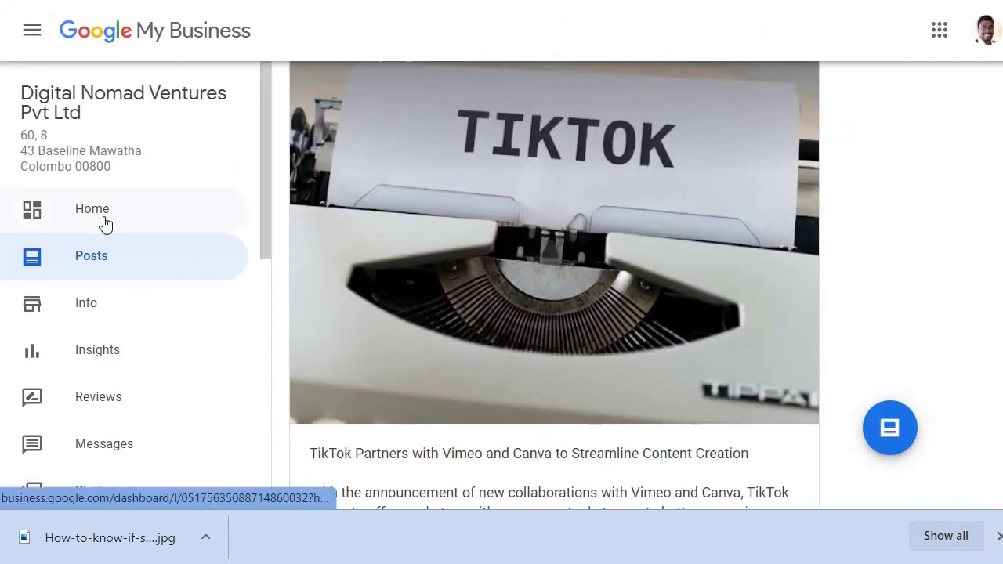
# Step: Open the Products page of the Digital Nomad Ventures profile and look through all listed products
pyautogui.scroll(-3, 129, 298)
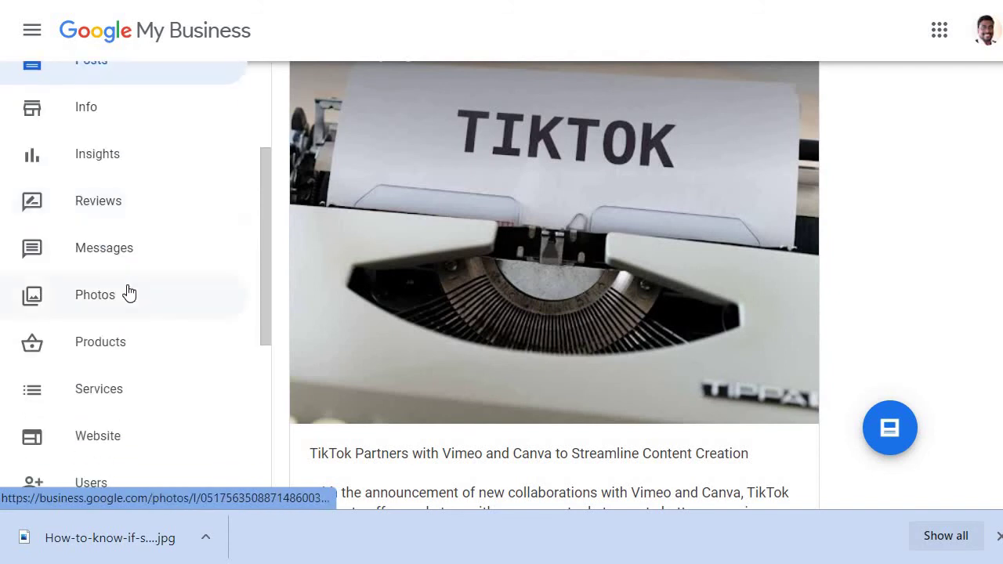
pyautogui.scroll(-1, 127, 230)
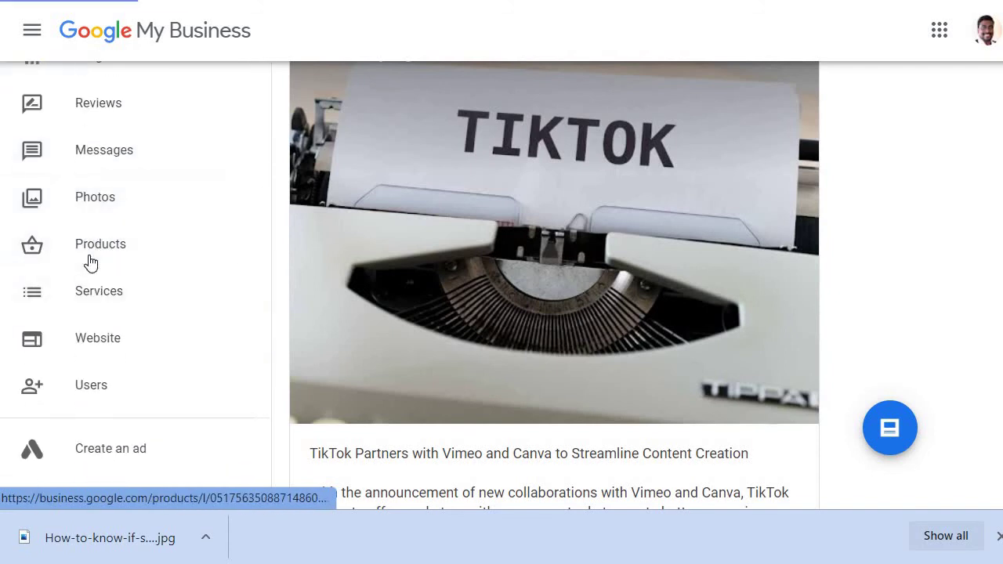
pyautogui.click(90, 262)
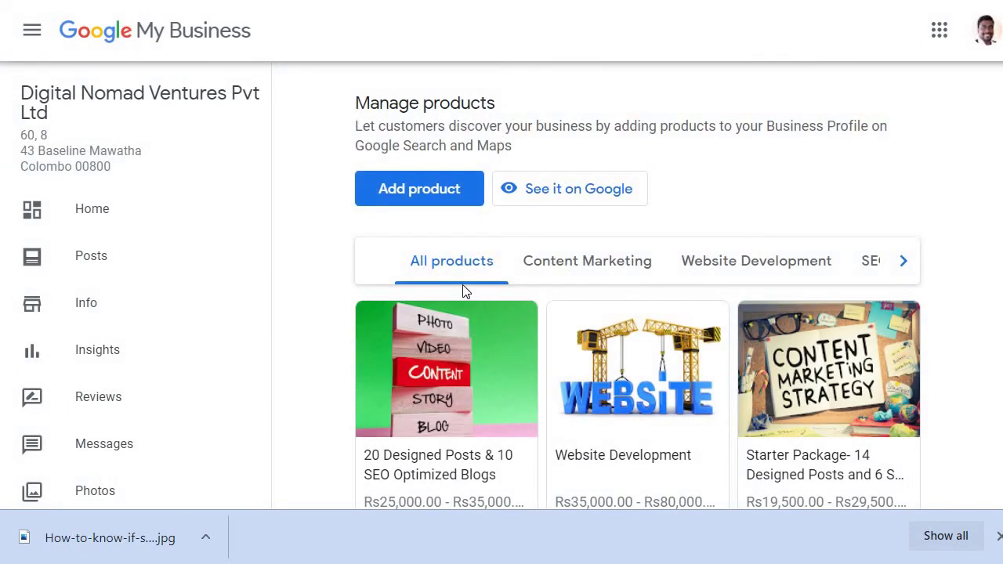
pyautogui.scroll(-1, 463, 289)
pyautogui.scroll(-2, 846, 197)
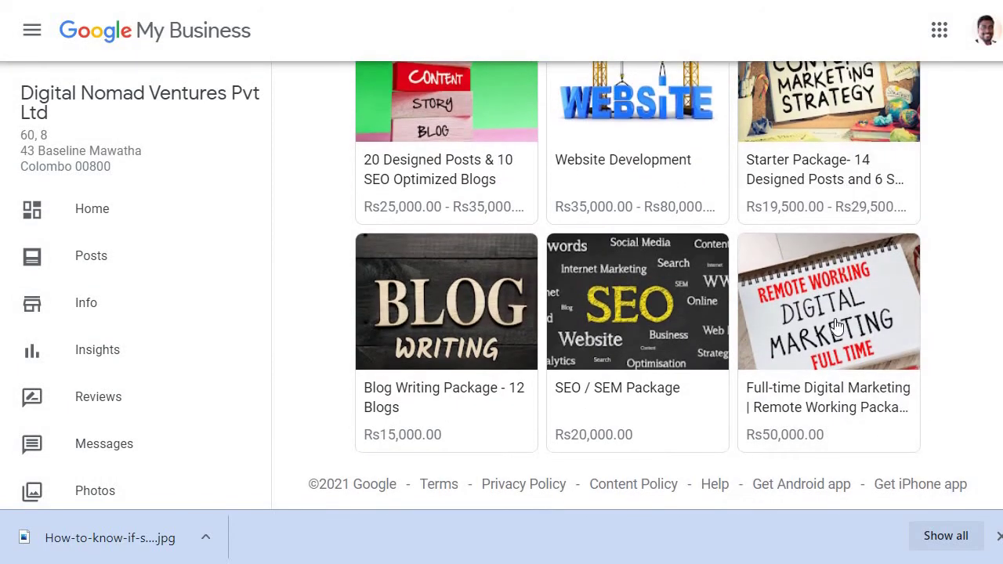
pyautogui.scroll(3, 593, 303)
pyautogui.scroll(-3, 540, 274)
pyautogui.scroll(3, 547, 290)
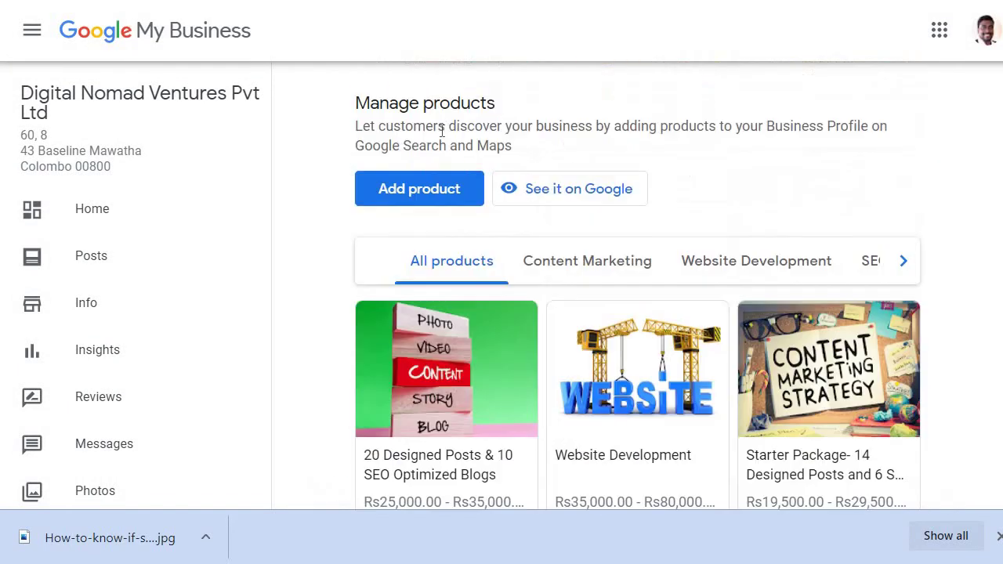
# Step: Open the form for adding a product, review its photo, name, category and price fields, and close it without saving
pyautogui.click(446, 192)
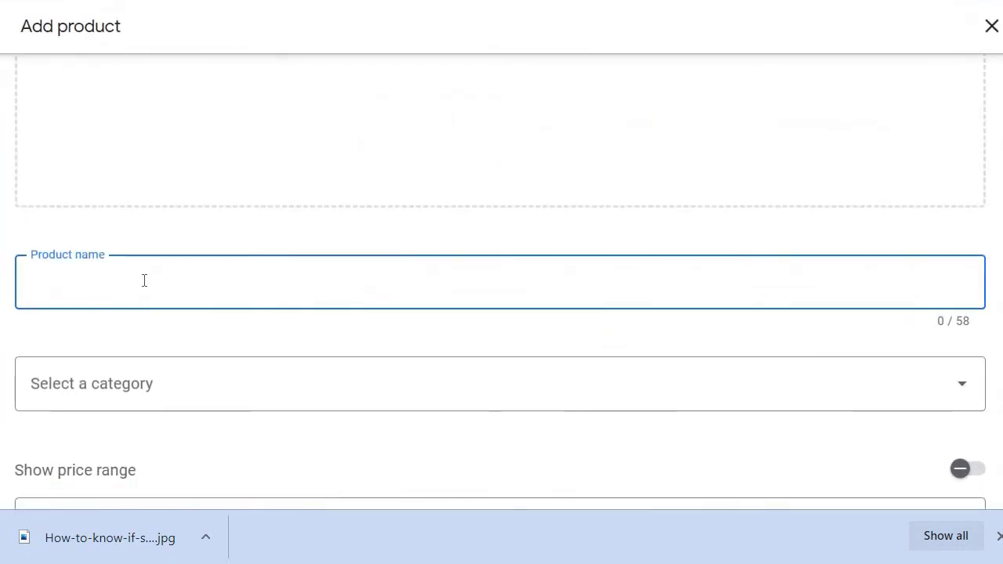
pyautogui.scroll(-5, 149, 280)
pyautogui.scroll(9, 156, 282)
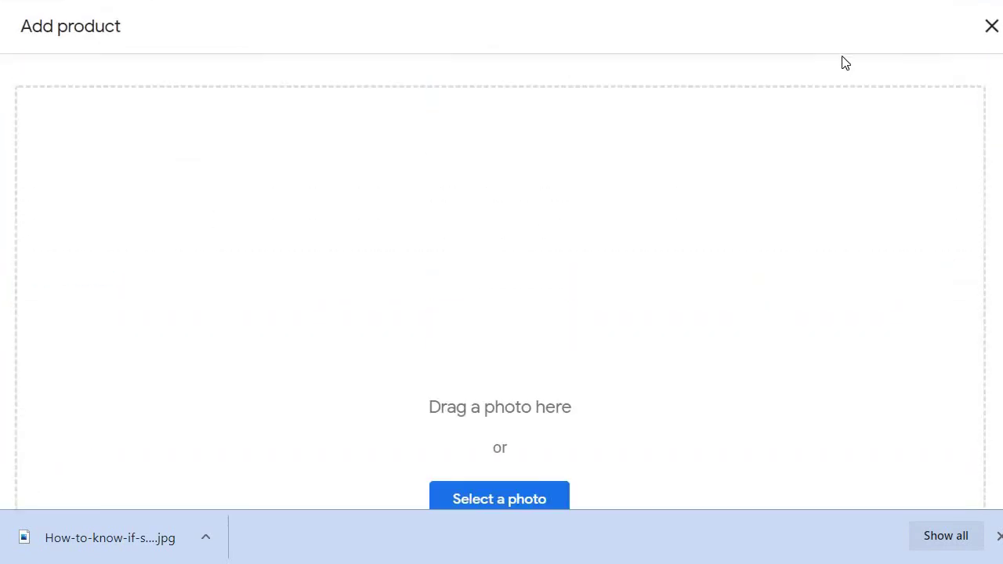
pyautogui.click(987, 30)
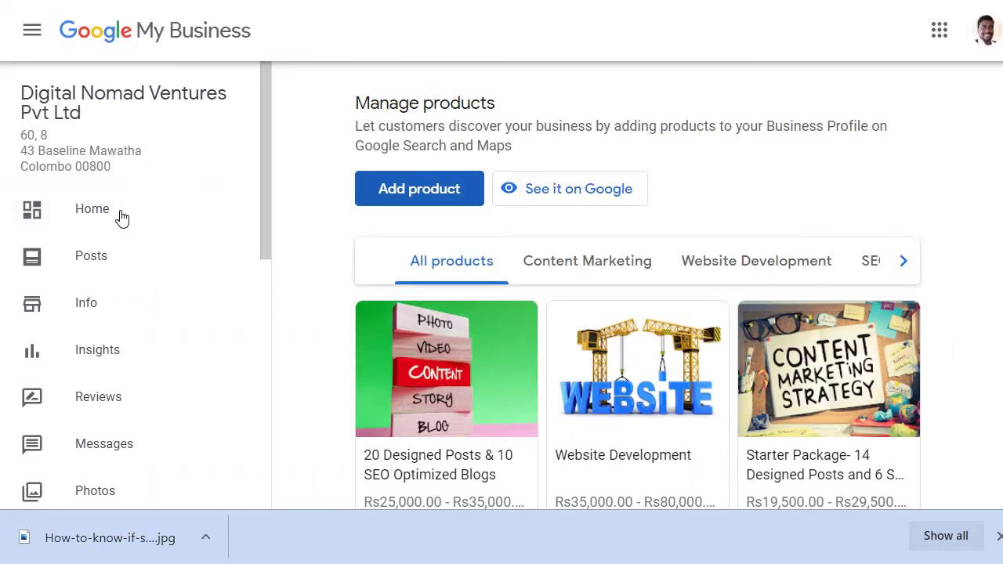
# Step: Return to the business home page and examine its cards, from performance and COVID-19 updates to ads, managers, reviews and insights
pyautogui.click(94, 210)
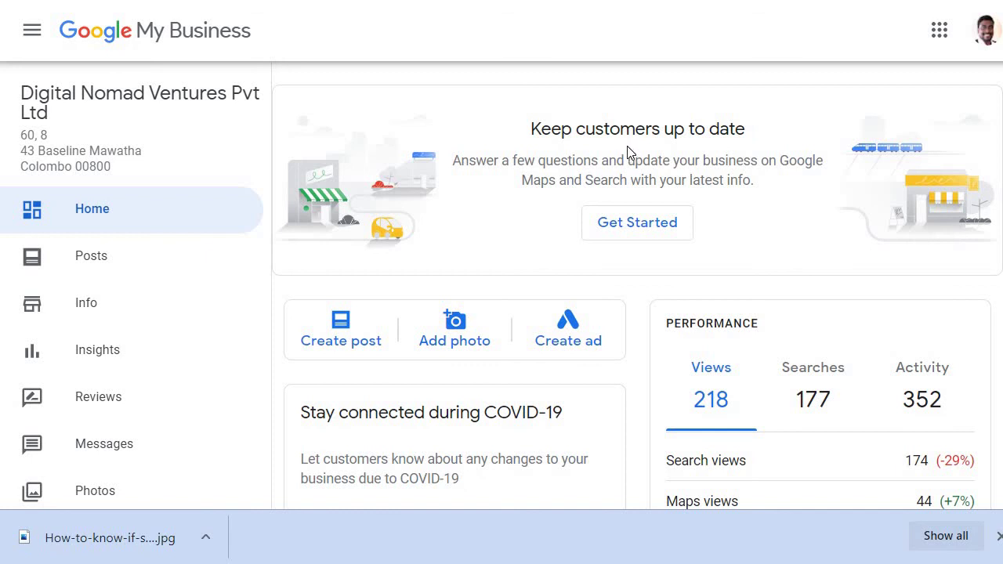
pyautogui.scroll(-4, 586, 256)
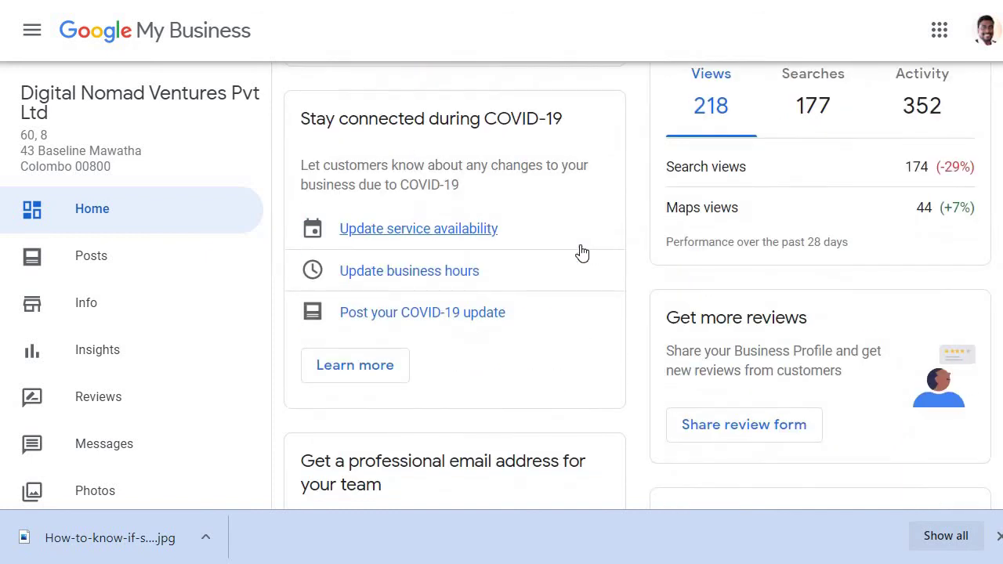
pyautogui.scroll(4, 579, 253)
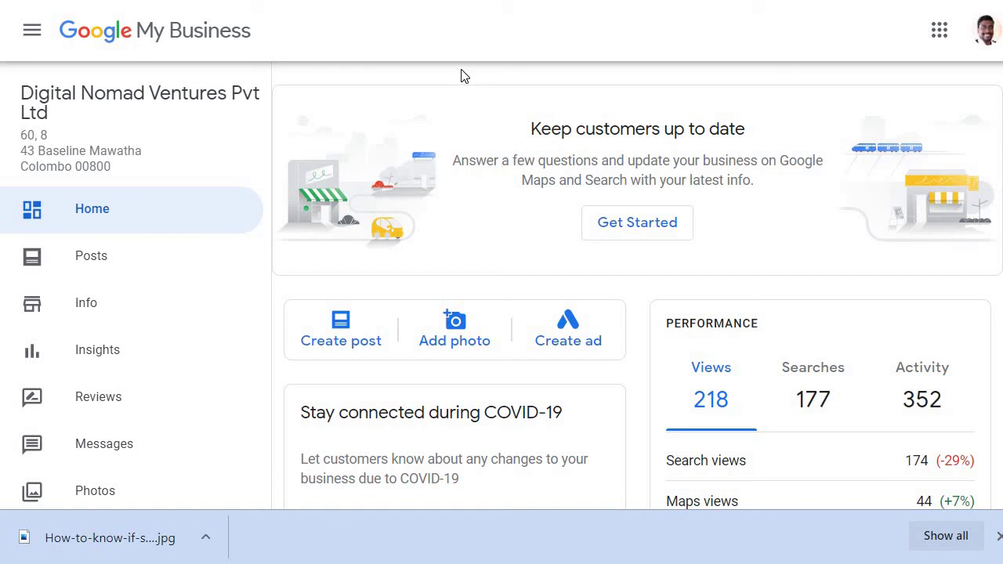
pyautogui.click(568, 338)
pyautogui.scroll(-6, 441, 282)
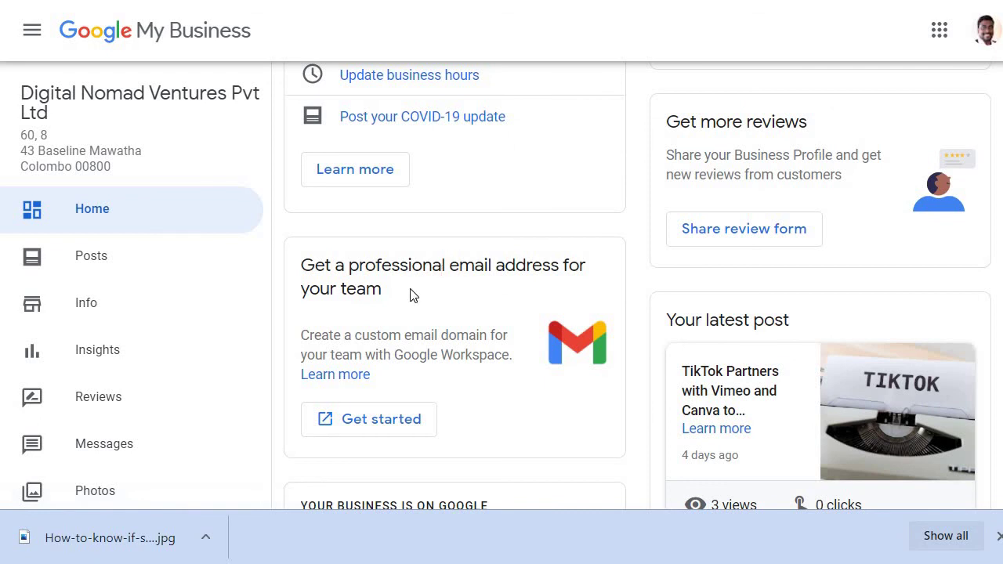
pyautogui.scroll(-7, 409, 295)
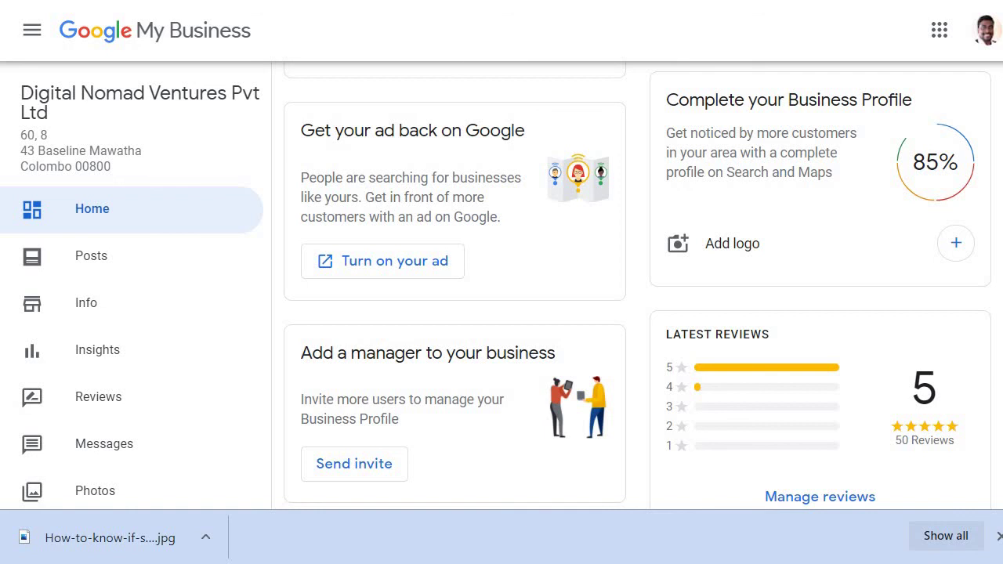
pyautogui.scroll(-2, 458, 80)
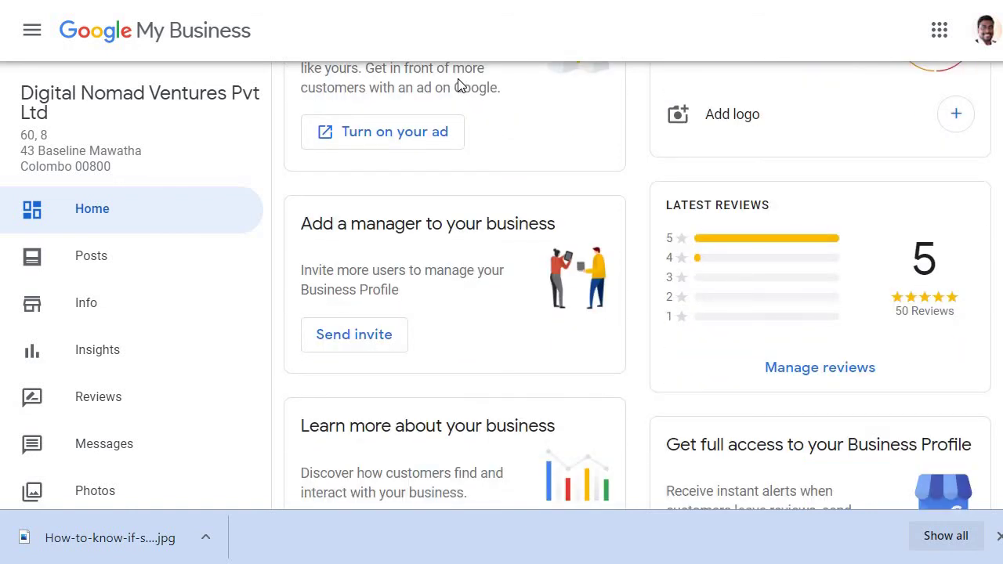
pyautogui.scroll(-3, 527, 243)
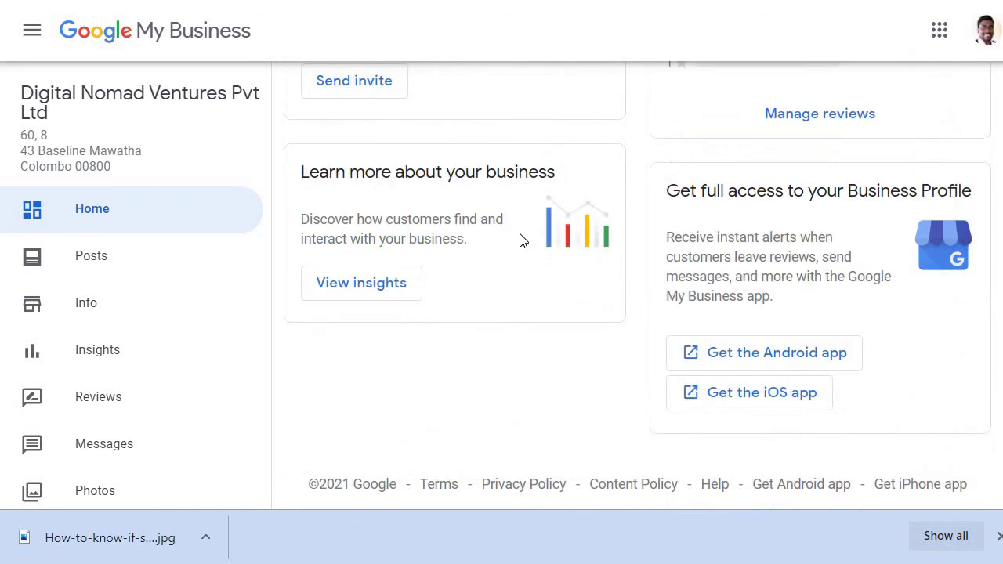
pyautogui.scroll(20, 523, 241)
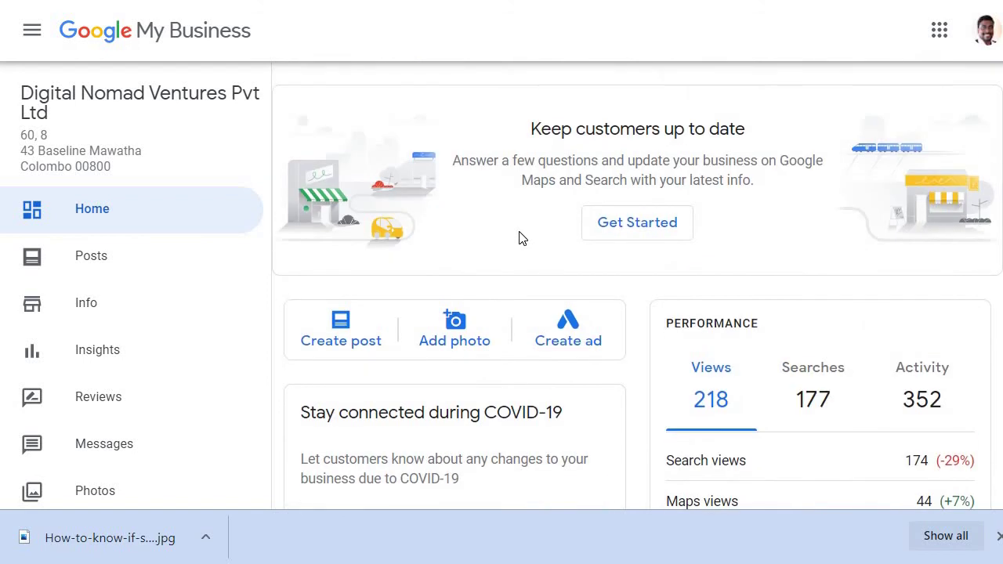